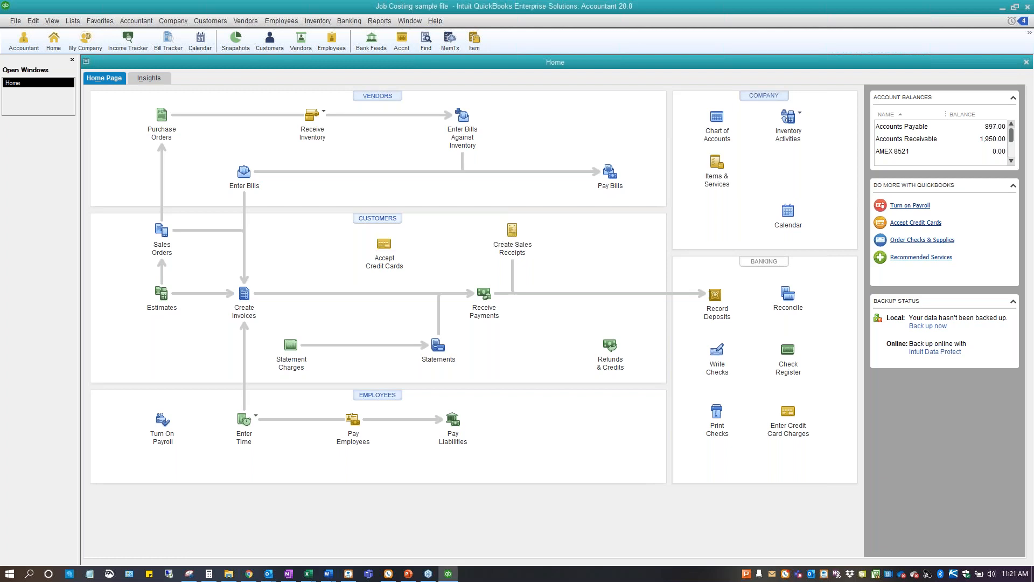
Open the Customer Center and switch the customer and job list to Flat View
click(378, 218)
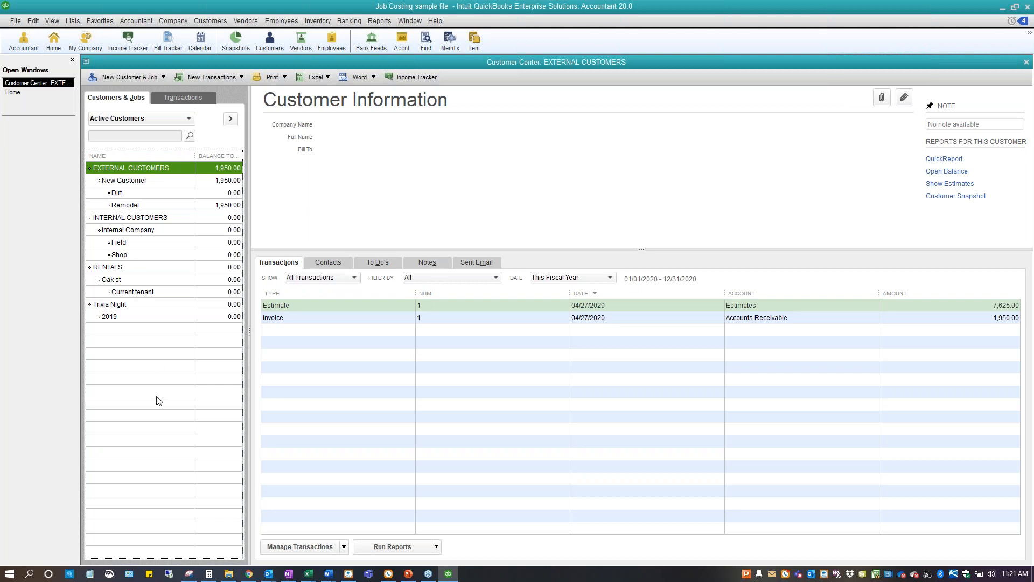
right_click(129, 429)
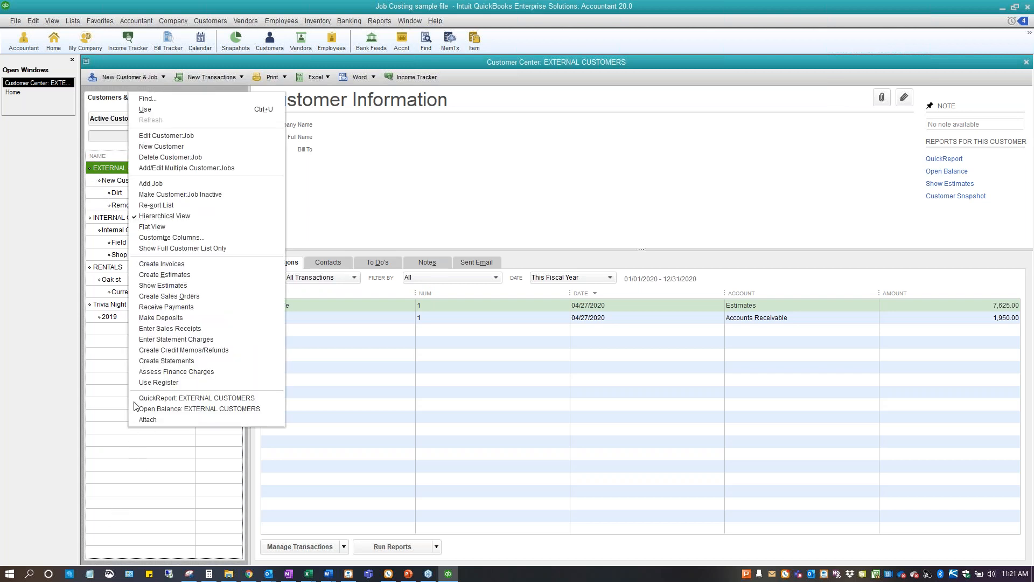
click(148, 229)
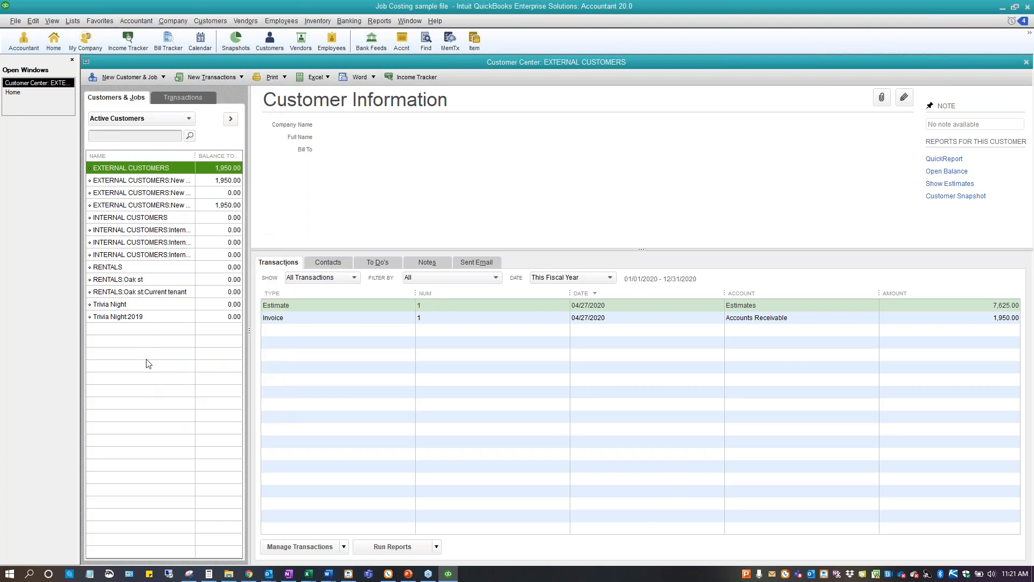
Return the customer list to Hierarchical View, opting not to display the switch message in the future
right_click(110, 364)
click(119, 153)
click(454, 245)
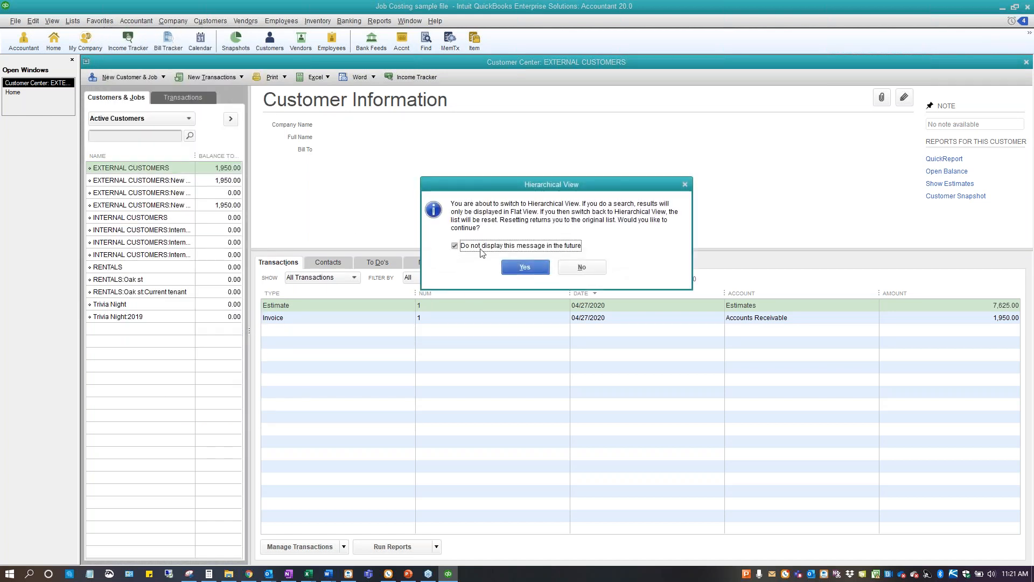
click(522, 268)
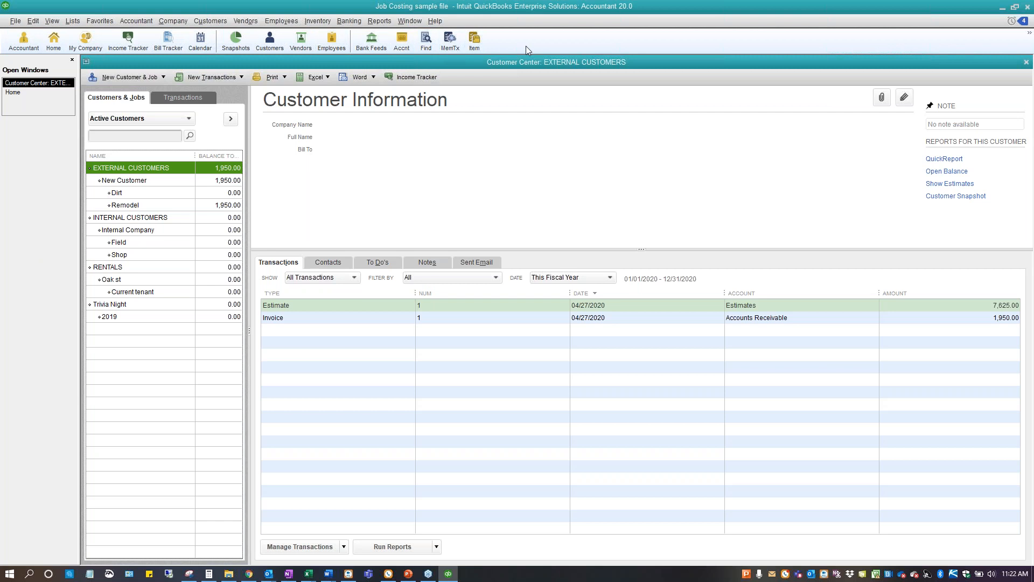
Review the One Window and Multiple Windows options in the Desktop View preferences, and check the list of open windows
click(59, 23)
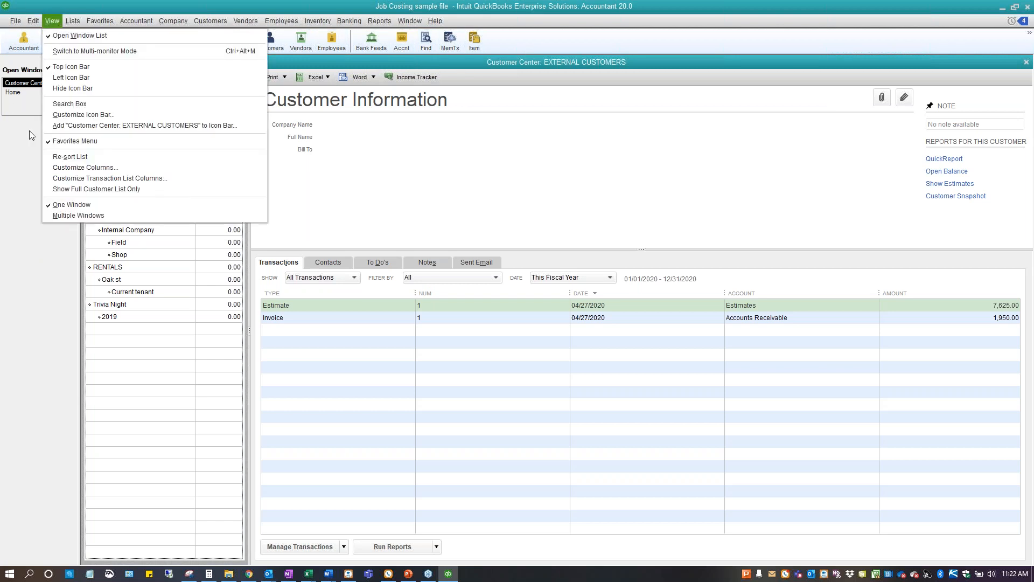
click(23, 219)
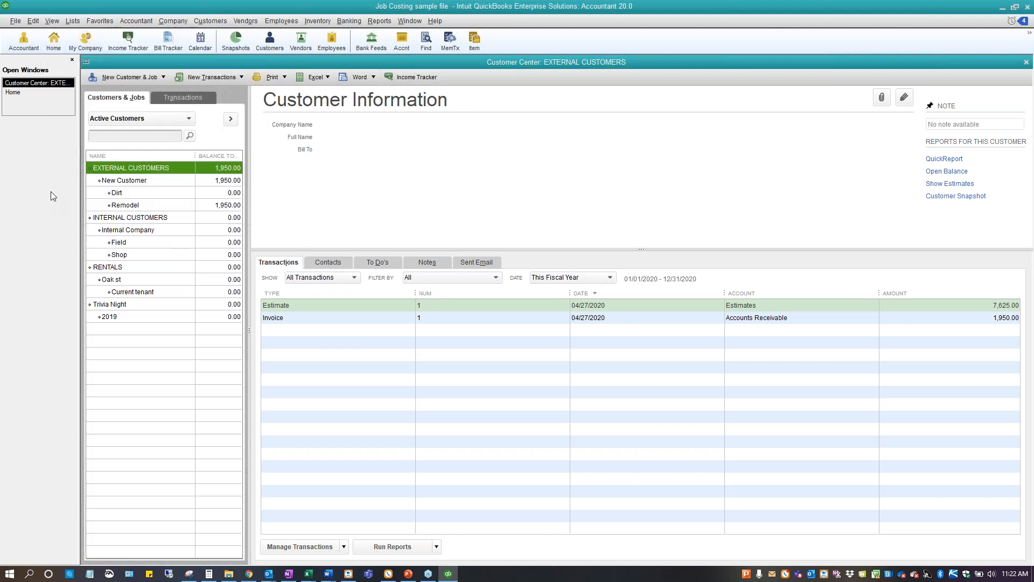
click(33, 21)
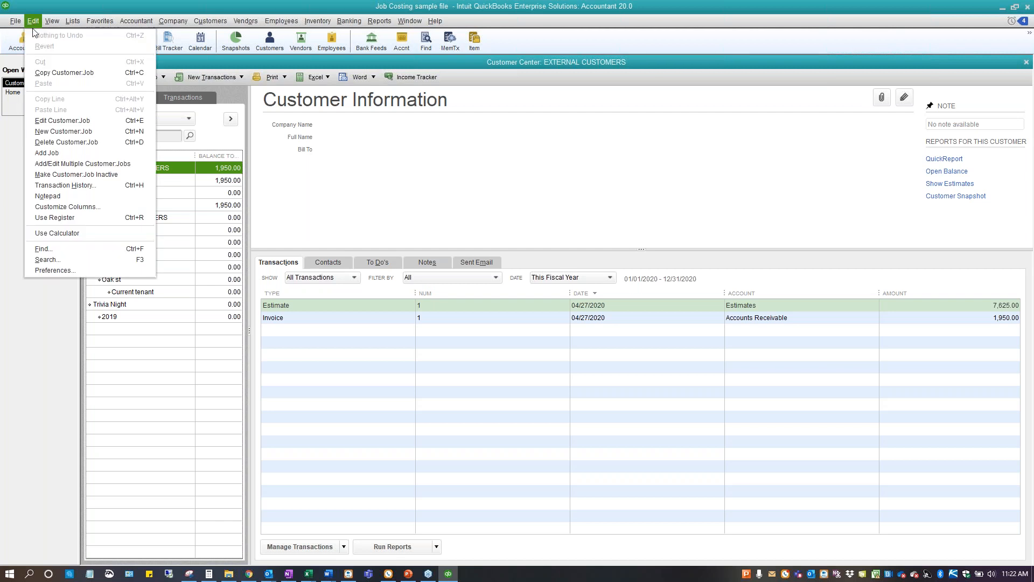
click(73, 269)
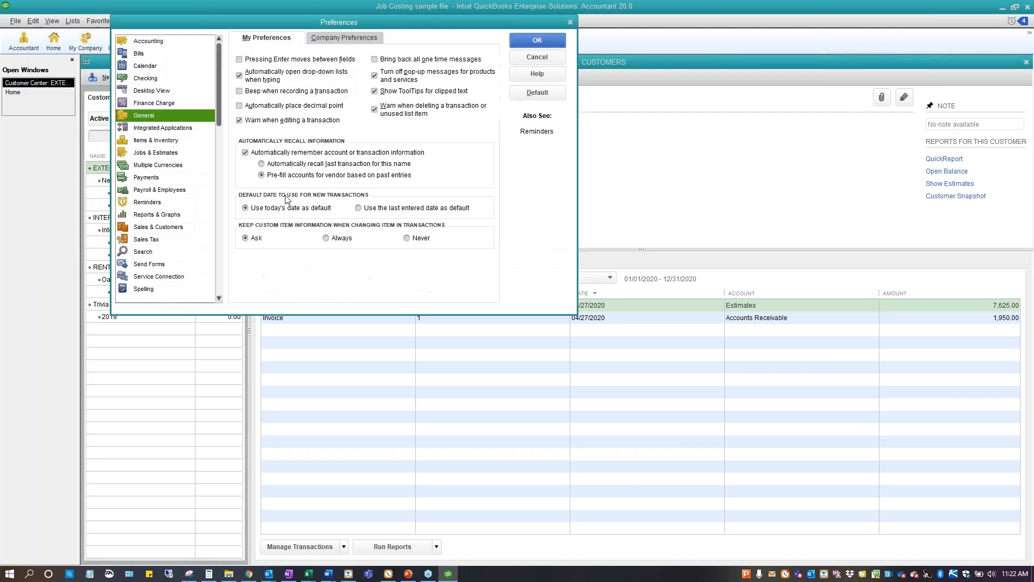
click(166, 91)
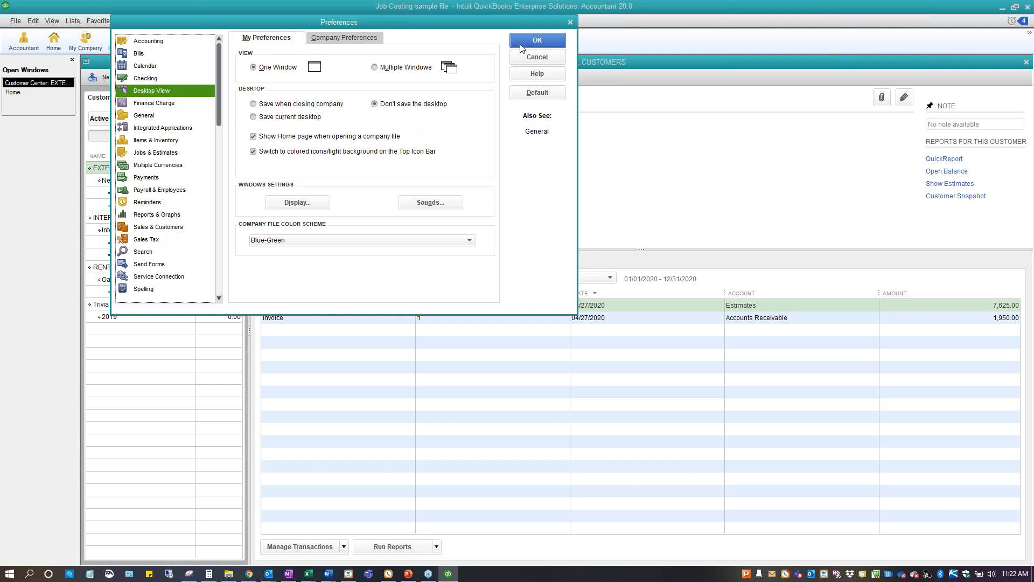
click(537, 40)
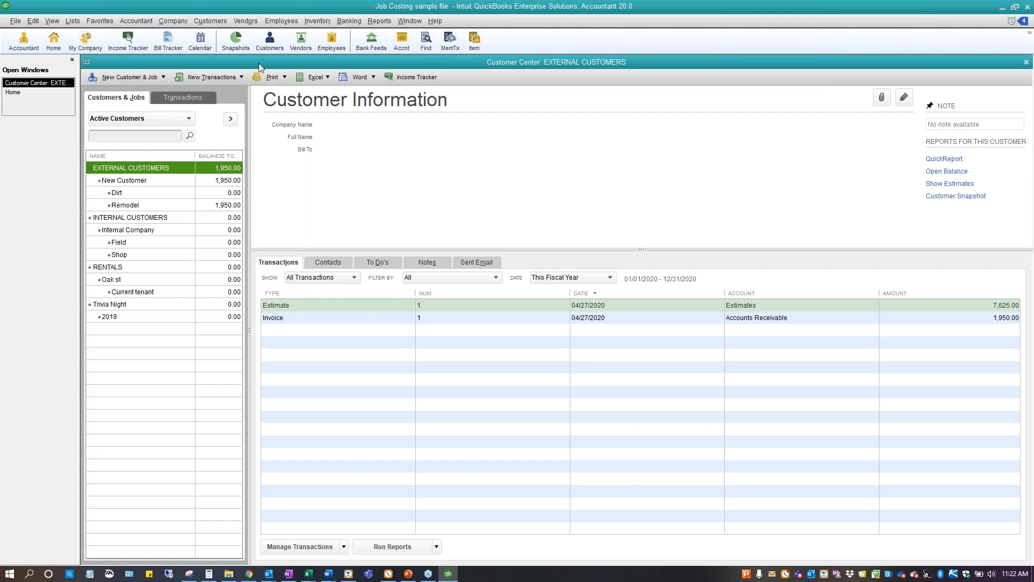
click(412, 18)
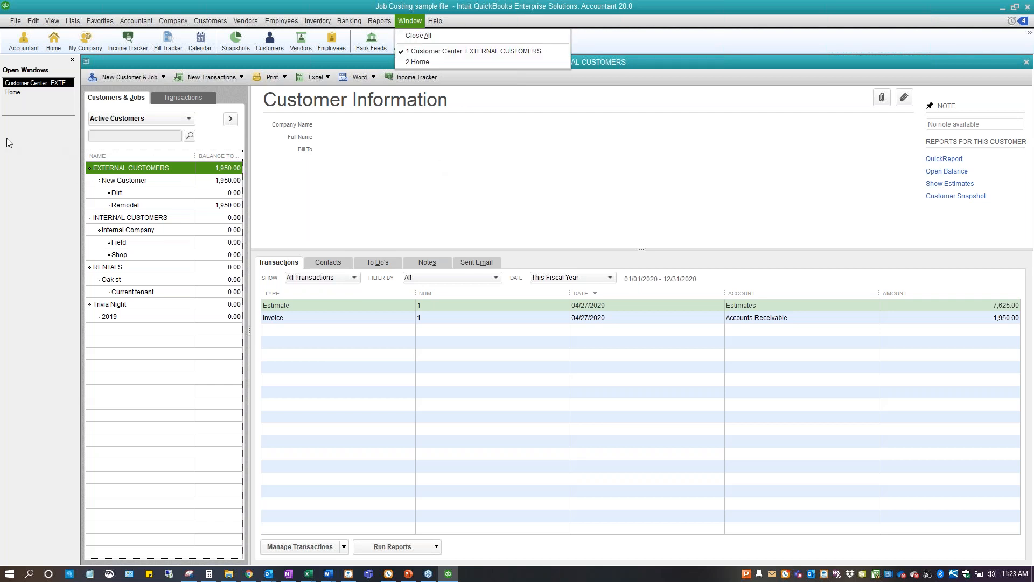
click(24, 135)
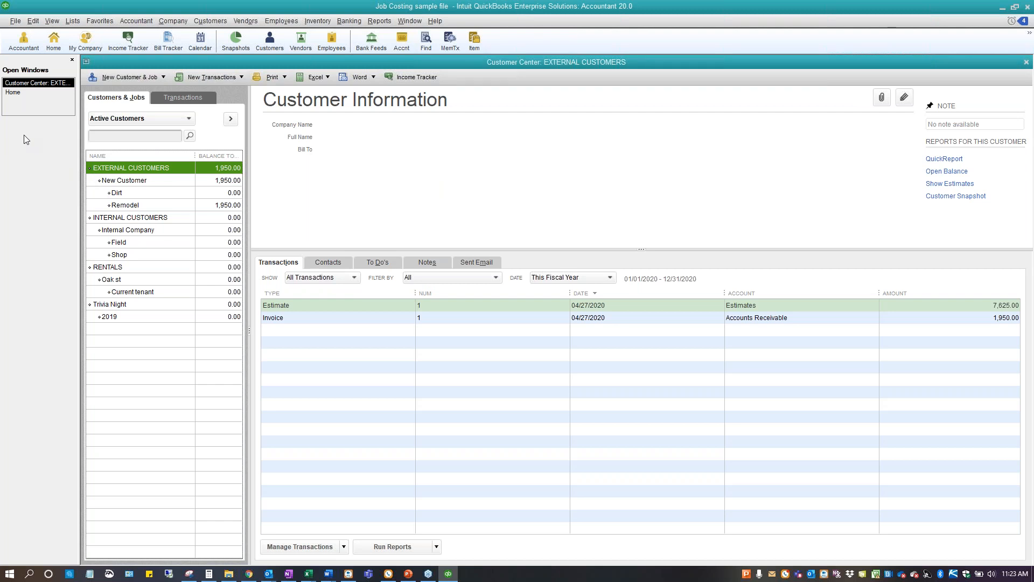
Inspect the Dirt job's record and its shipping address details, and select the Field job under Internal Company
click(143, 205)
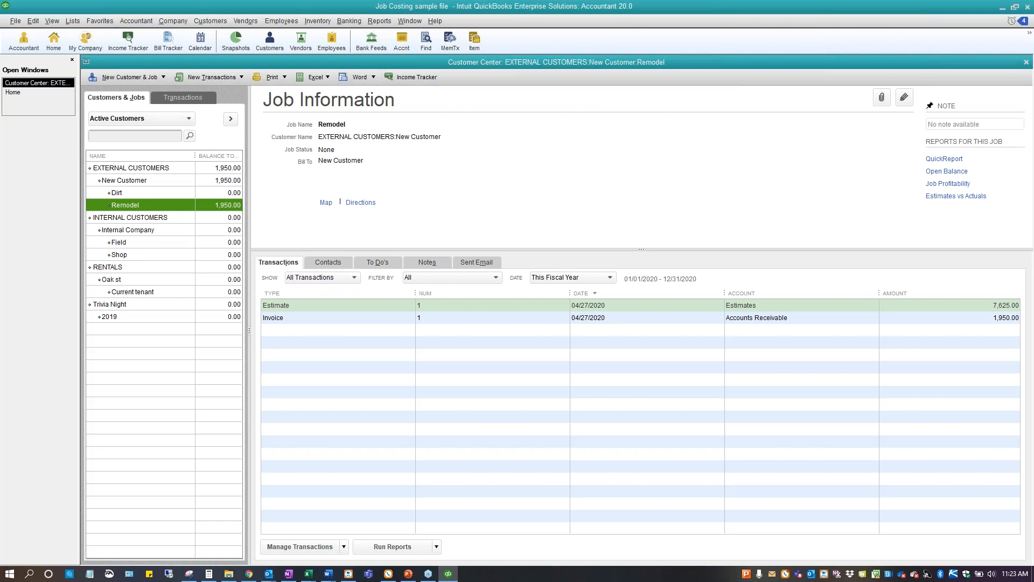
click(147, 198)
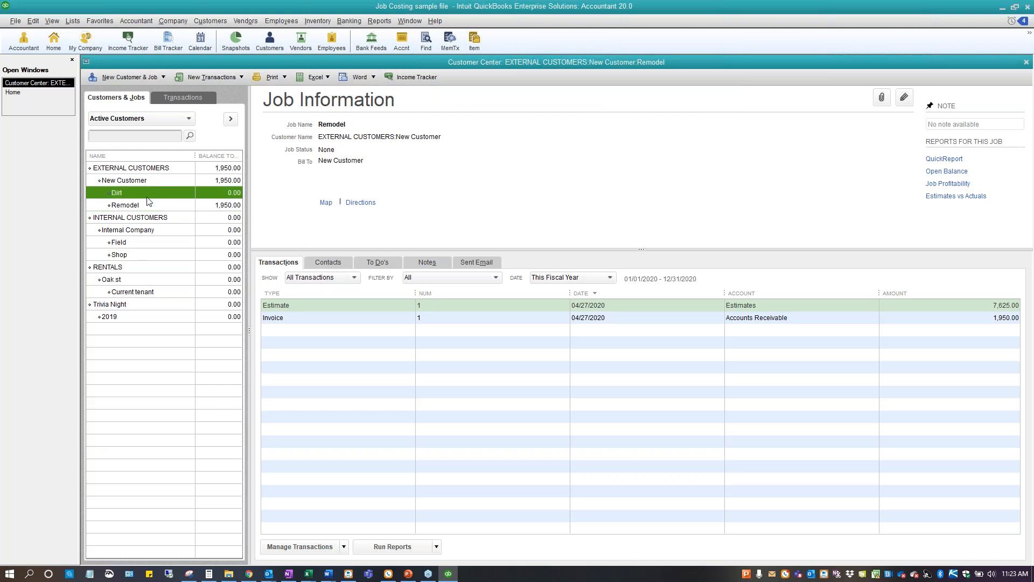
double_click(147, 195)
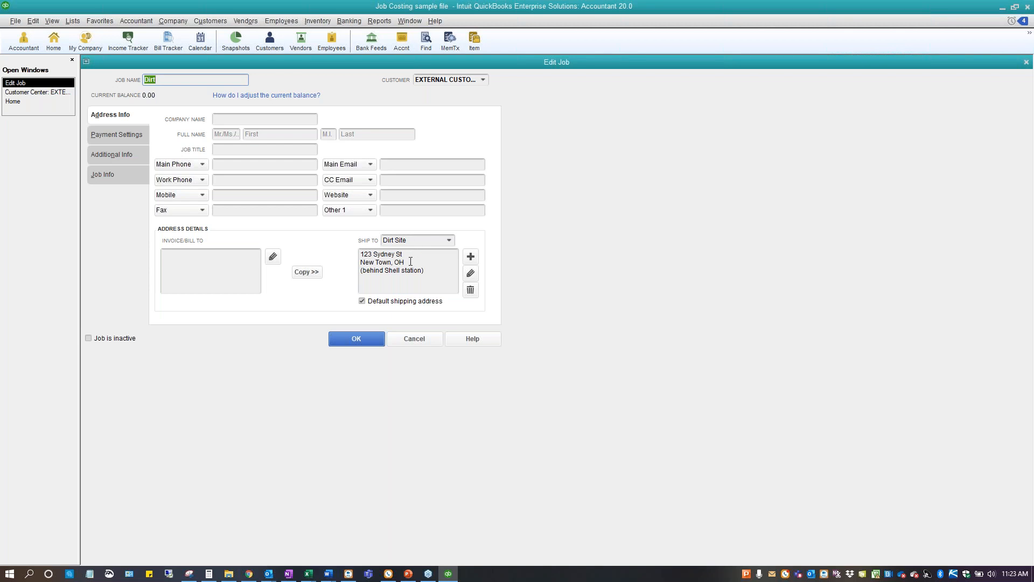
click(471, 273)
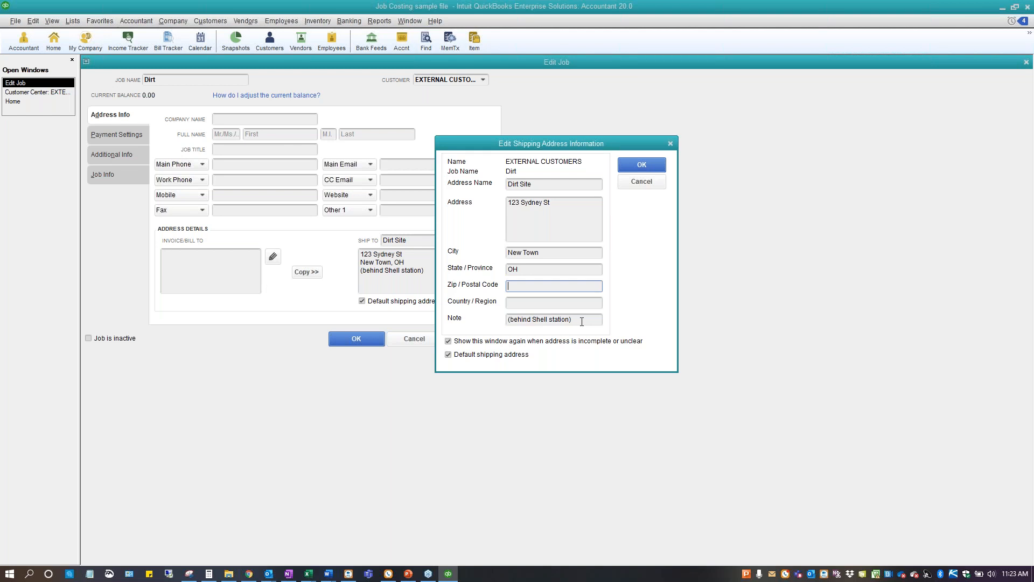
click(642, 165)
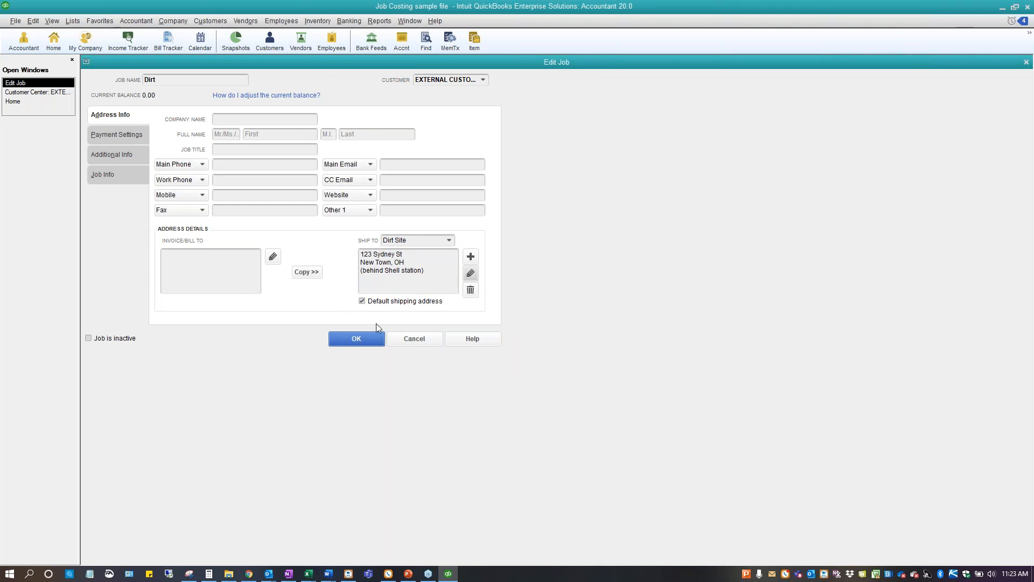
click(370, 338)
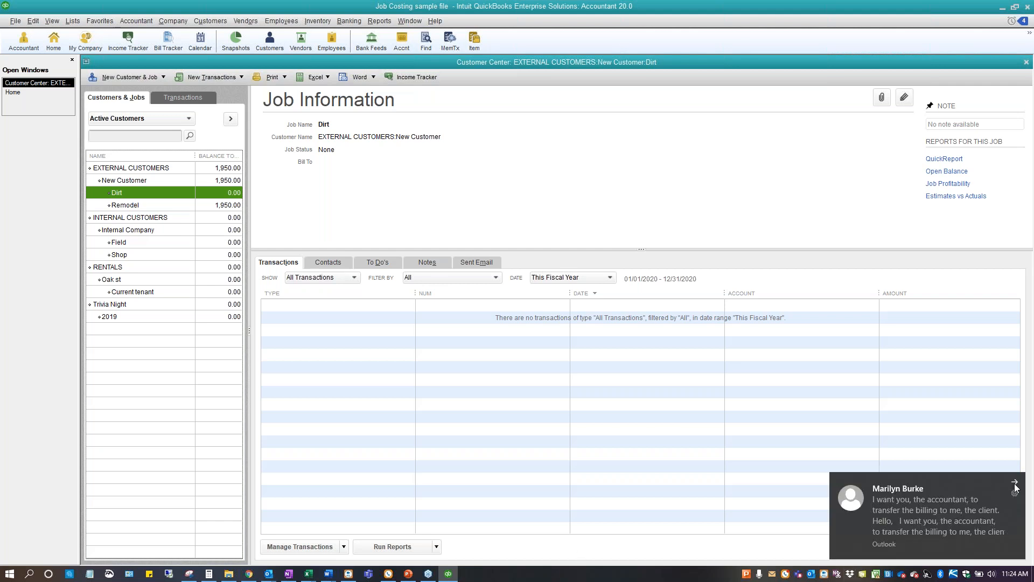
click(1015, 484)
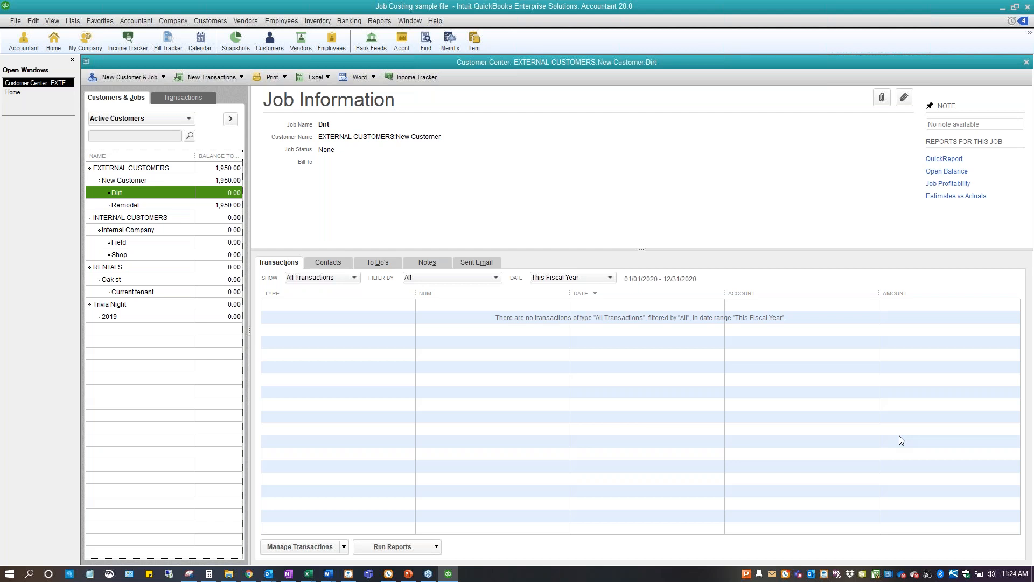
click(119, 242)
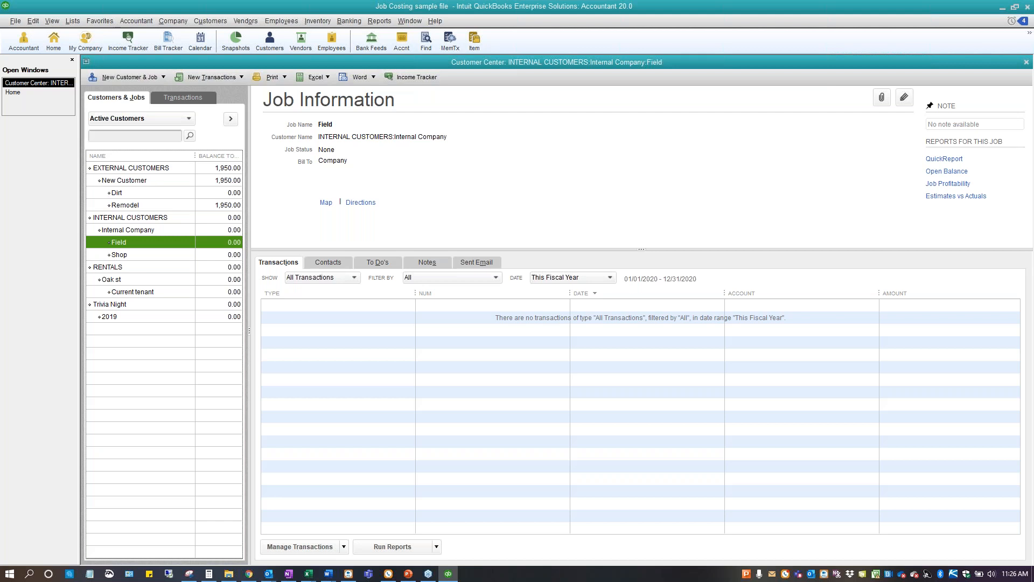
Open the Item List and inspect the setup of the JOB MTLS parent item
click(73, 20)
click(70, 47)
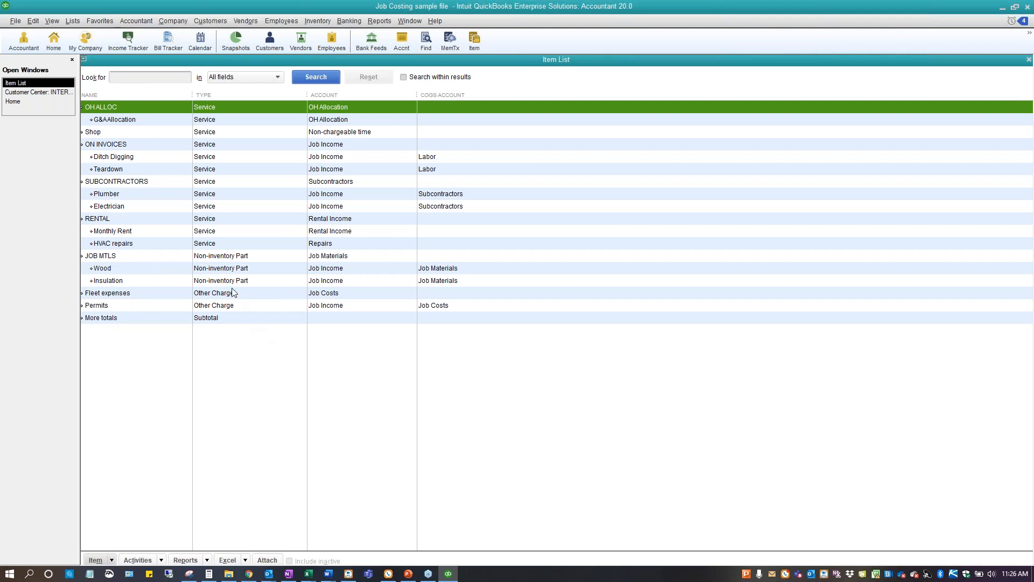
double_click(218, 257)
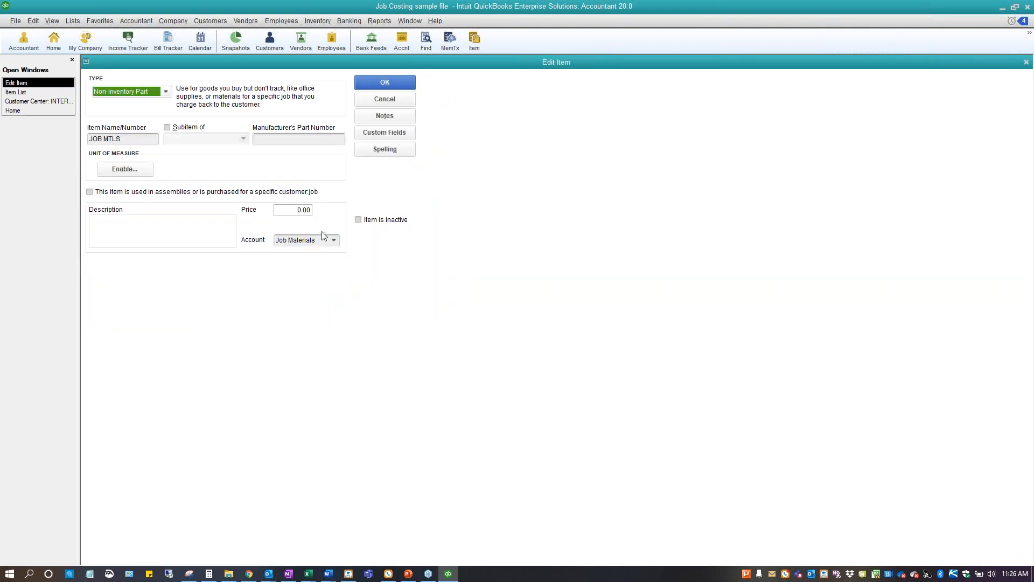
click(379, 85)
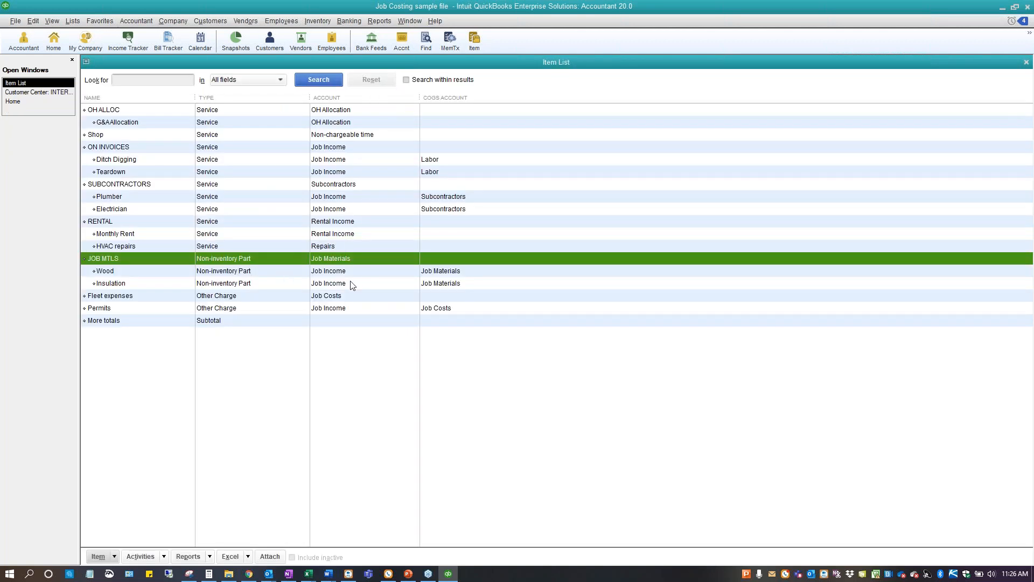
Compare the Wood item's fields with and without the option for assemblies or purchases for a specific customer:job, leaving the item unsaved
double_click(339, 271)
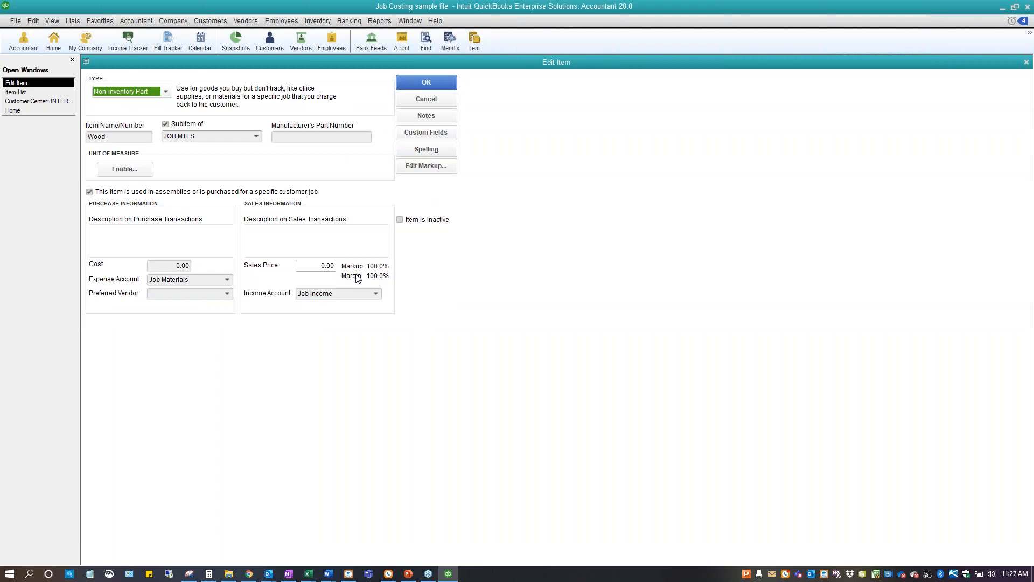
click(89, 193)
click(90, 193)
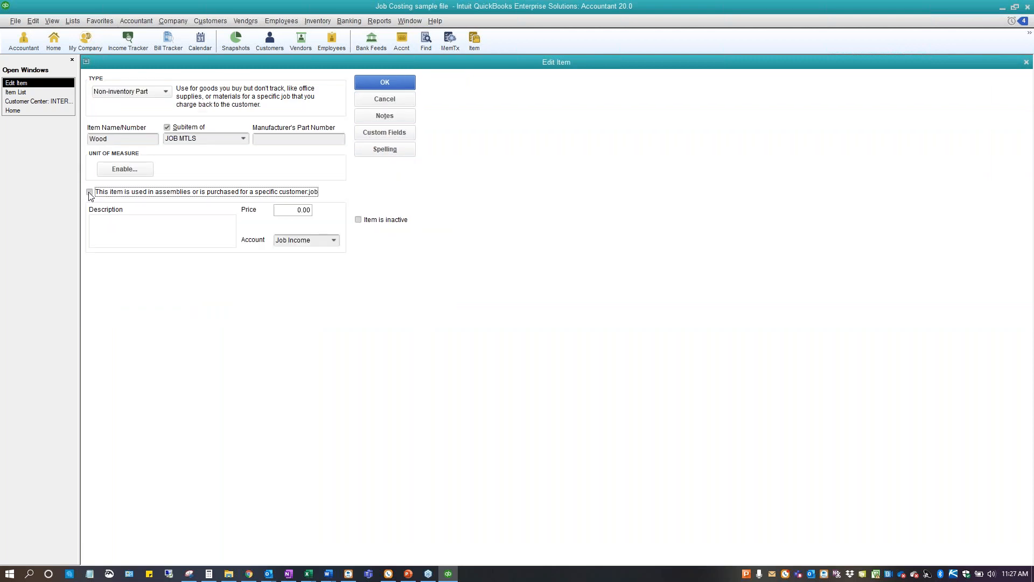
click(89, 192)
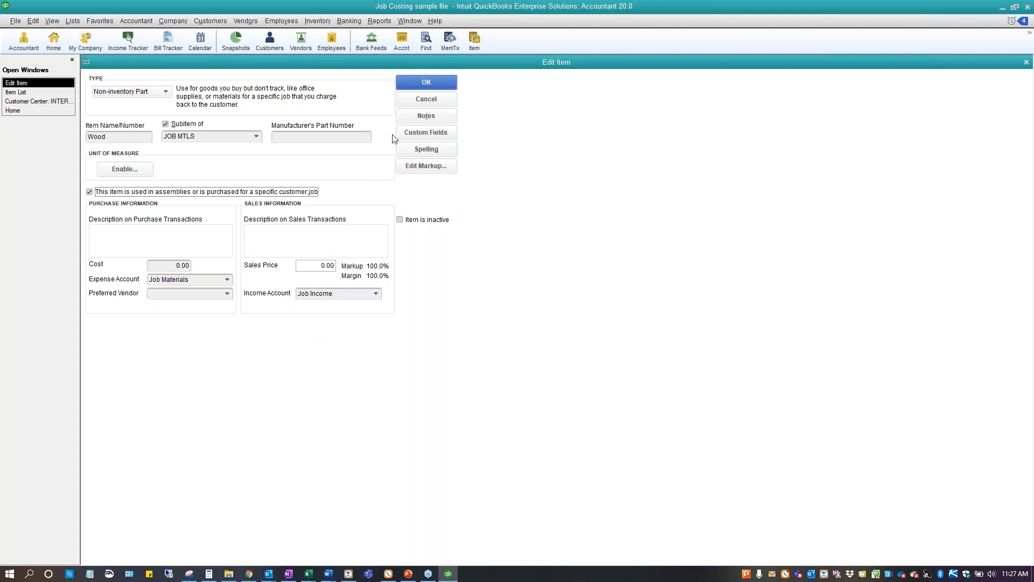
click(413, 100)
Run the Item Profitability report for all dates, review cost against revenue per item, and close it
click(380, 20)
mouse_move(431, 170)
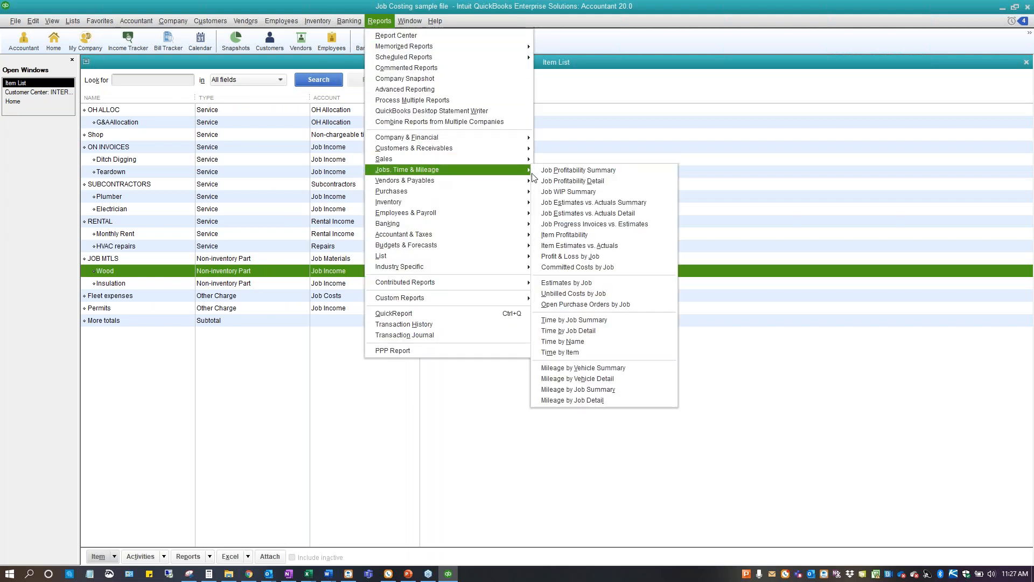
click(593, 238)
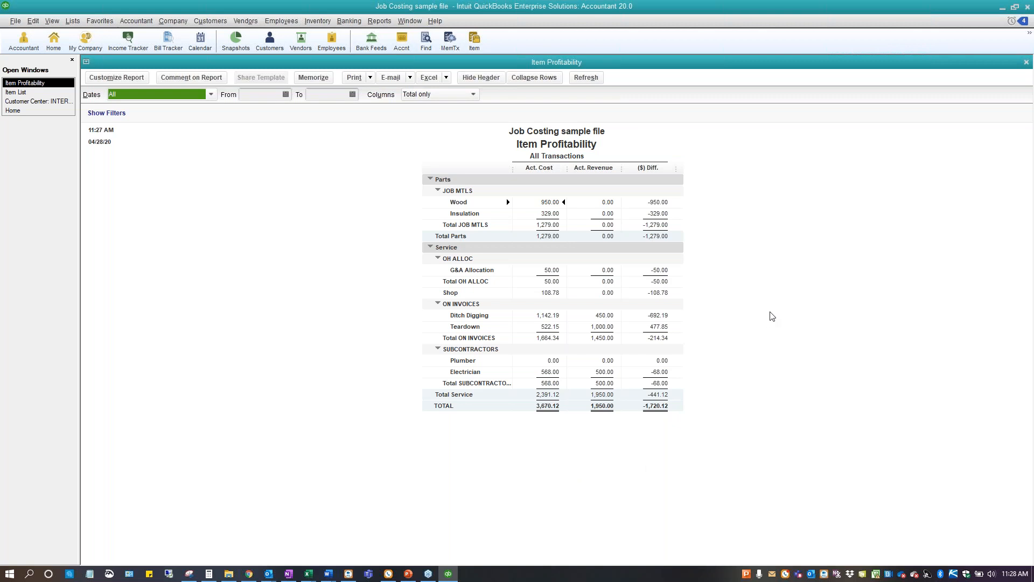
key(Escape)
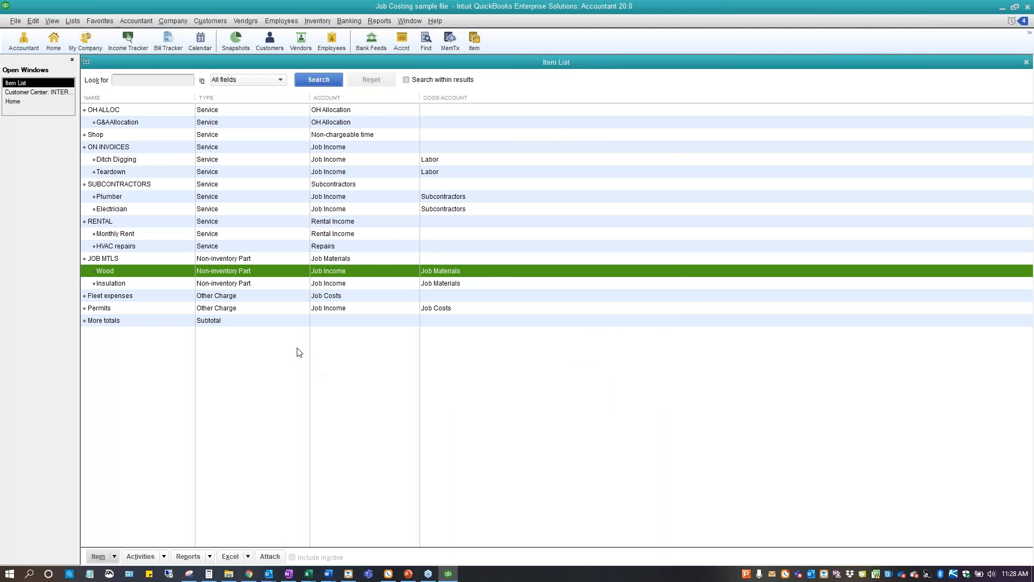
Display the most recent bill in Enter Bills and slightly widen the Customer:Job column of its item lines
click(21, 104)
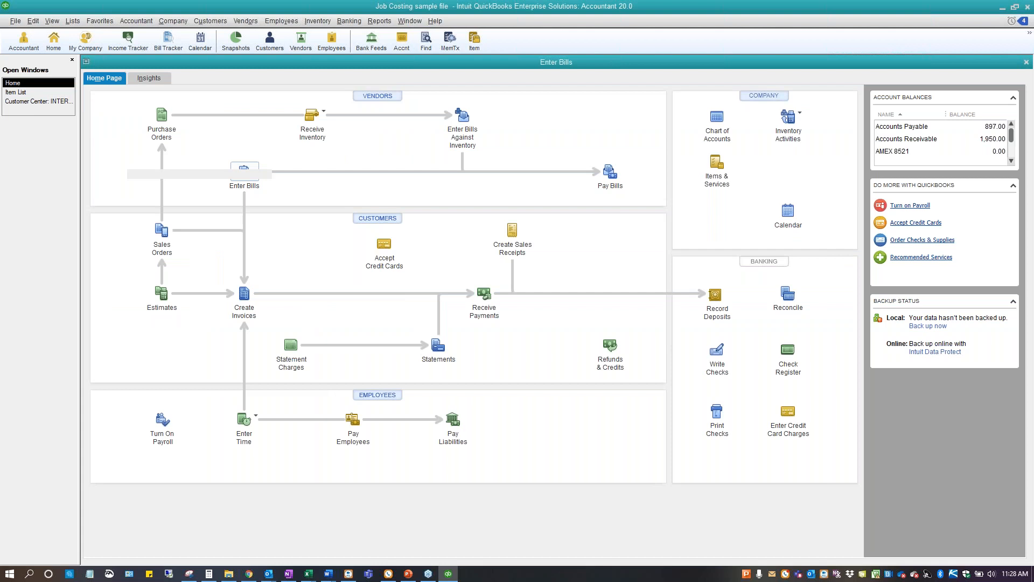
click(244, 172)
click(92, 90)
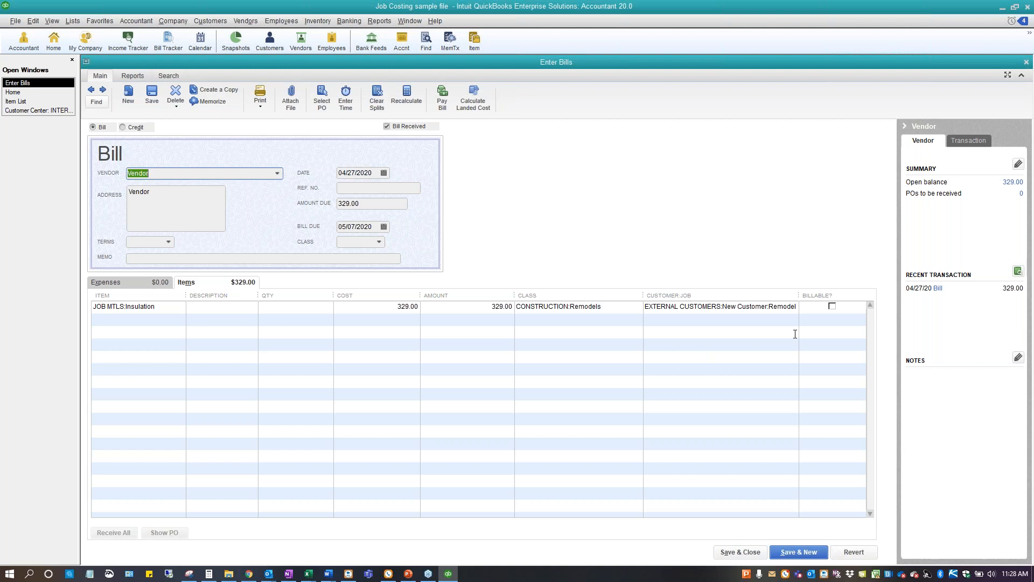
drag(642, 296, 634, 296)
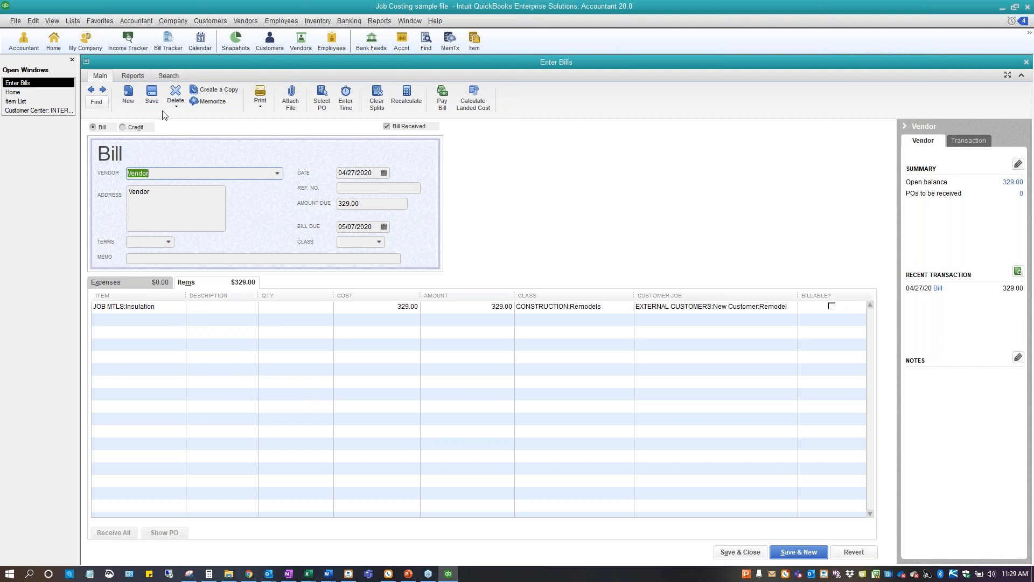
click(21, 94)
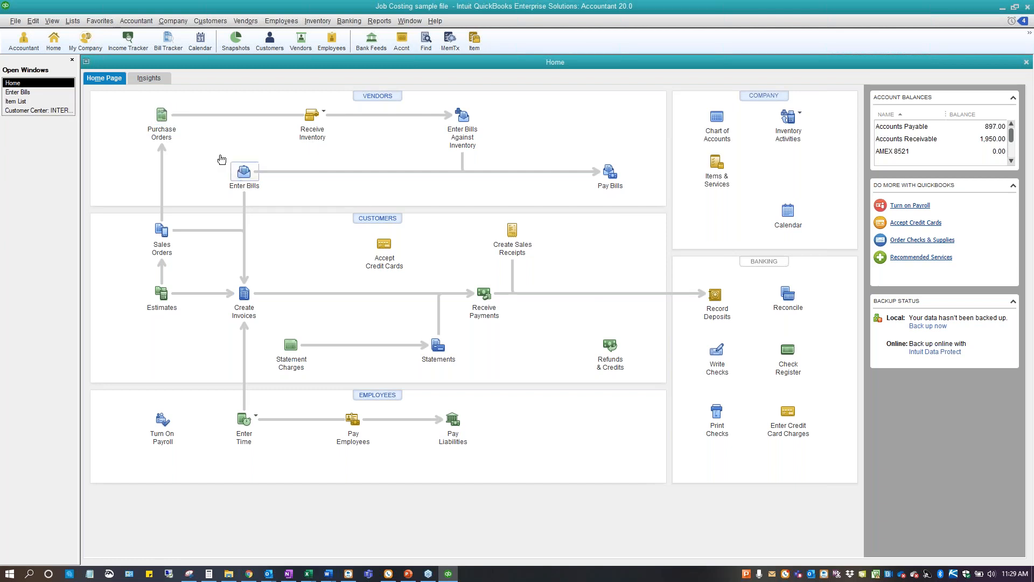
click(23, 94)
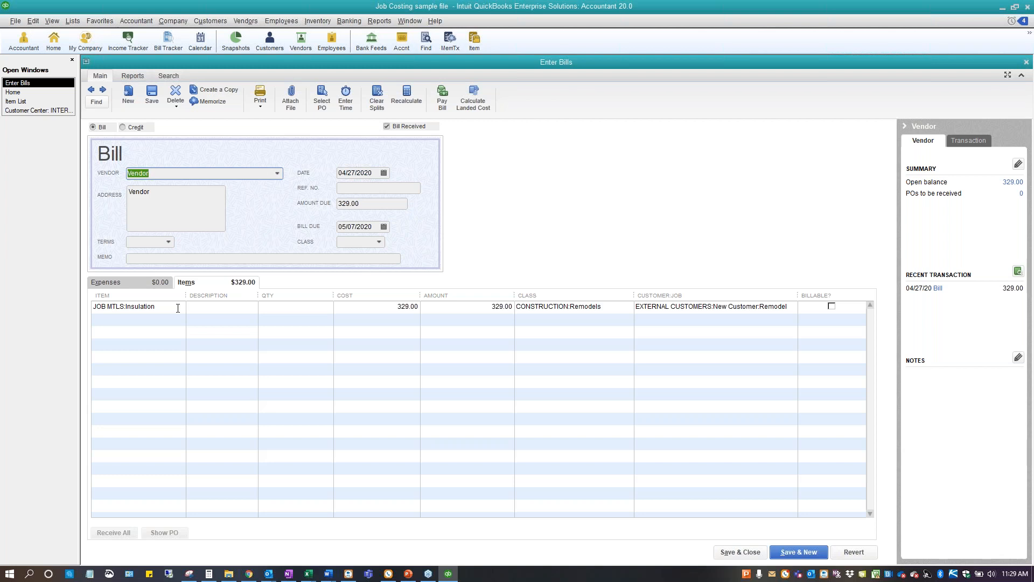
Display the most recent estimate for the New Customer Remodel job and review its cost, markup and total columns
click(13, 94)
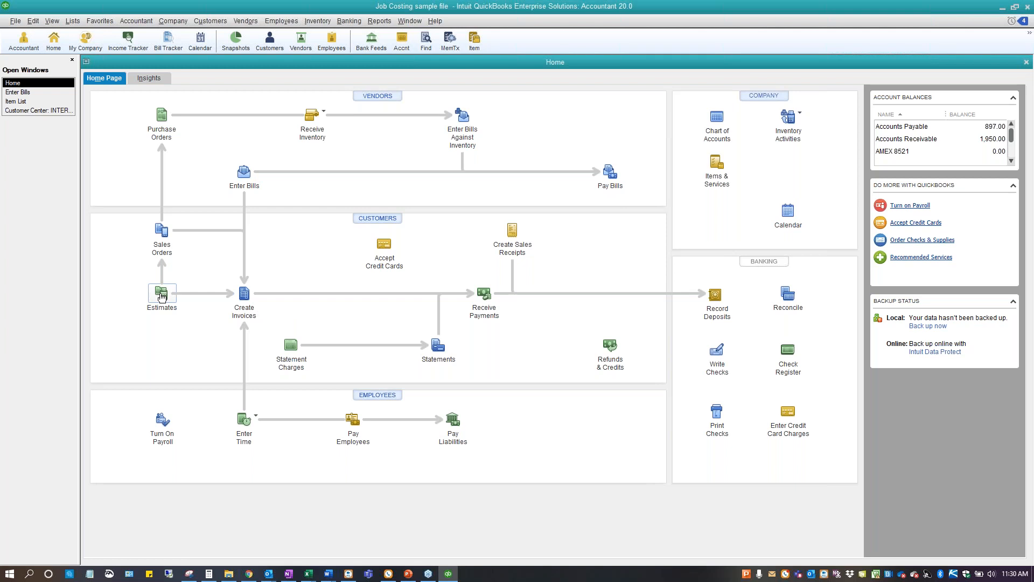
click(162, 295)
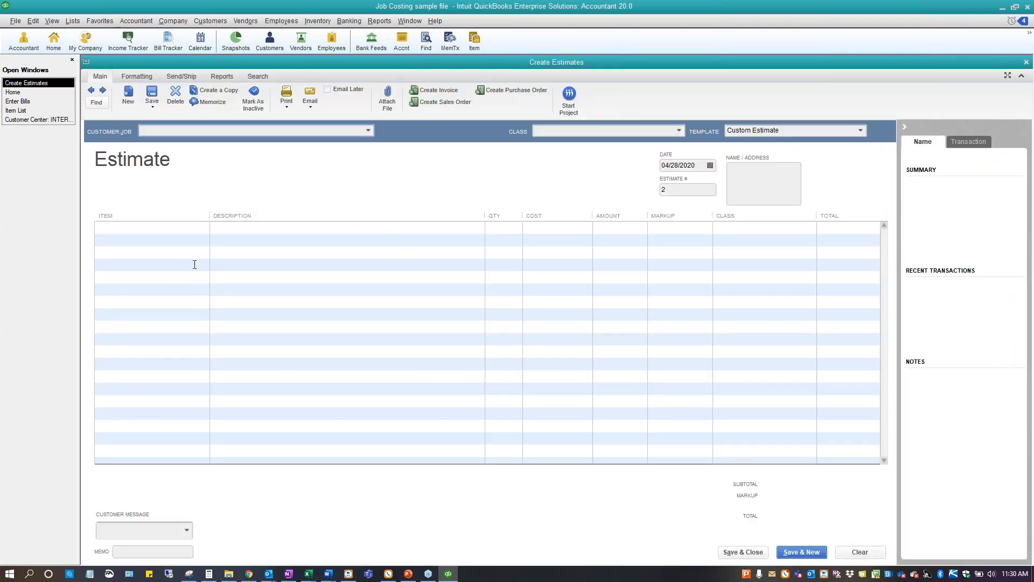
click(91, 91)
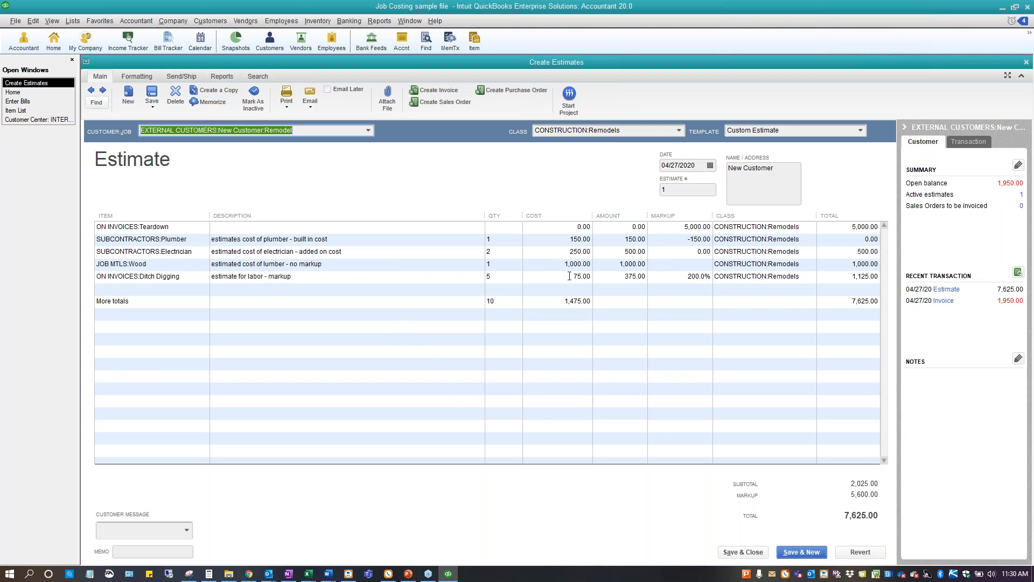
Create a progress invoice from the estimate for selected items or different percentages, keeping the default invoice quantities and amounts
click(432, 90)
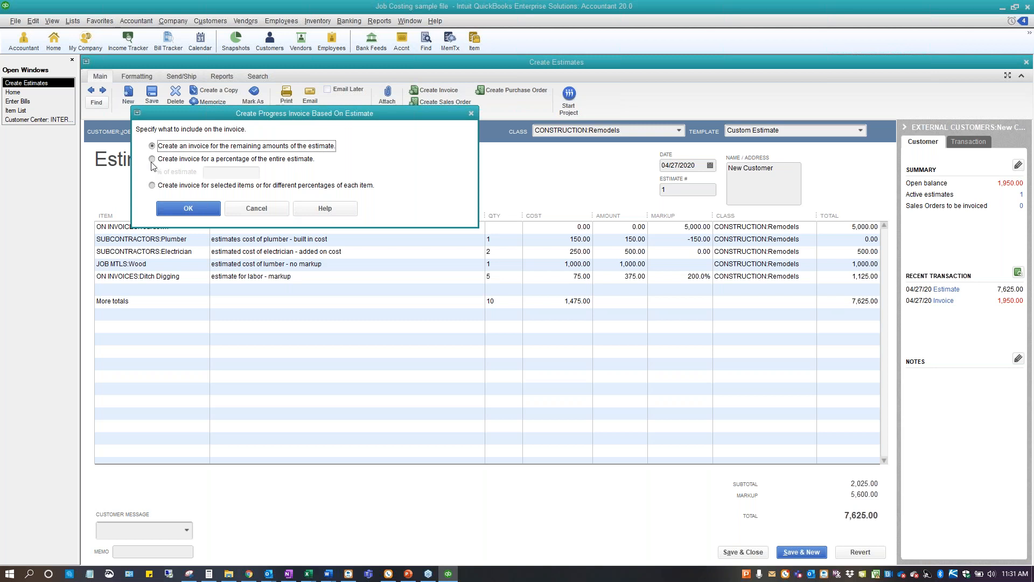
click(152, 185)
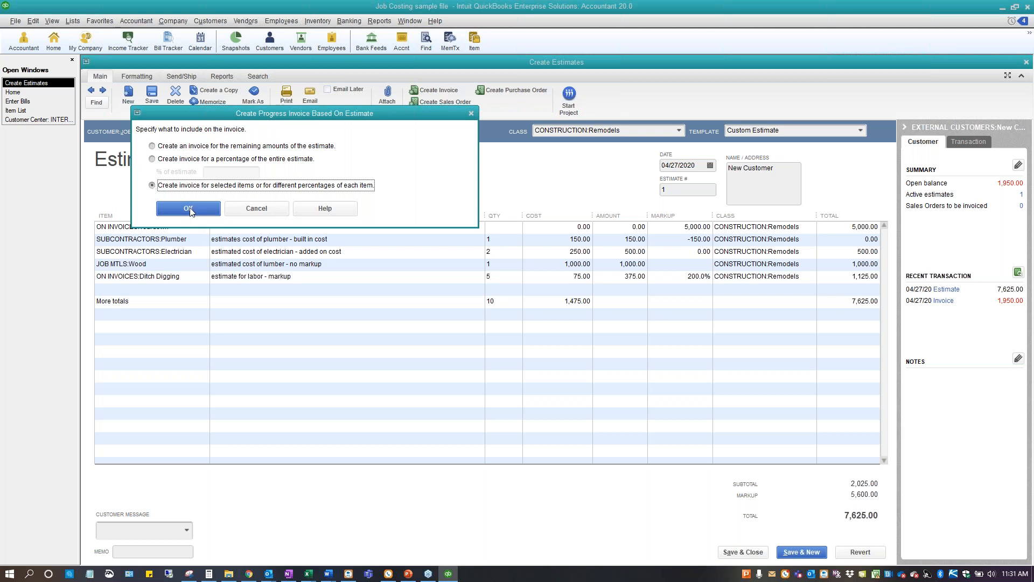
click(190, 209)
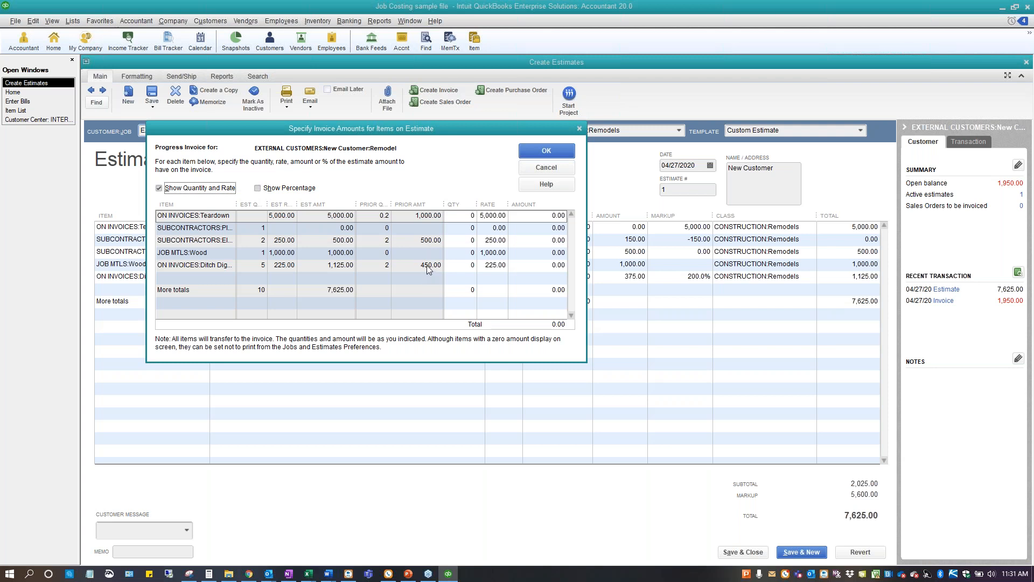
click(537, 151)
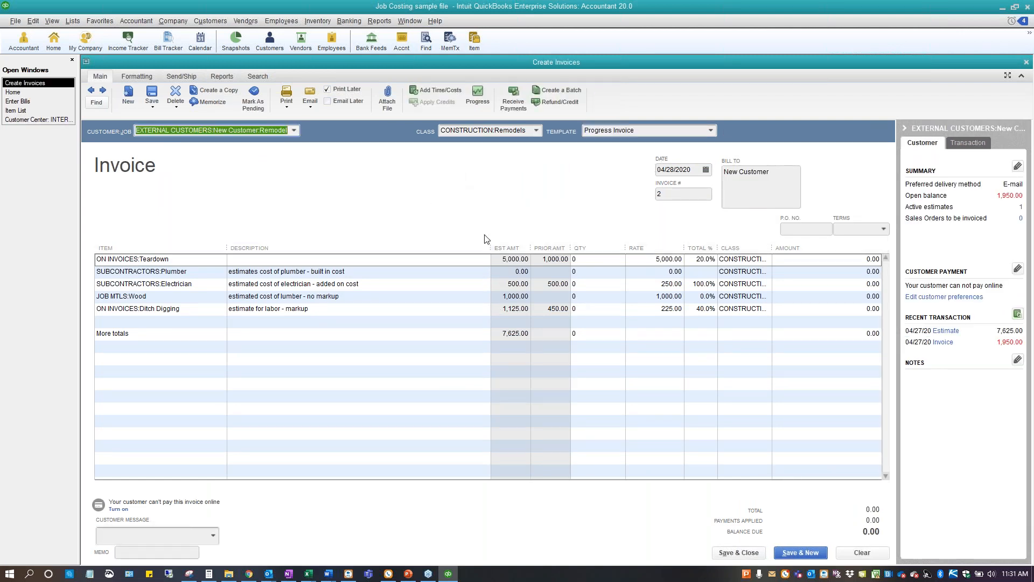
Turn off Print Later on the new progress invoice, preview its printout, and clear the unsaved invoice
click(326, 90)
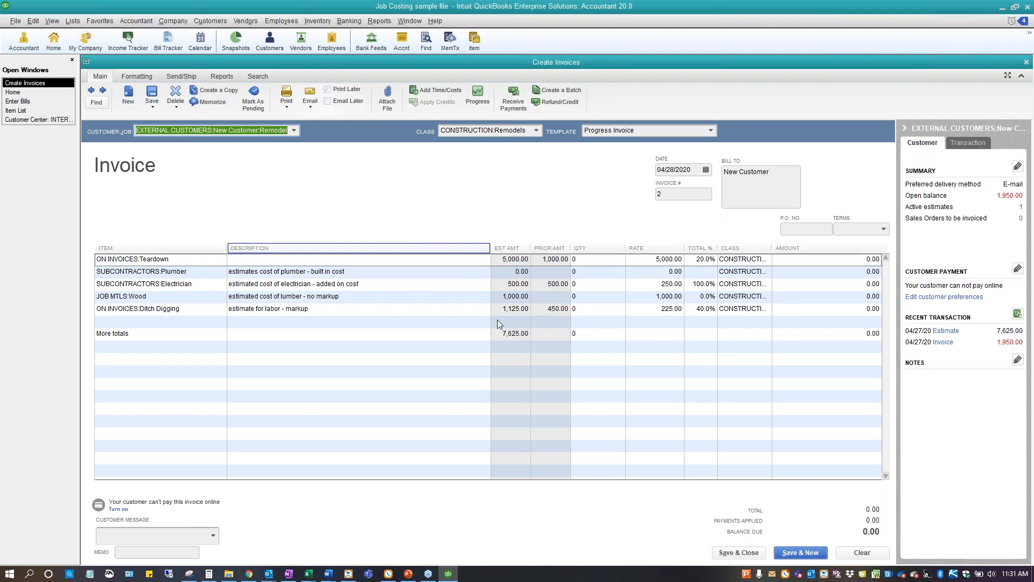
click(287, 108)
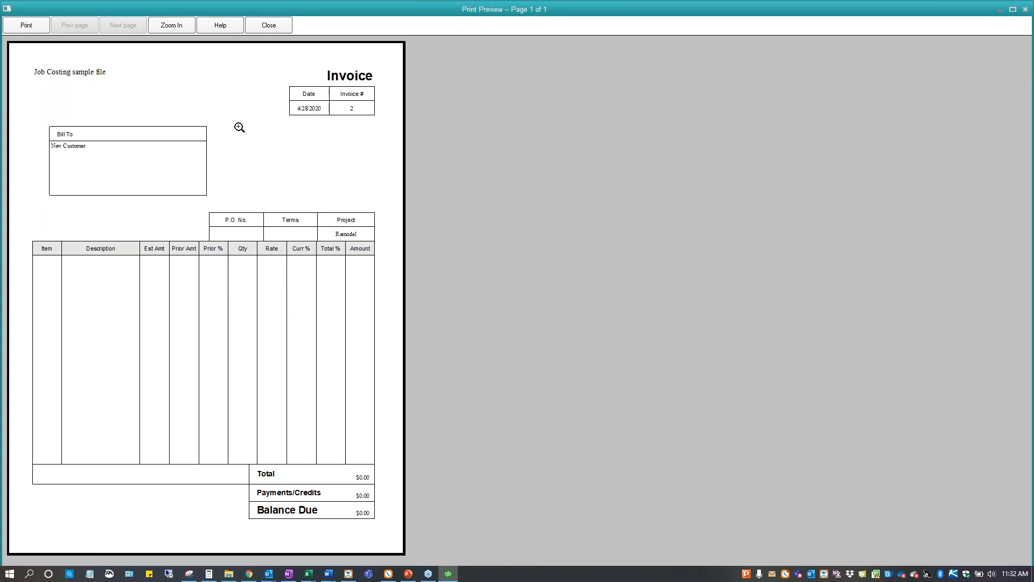
click(269, 26)
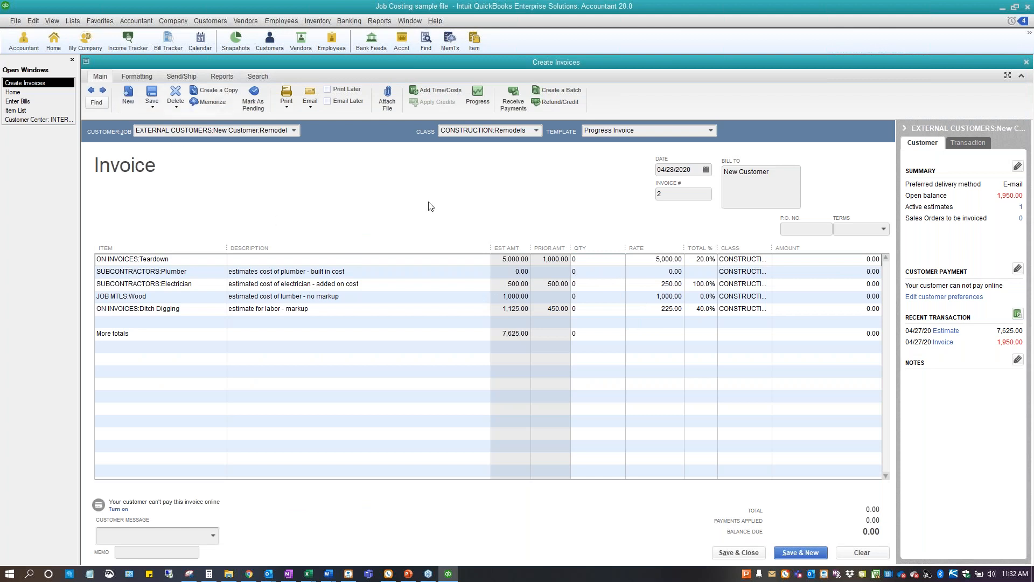
click(861, 554)
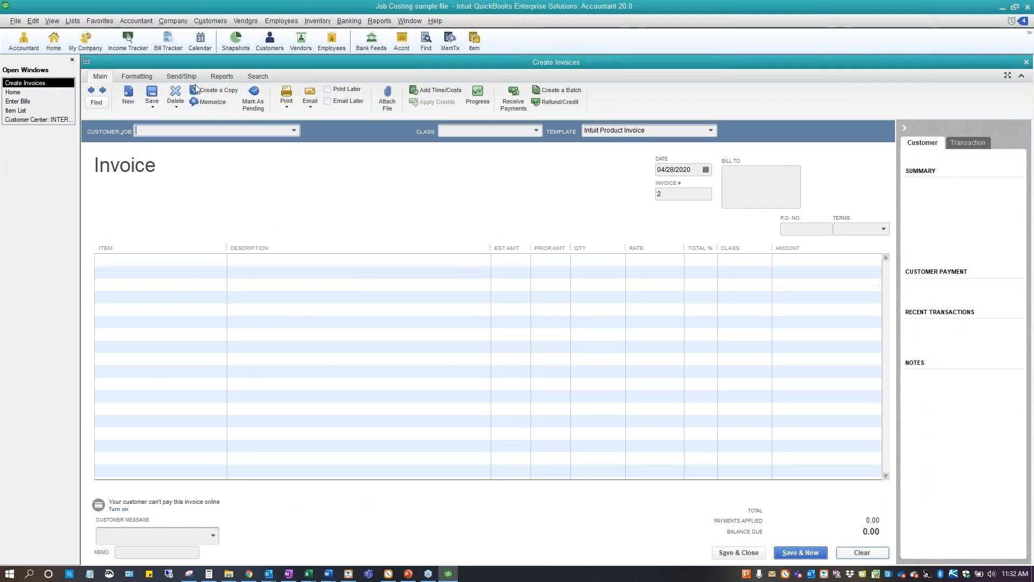
Display the previous progress invoice for the Remodel job and preview its printed form, closing the preview when done
click(92, 91)
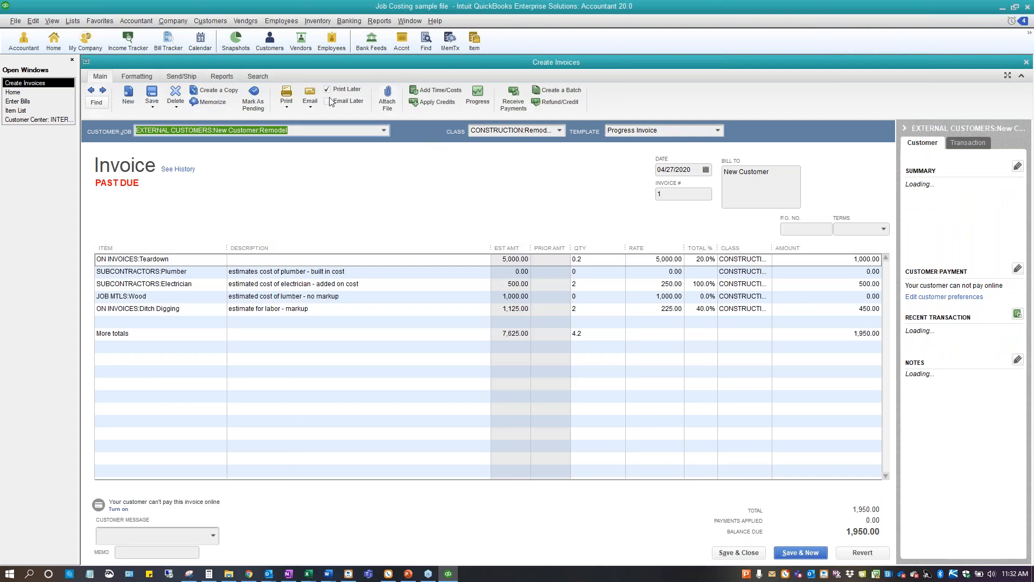
click(286, 107)
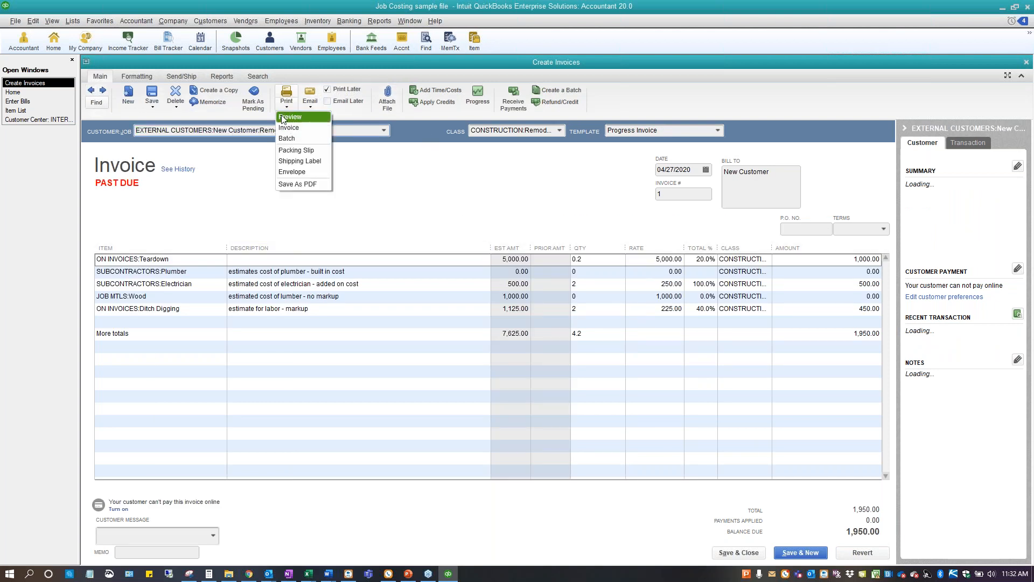
click(291, 127)
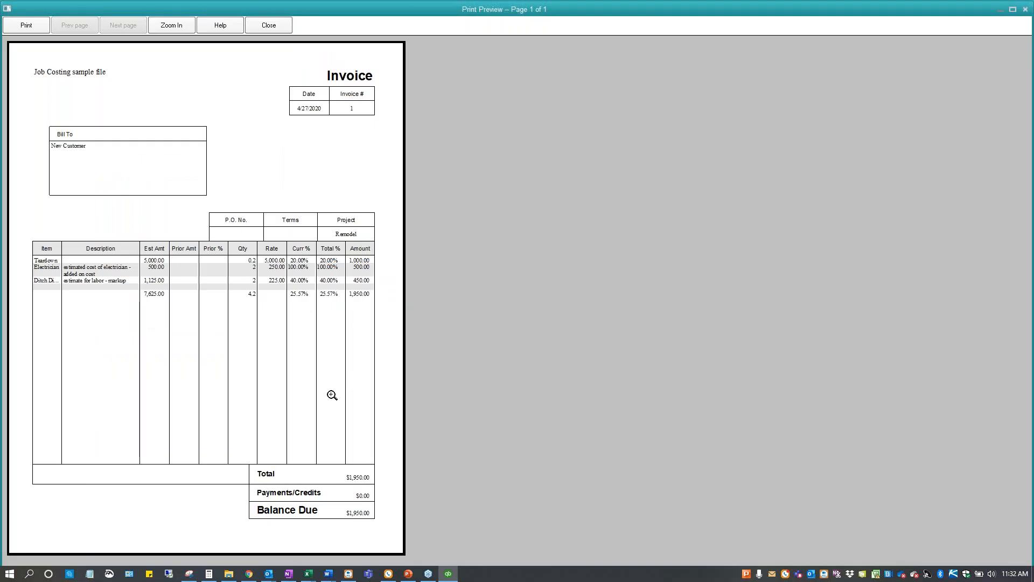
click(269, 25)
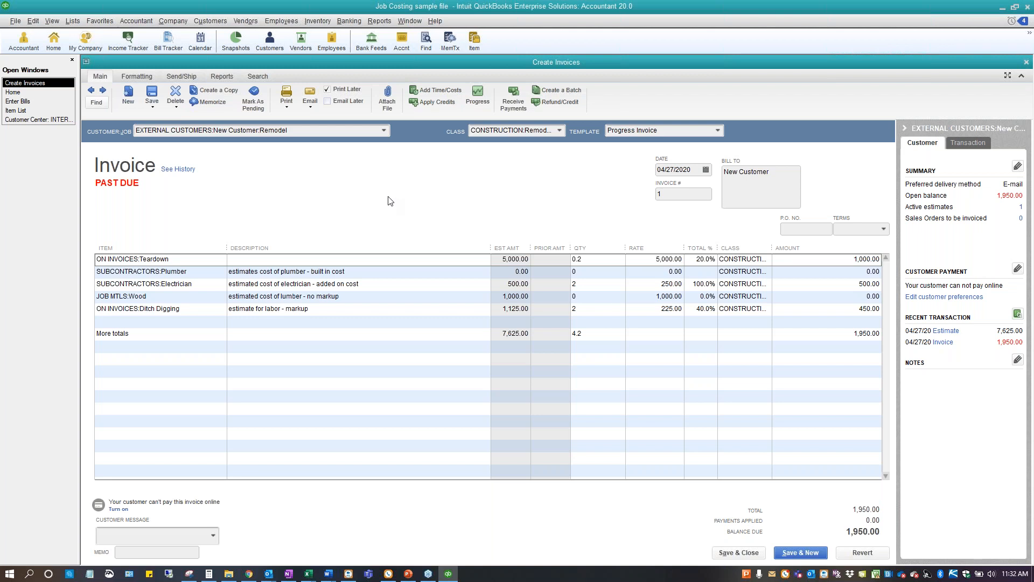
Reopen the Remodel job's estimate and set the Ditch Digging line's quantity to 10
click(24, 93)
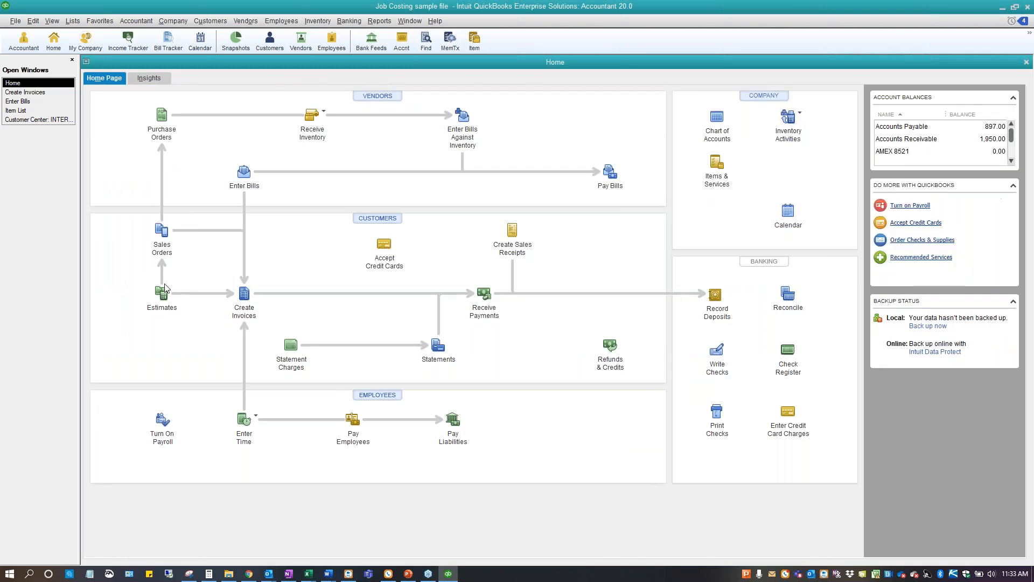
click(162, 294)
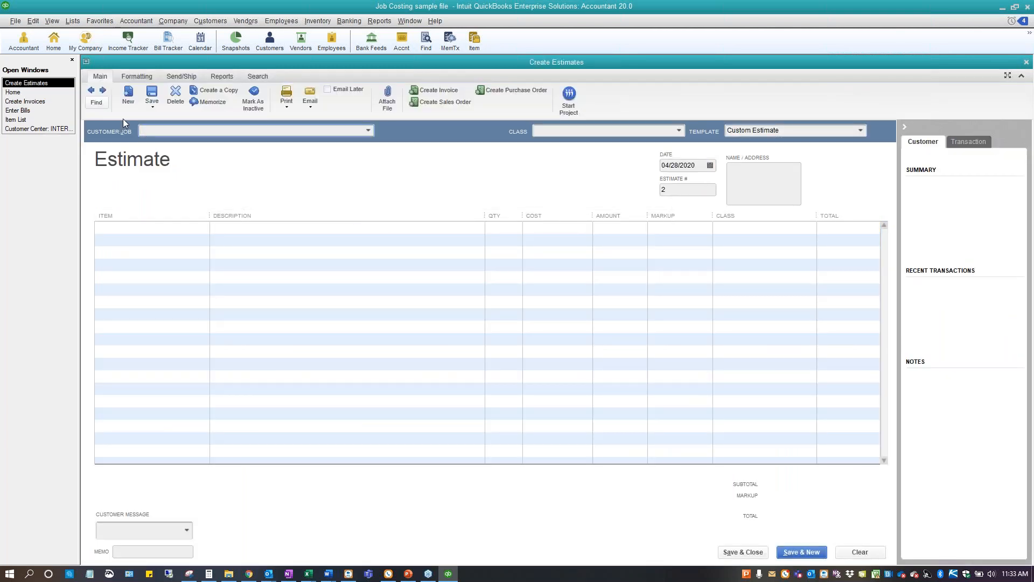
click(91, 90)
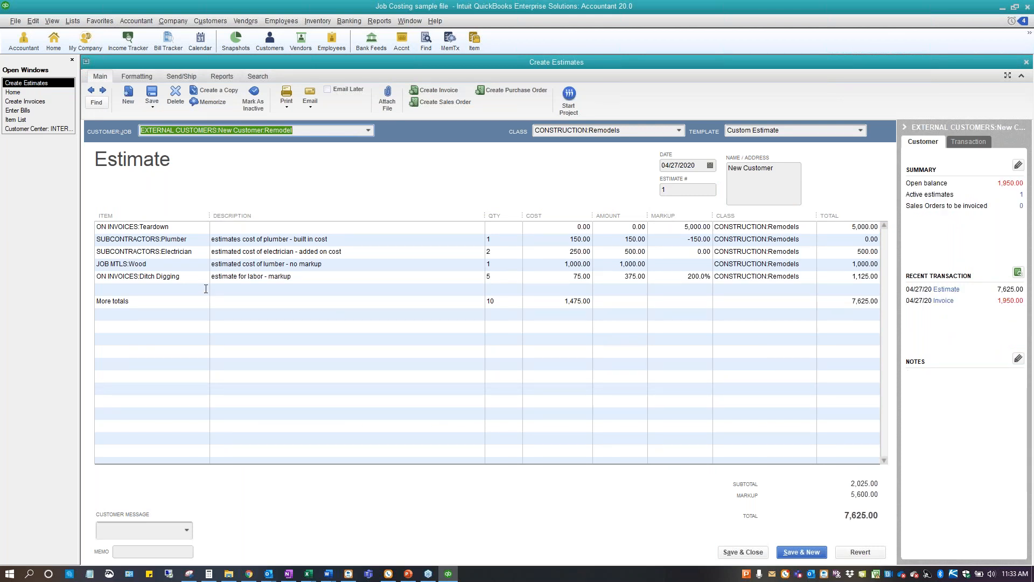
click(503, 276)
text(10)
key(Tab)
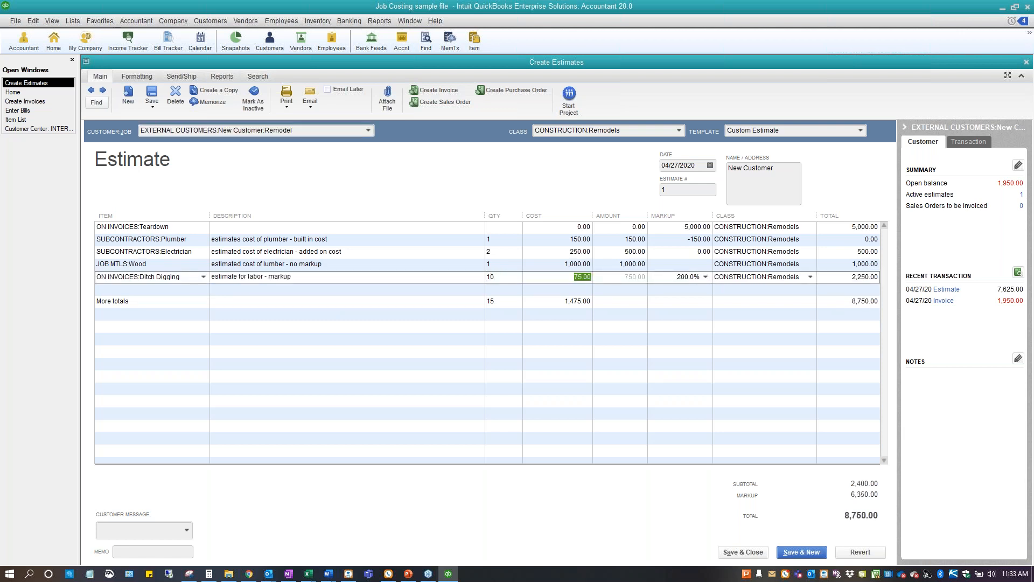
Save the revised estimate, agreeing to record the changes and adding the change order text to it
click(155, 94)
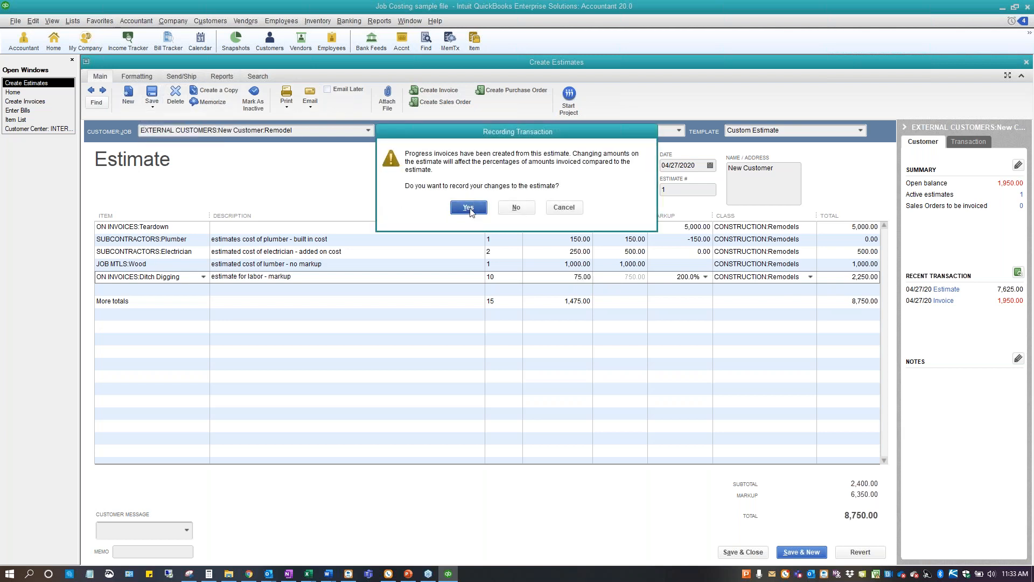
click(468, 208)
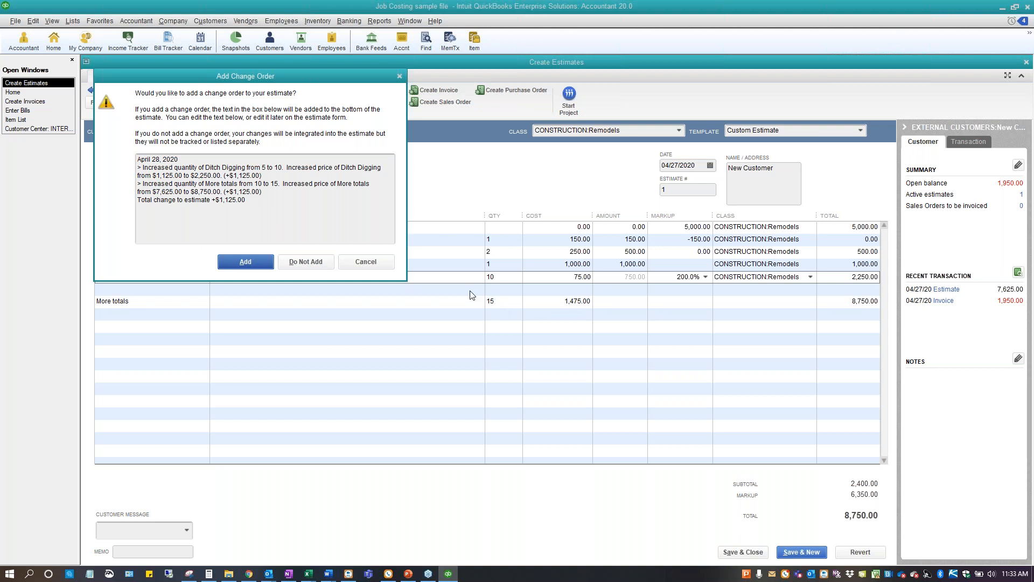
click(257, 263)
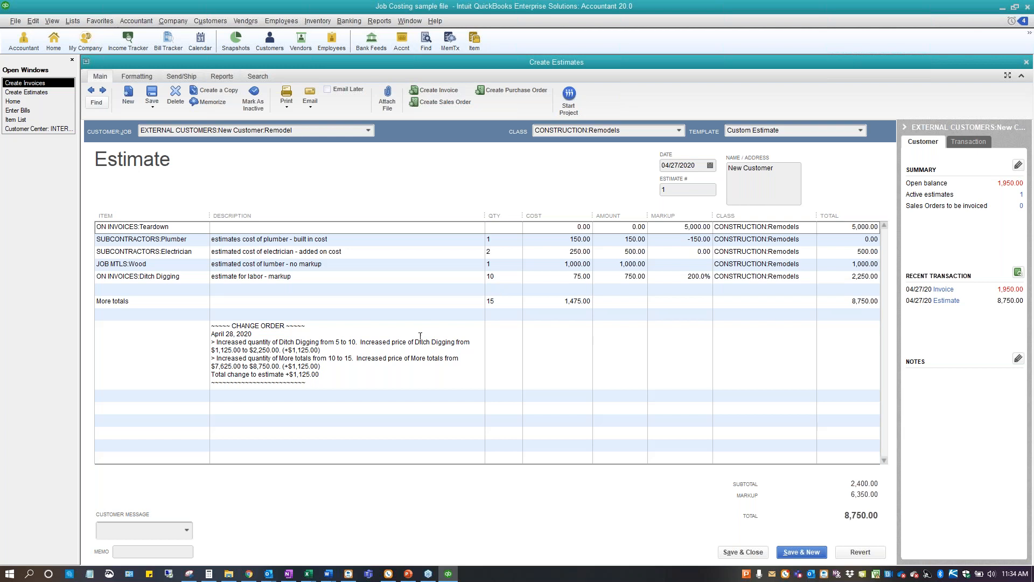
Review the change order text below the estimate's item lines and compare it with the More totals line
click(316, 351)
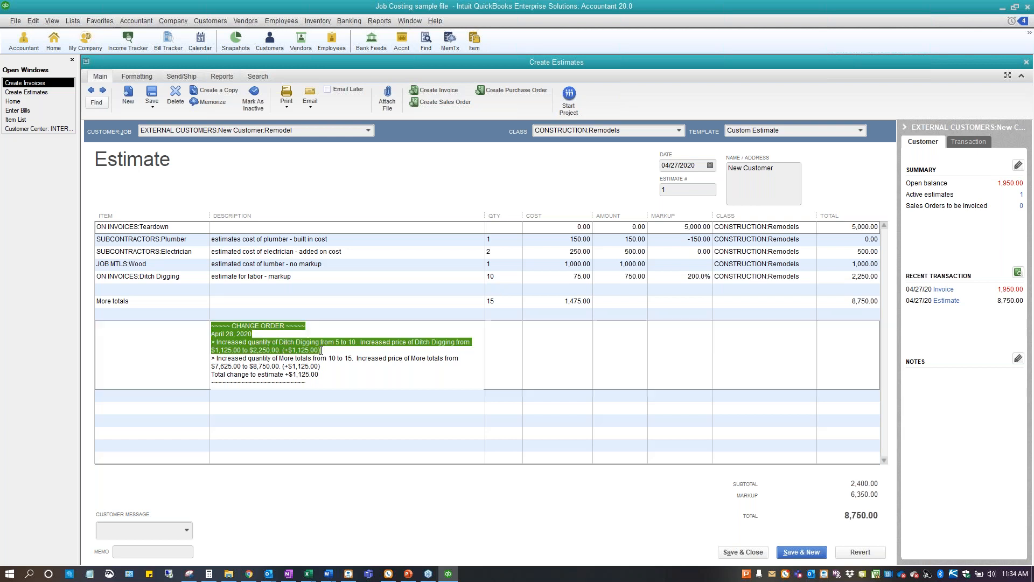
click(330, 366)
drag(331, 366, 346, 358)
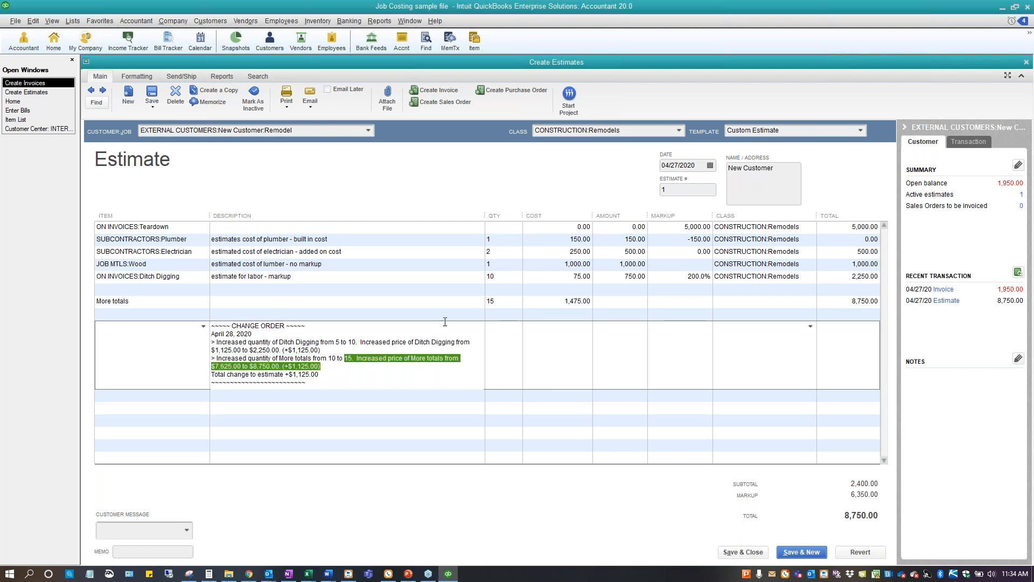
click(497, 300)
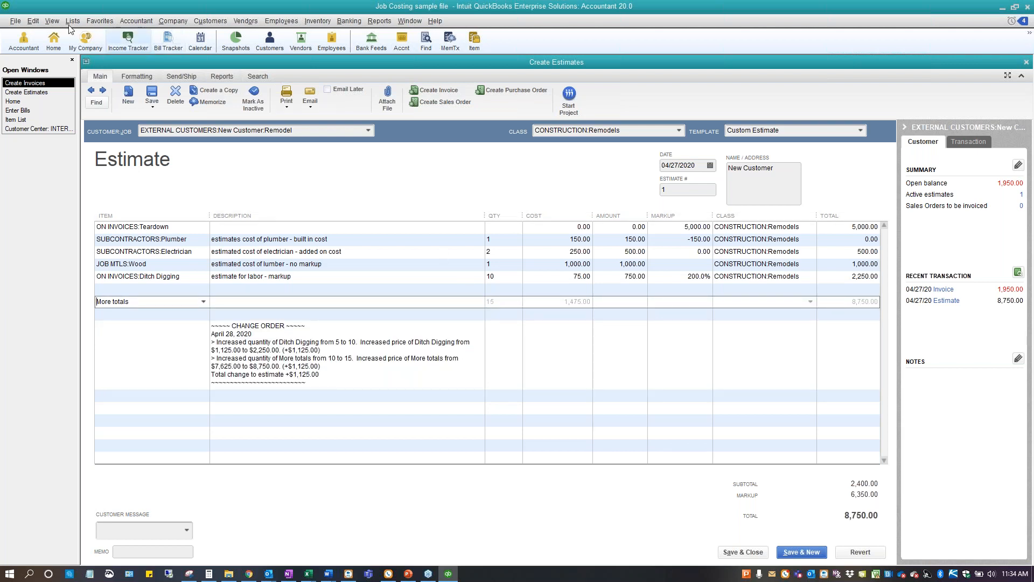
From the Item List, start a new Subtotal item to examine its columns-to-total options, and cancel it unsaved
click(24, 120)
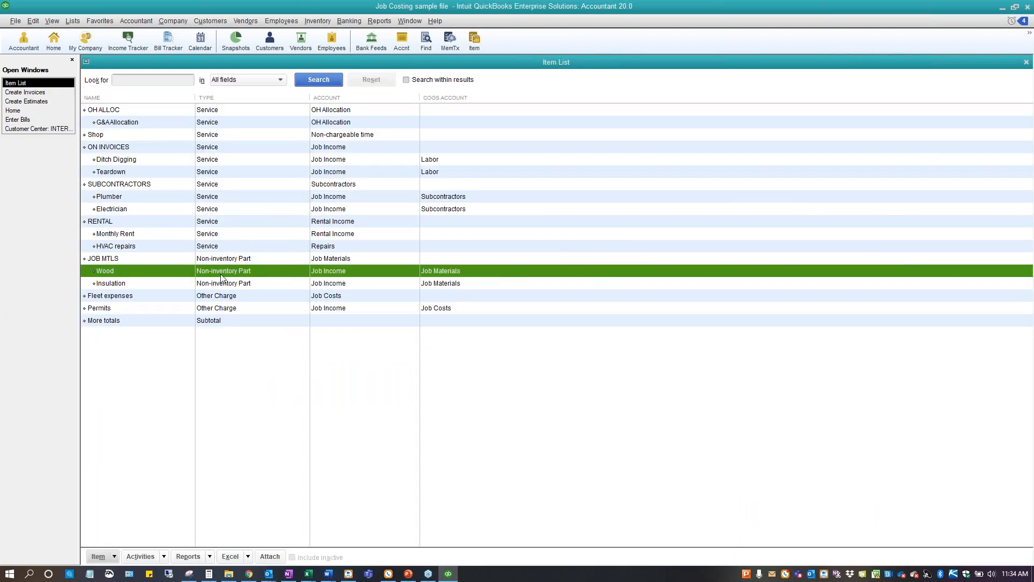
click(154, 322)
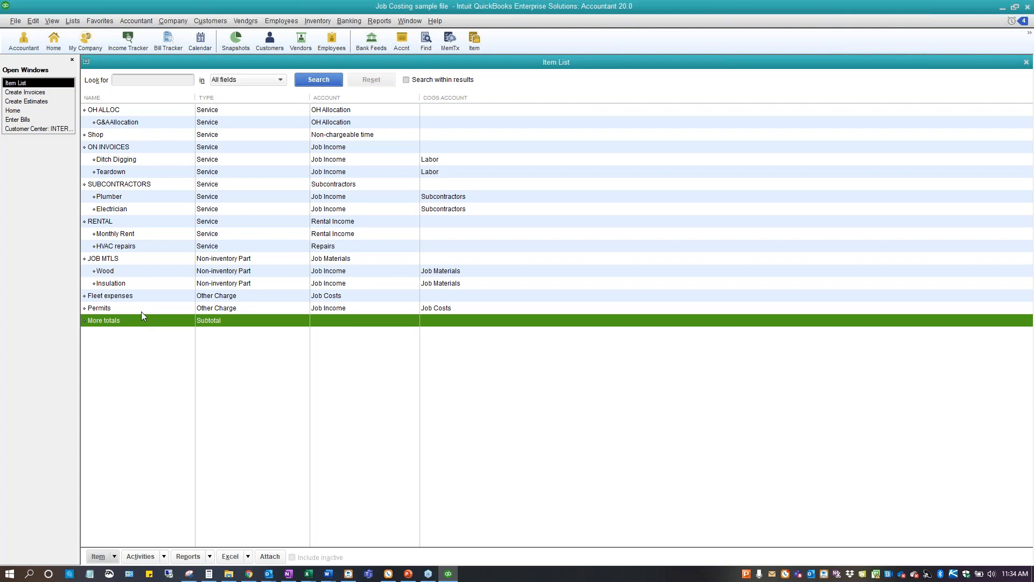
right_click(148, 353)
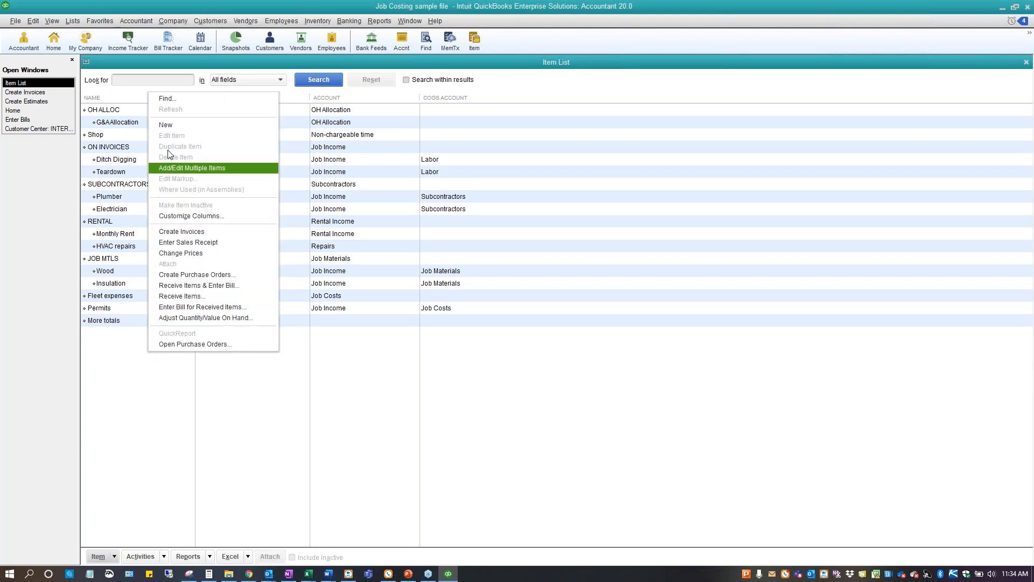
click(168, 125)
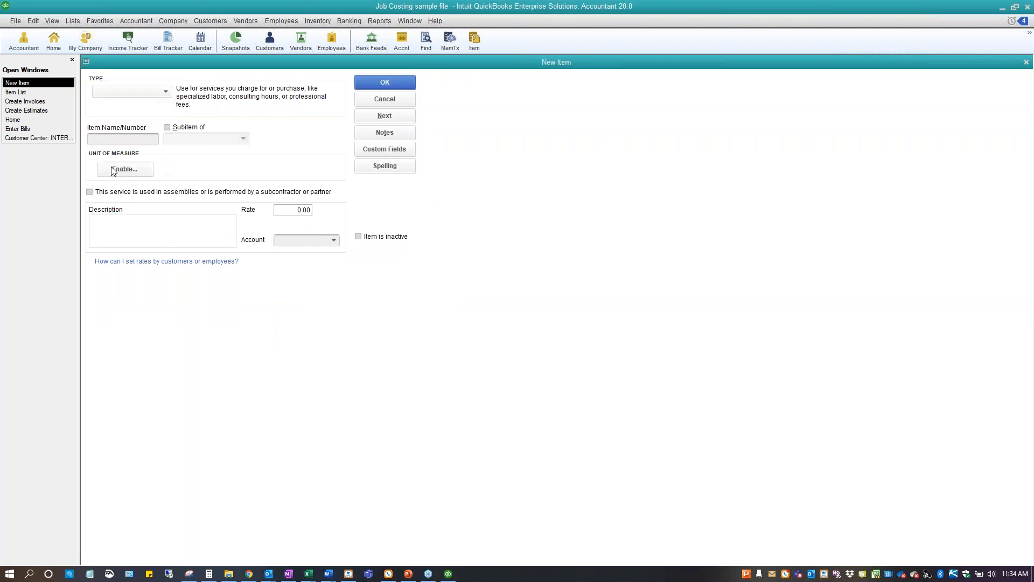
click(112, 168)
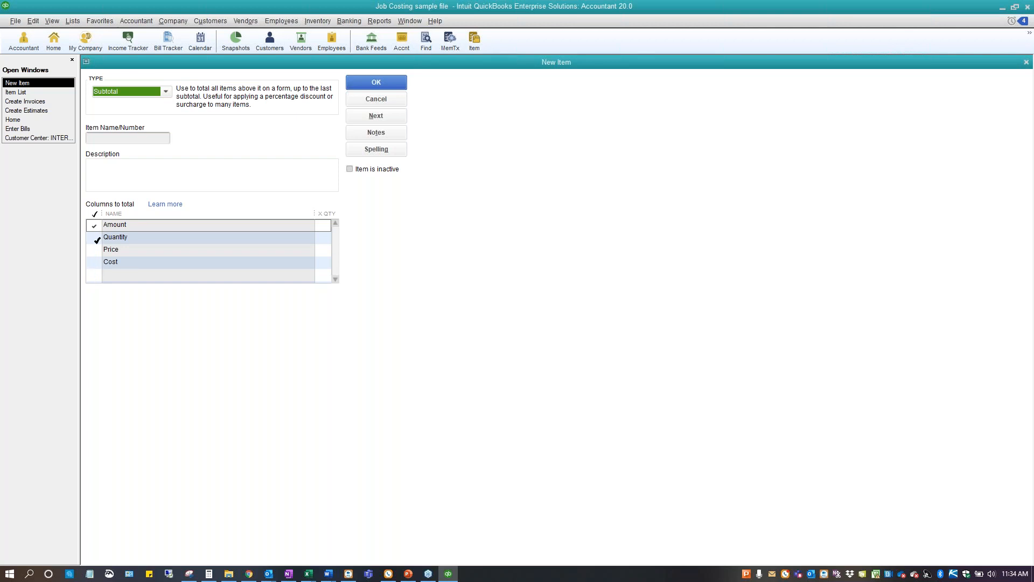
click(362, 99)
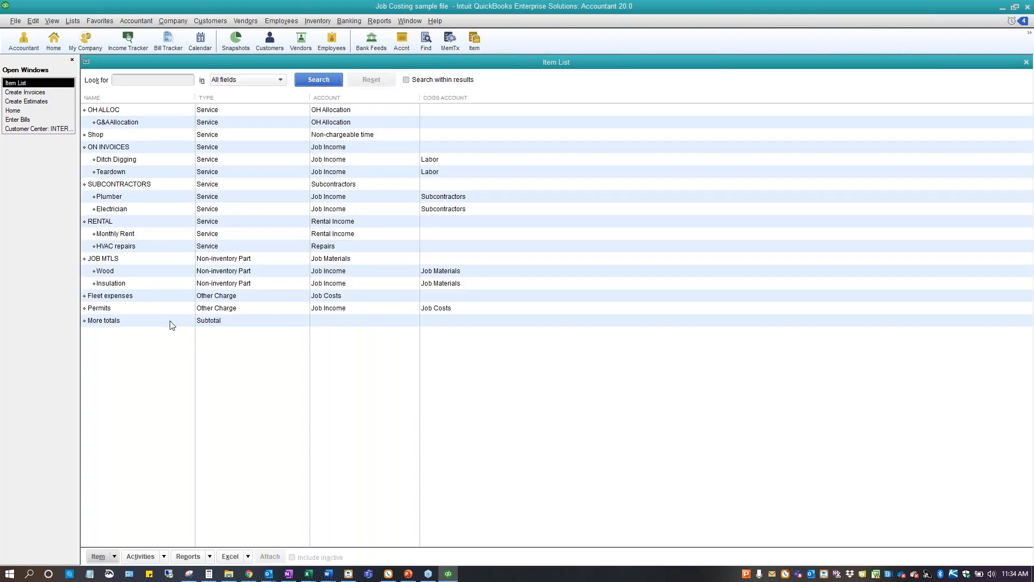
Open the More totals subtotal item, check which columns it totals, and close it without changes
click(170, 321)
click(187, 365)
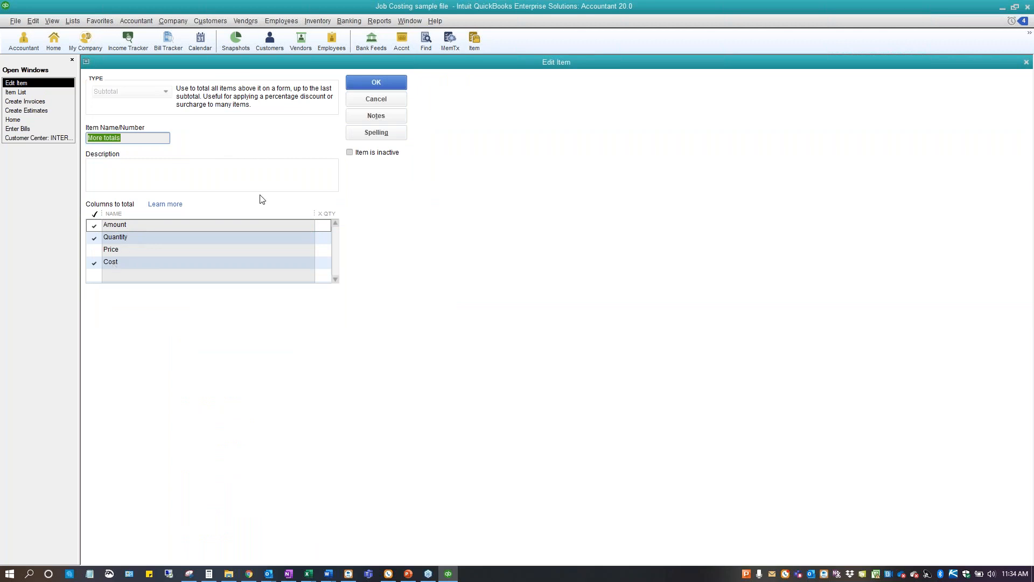
click(389, 103)
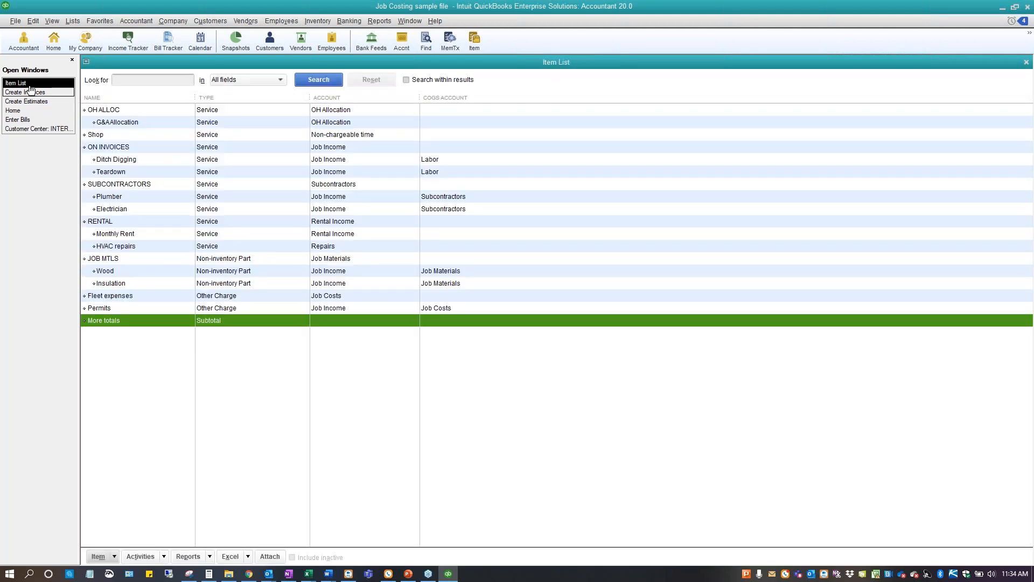
Compare the More totals line on the Remodel job's invoice with the one on its estimate
click(22, 93)
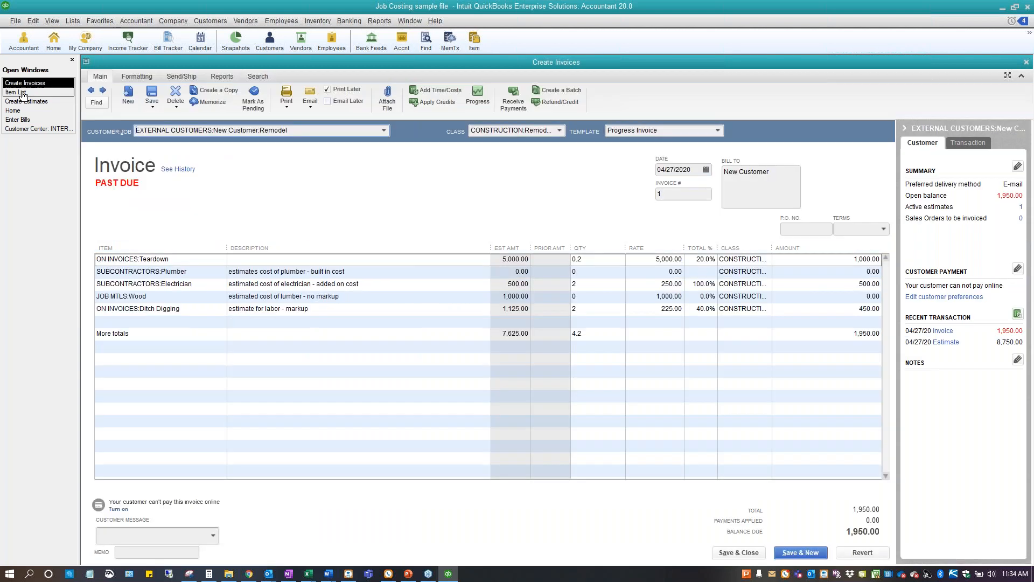
click(218, 333)
click(220, 334)
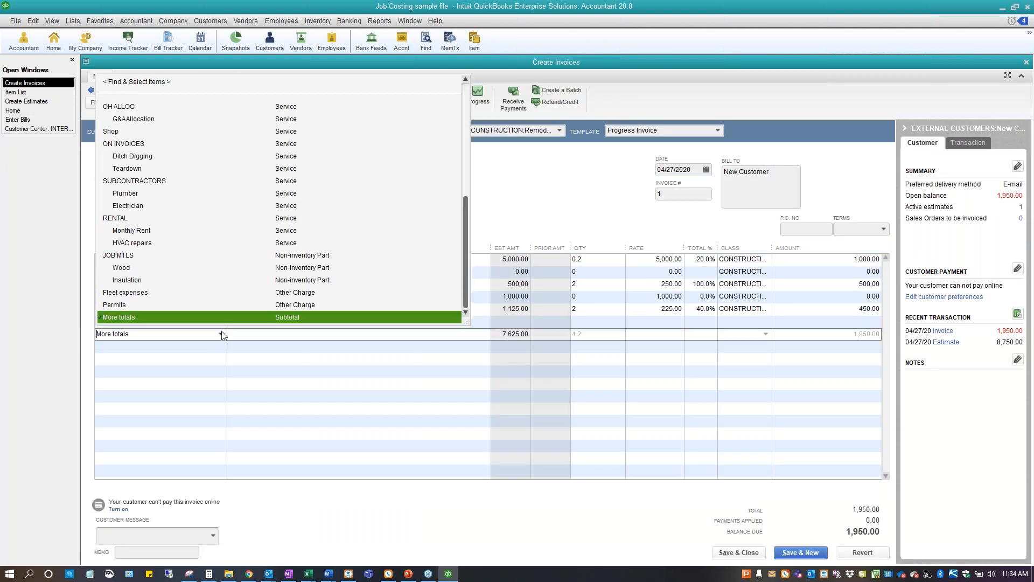
click(219, 336)
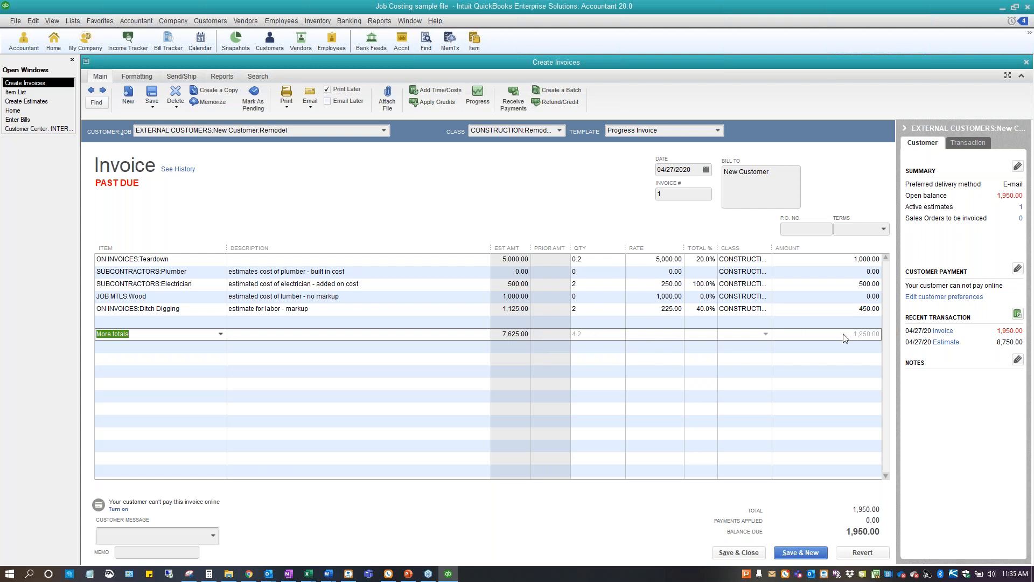
click(41, 102)
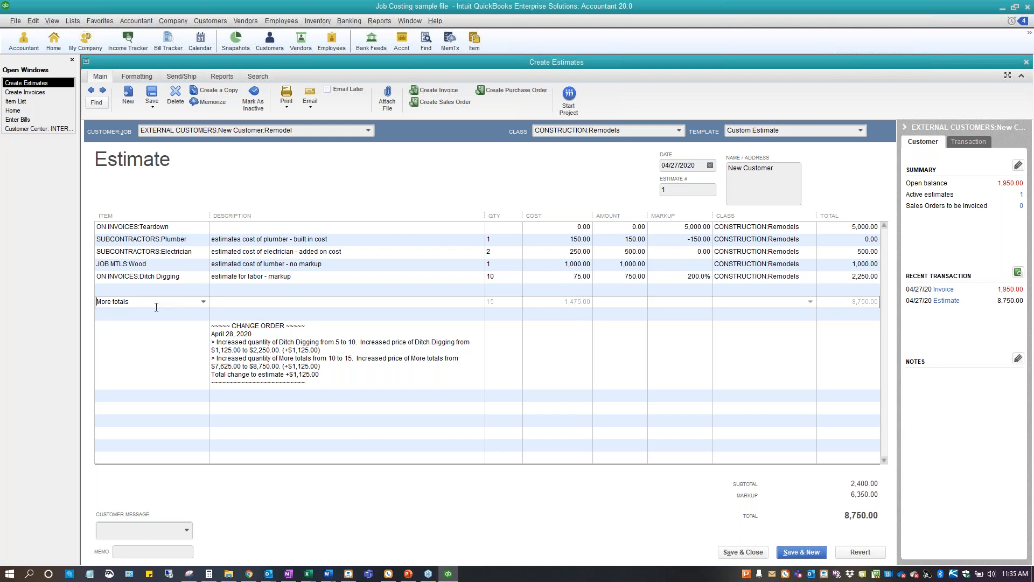
Remove the More totals line from the Remodel invoice, then save and close it, agreeing to record the changes
click(39, 93)
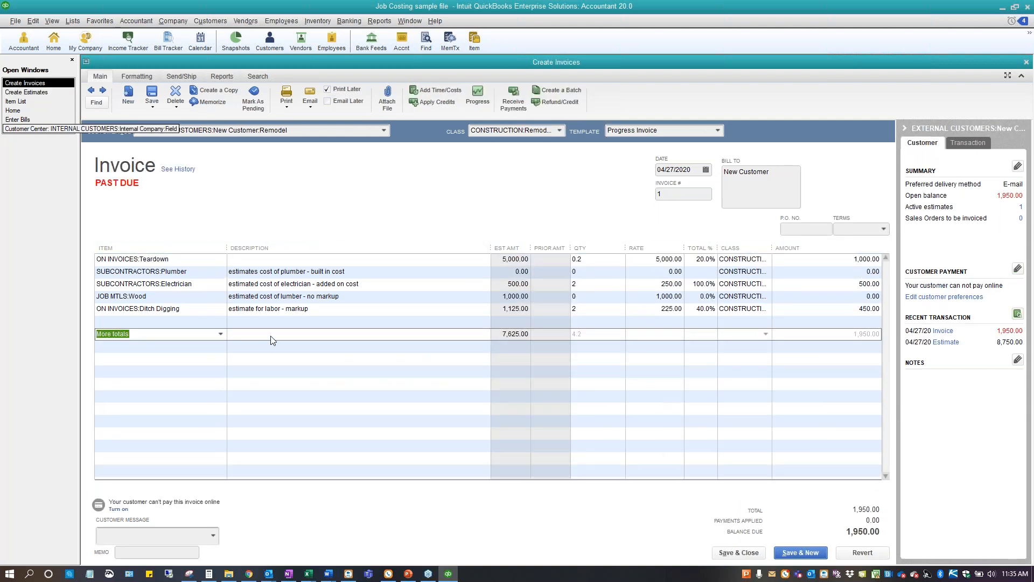
click(276, 336)
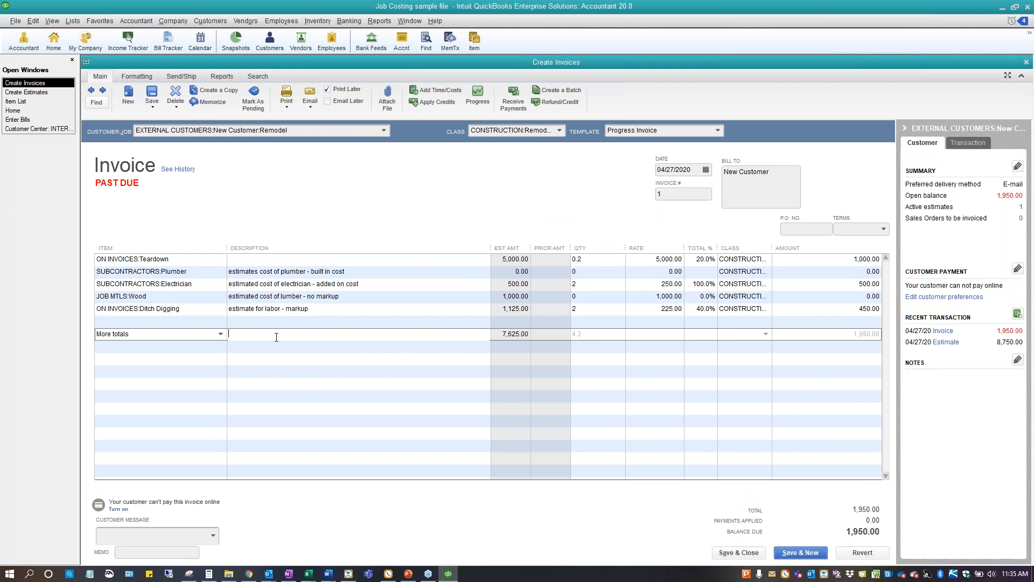
key(ctrl+Delete)
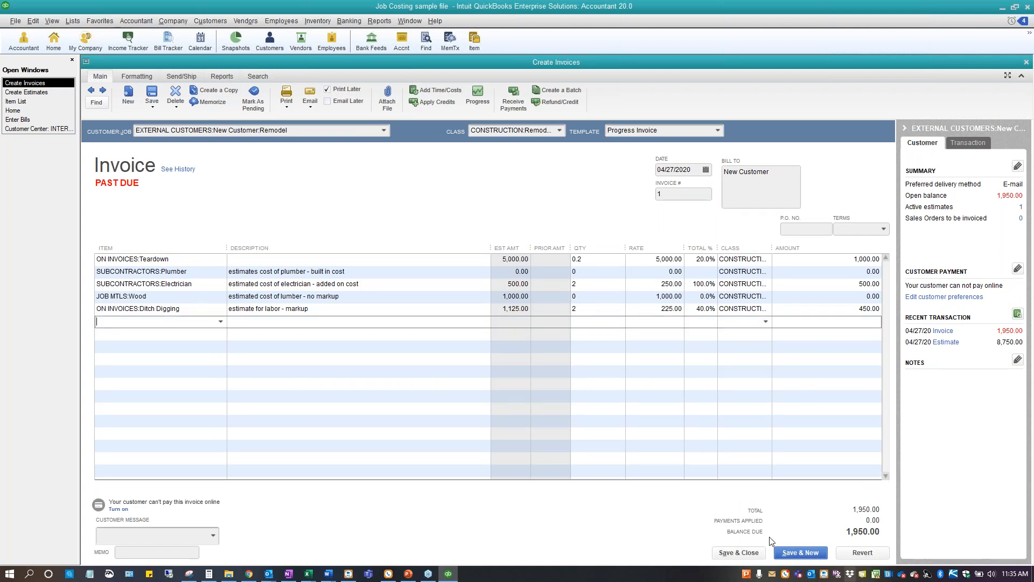
click(739, 553)
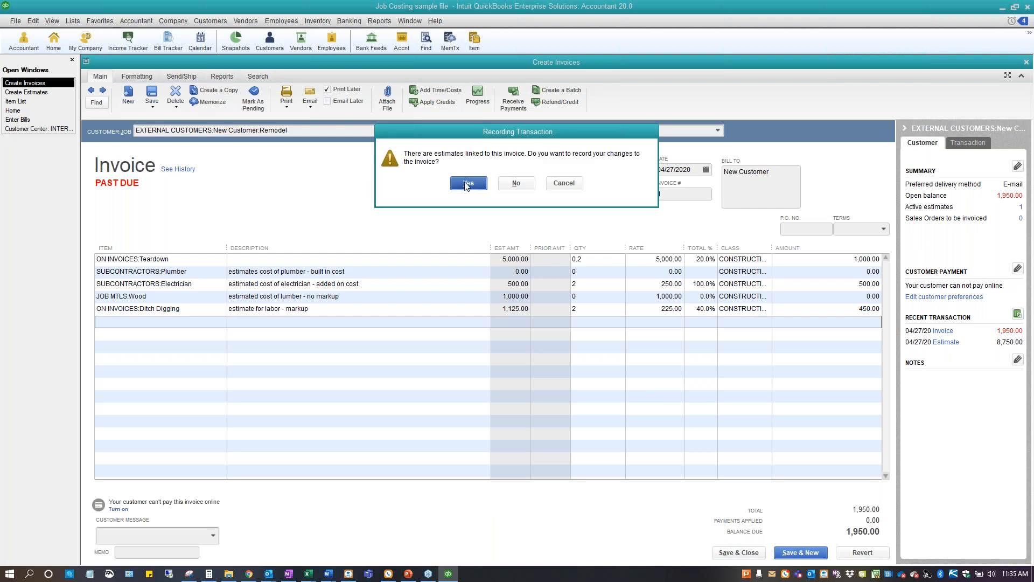
click(469, 185)
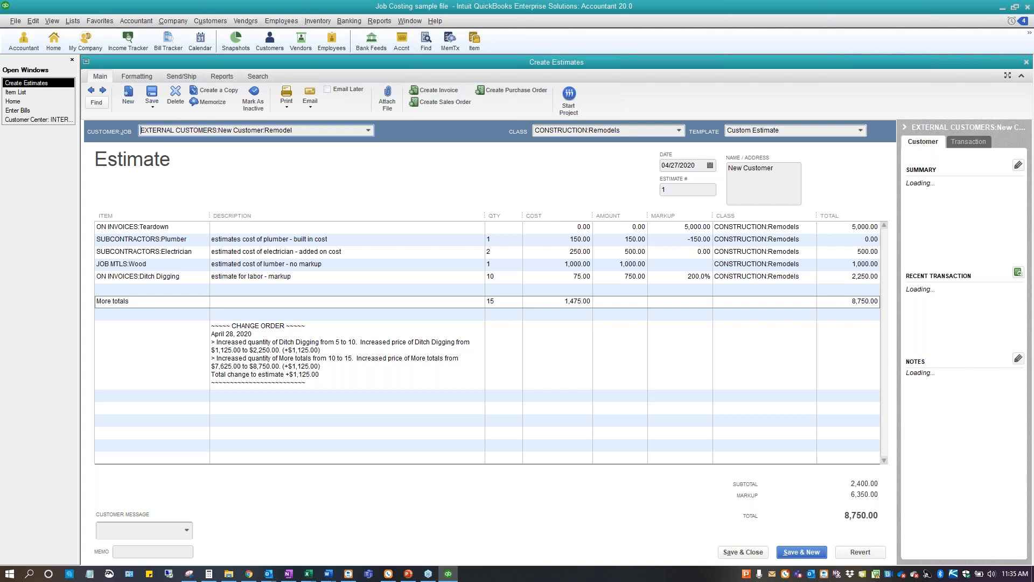
Run a QuickReport on the G&A Allocation item from the Item List and open the check behind its first entry
key(alt+Tab)
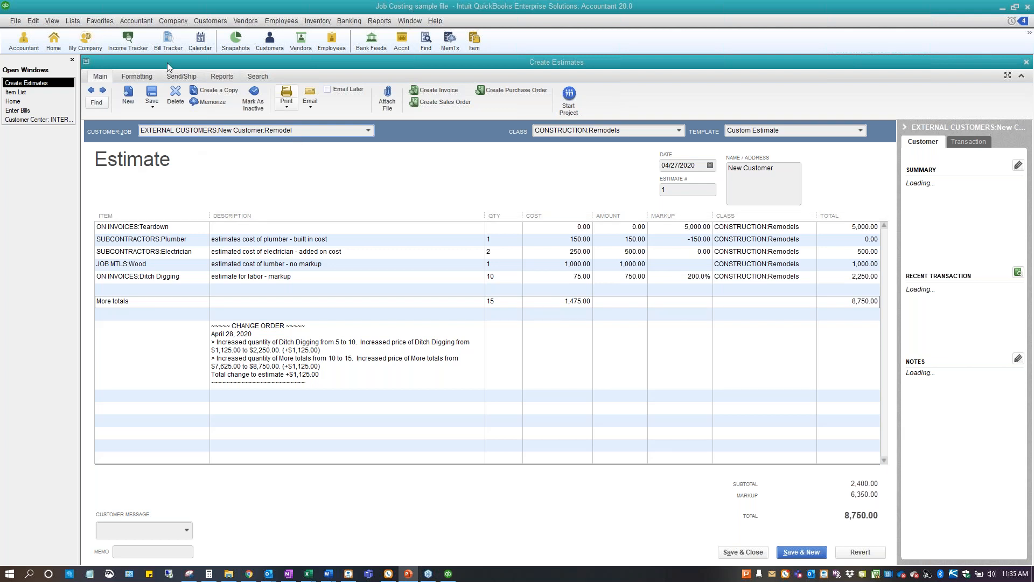
click(14, 93)
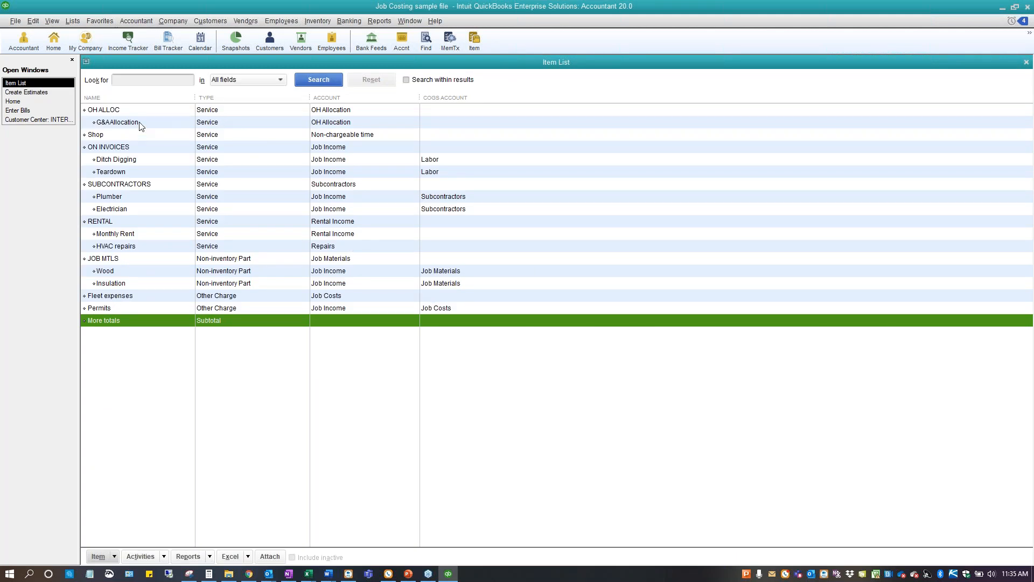
click(141, 124)
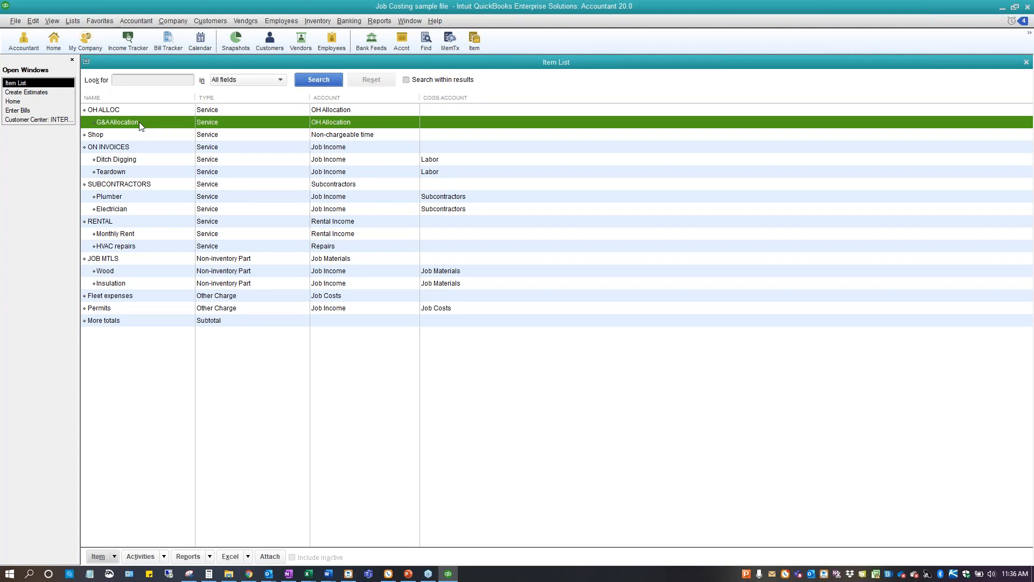
right_click(139, 122)
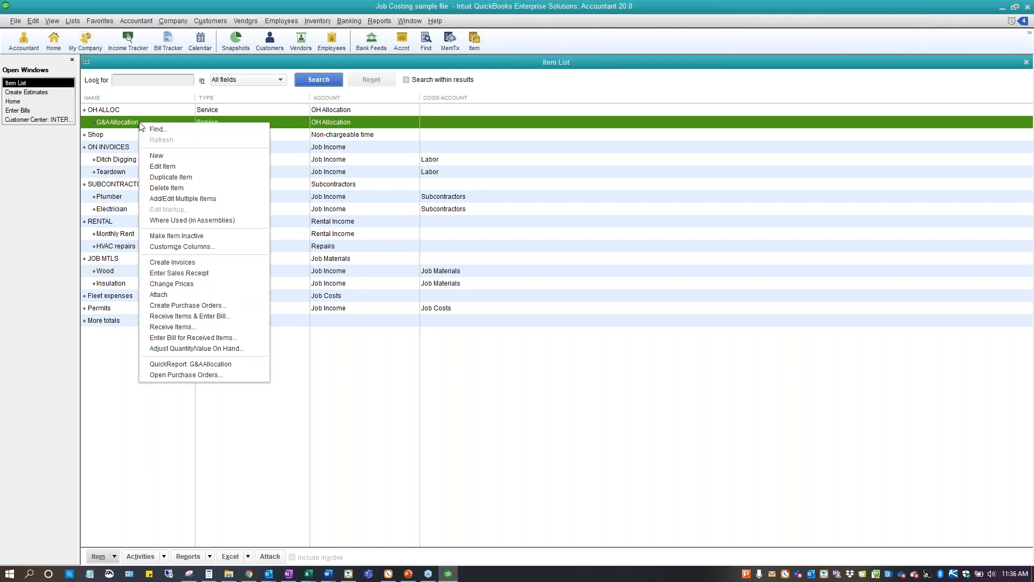
click(176, 364)
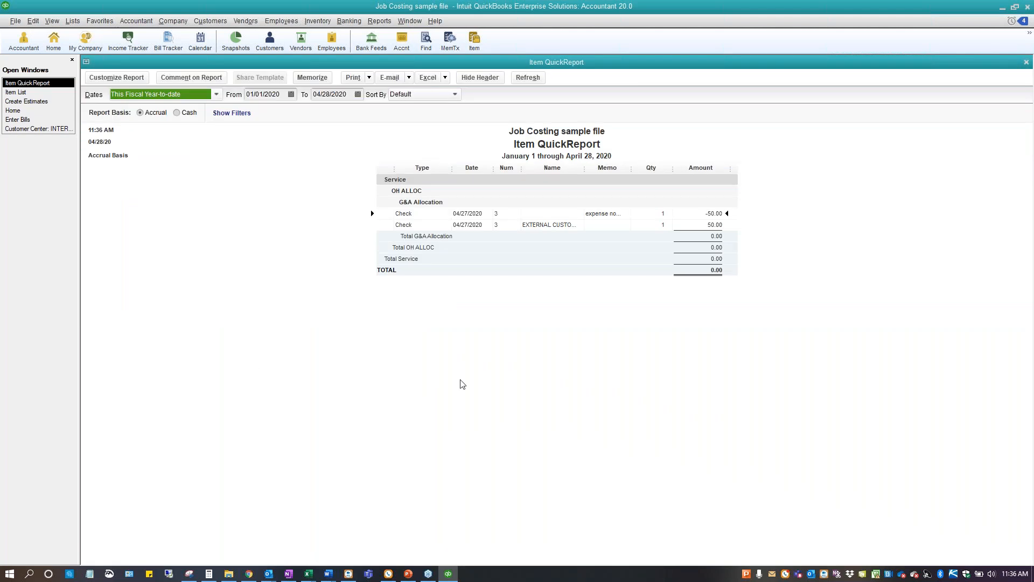
click(217, 94)
click(347, 343)
double_click(604, 215)
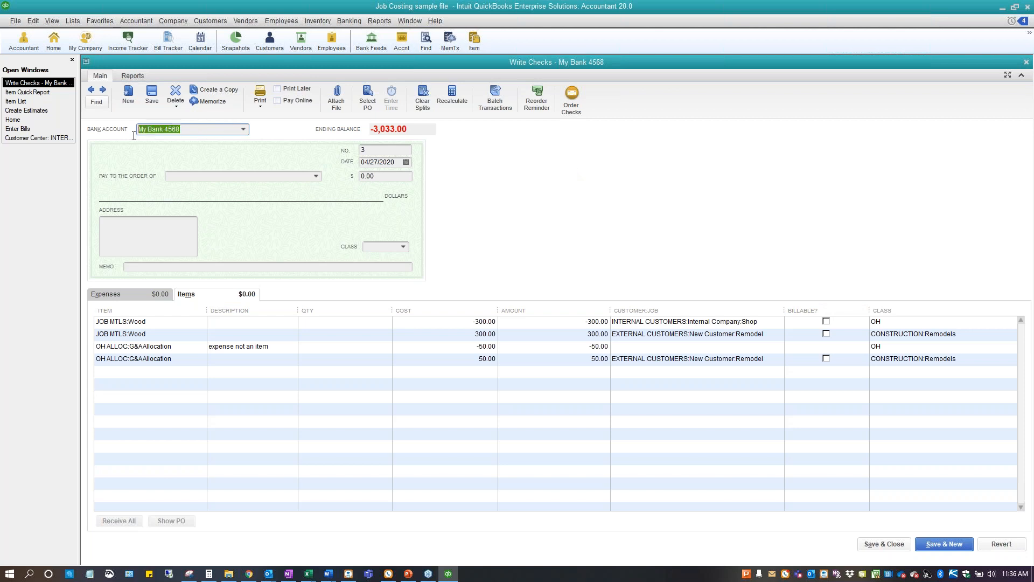
text(Zje)
key(Tab)
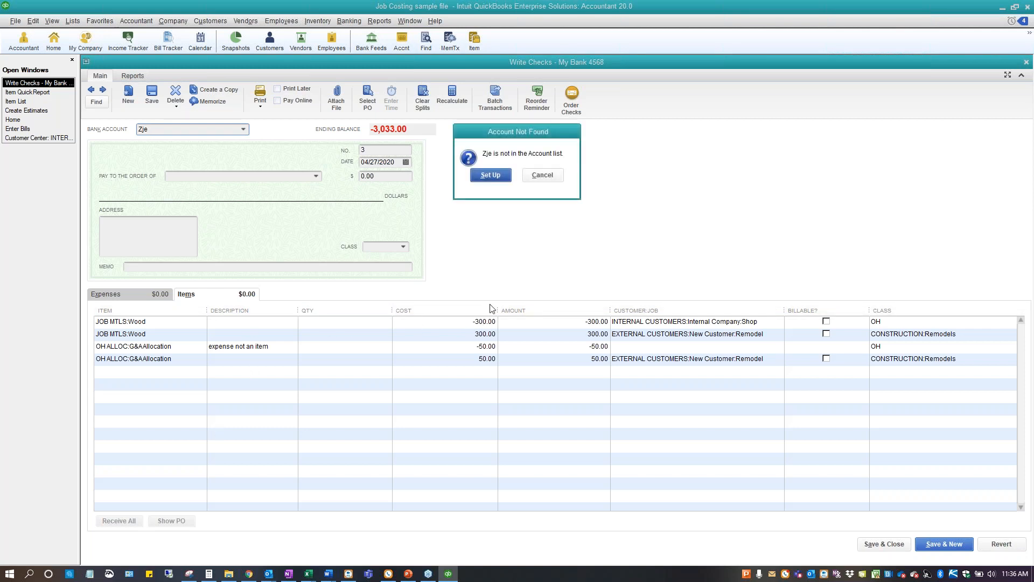
click(542, 176)
click(243, 129)
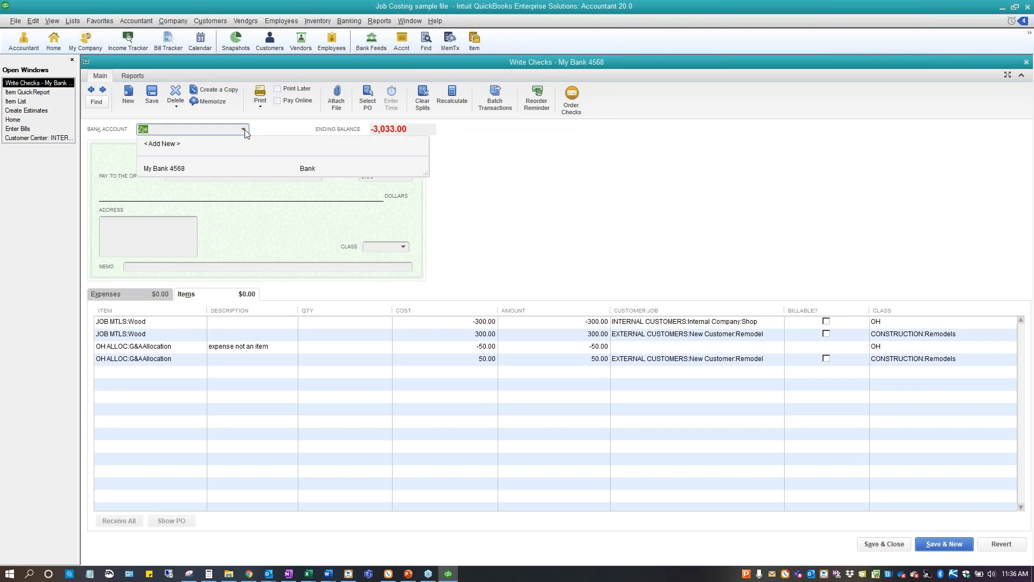
click(173, 168)
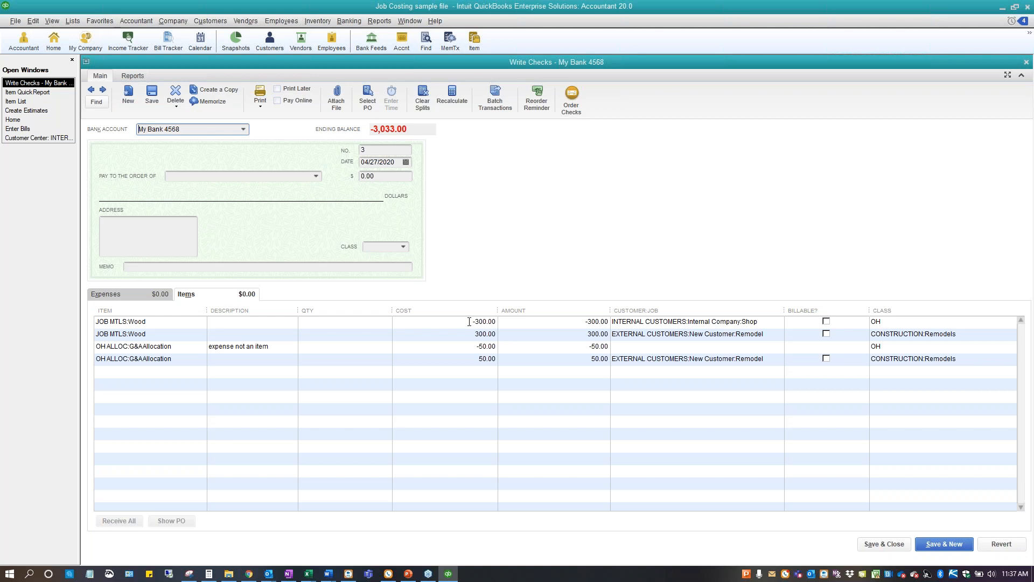
Review the customer jobs on the check's two Wood lines and the item chosen on its negative G&A Allocation line
click(758, 327)
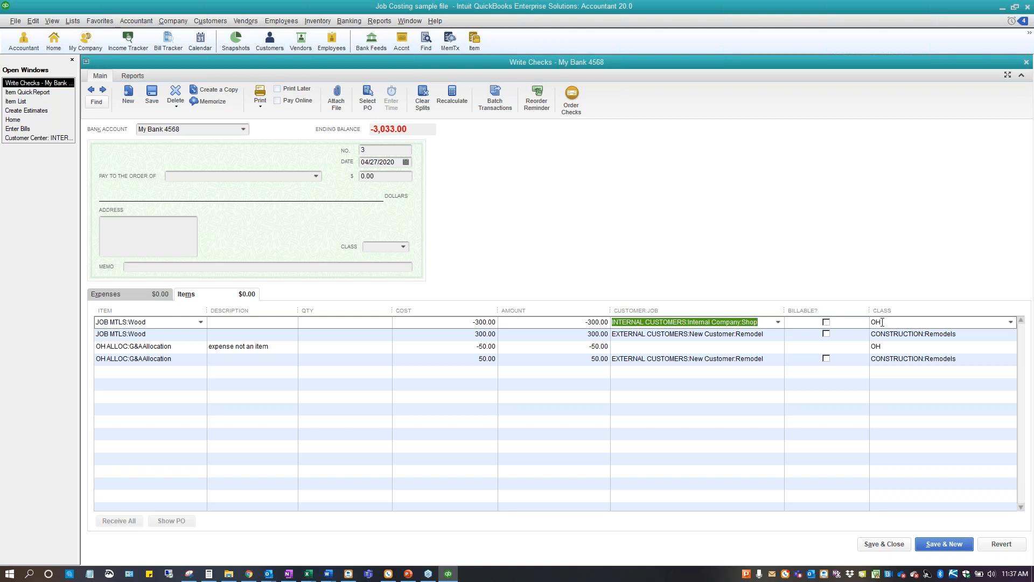
click(771, 334)
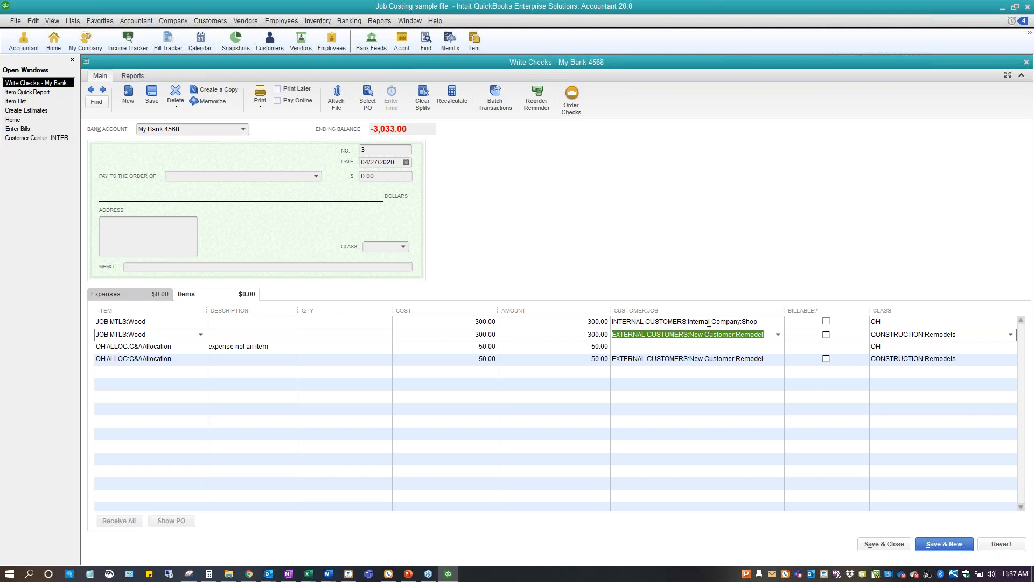
click(177, 347)
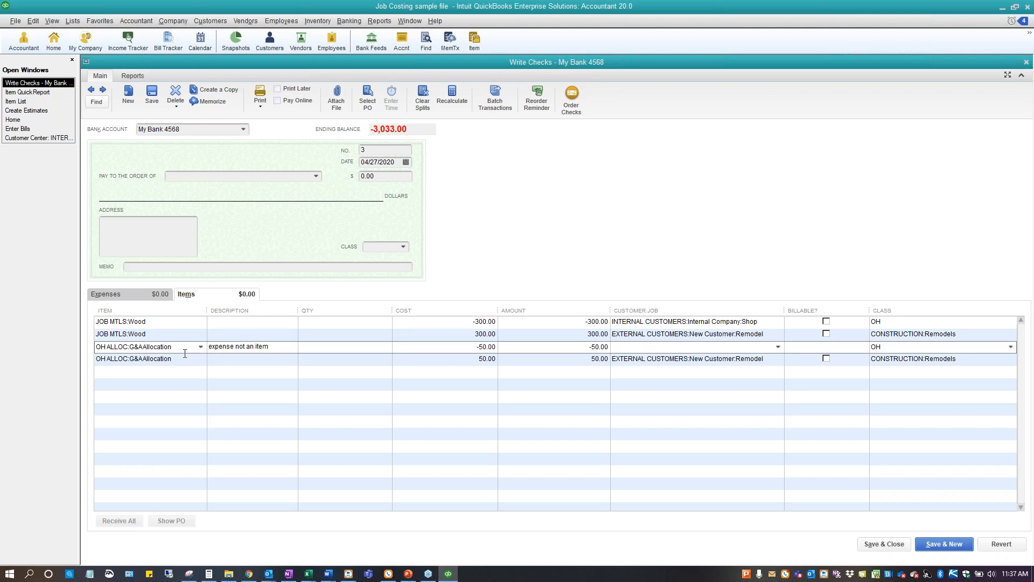
click(200, 347)
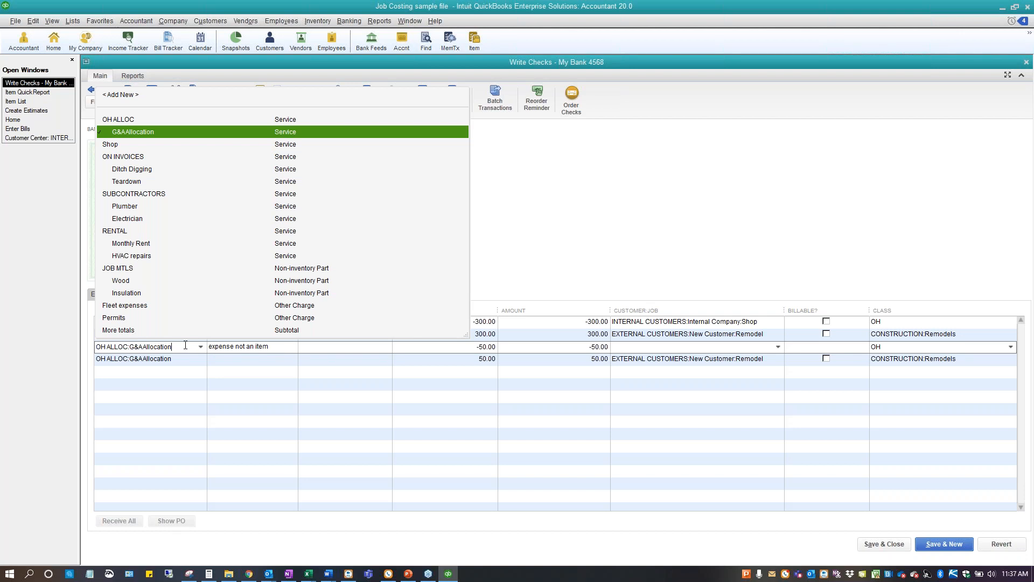
Create a Service item named Cost Allocation in the Item List, assigned to the Job Costs account
click(26, 102)
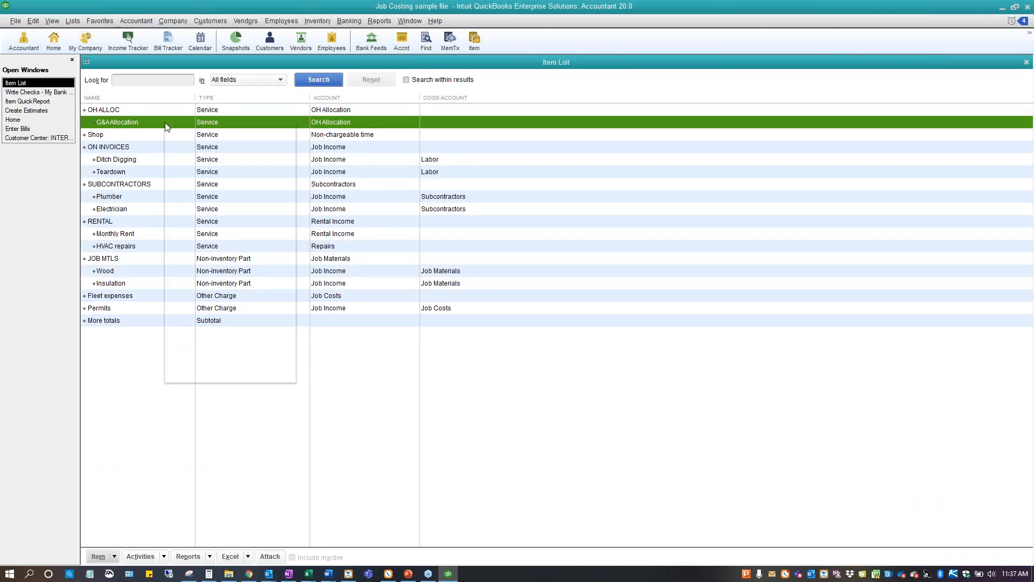
right_click(169, 126)
click(185, 161)
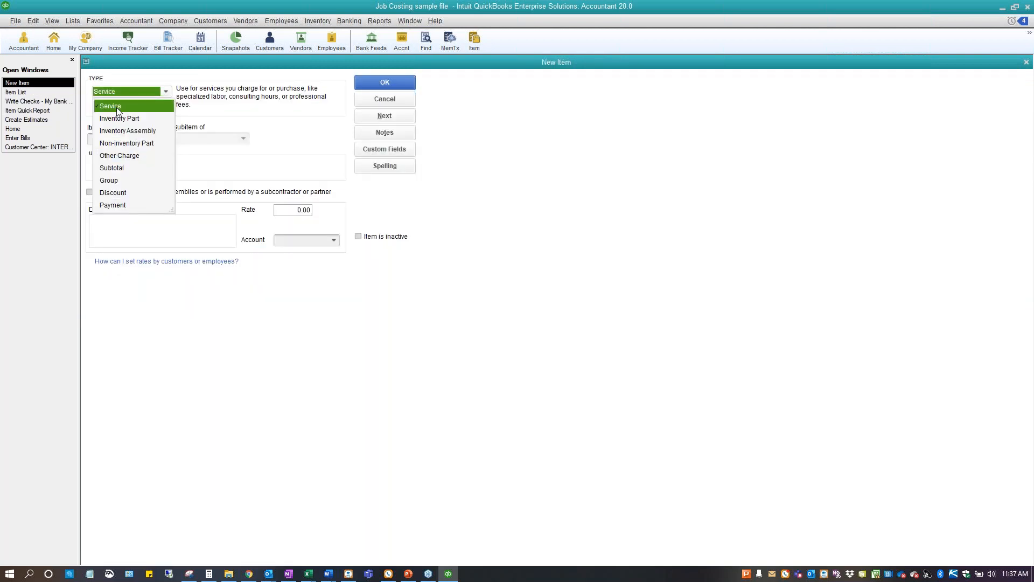
click(116, 106)
click(115, 138)
text(Cost Allocation)
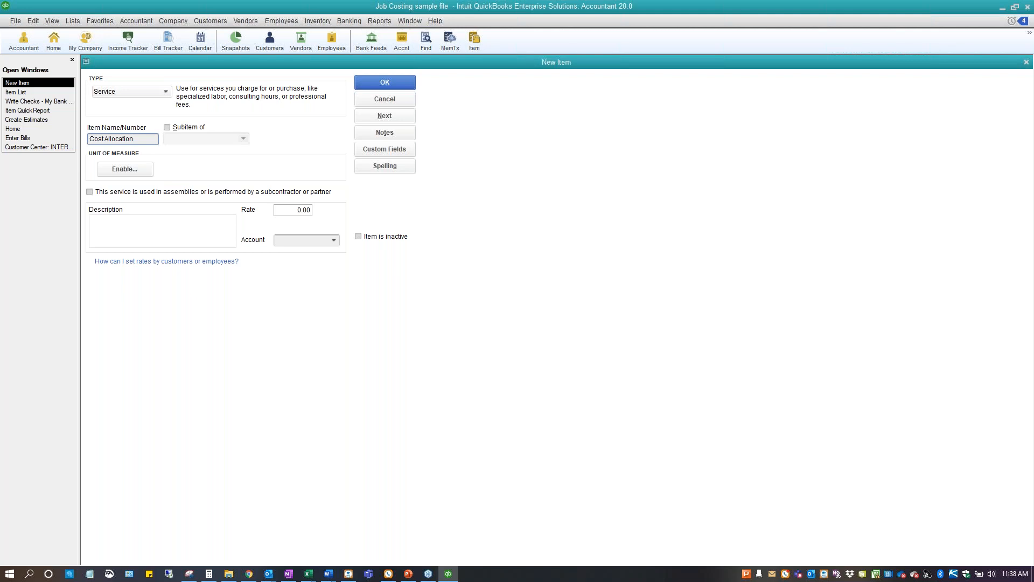
click(333, 241)
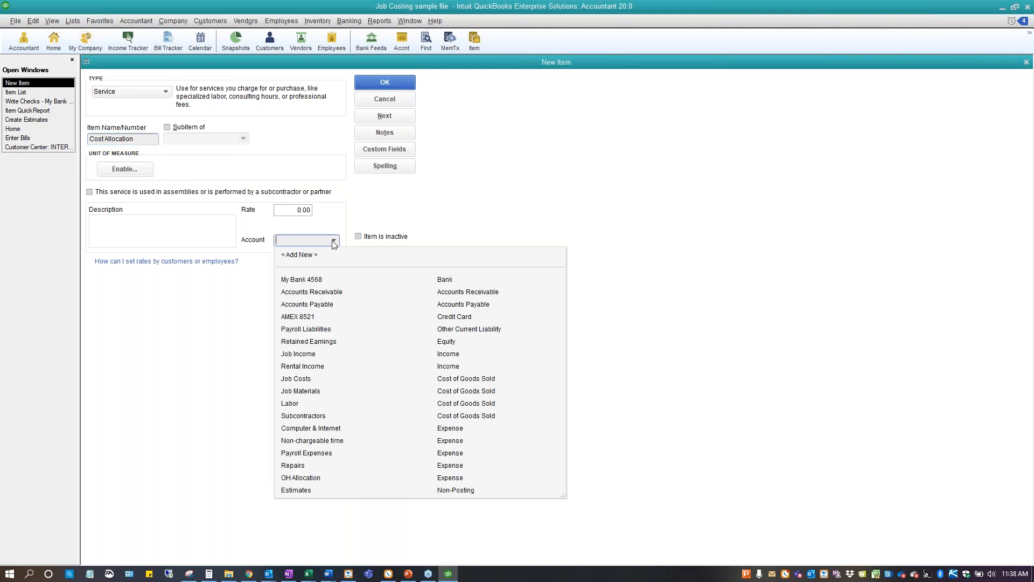
click(297, 380)
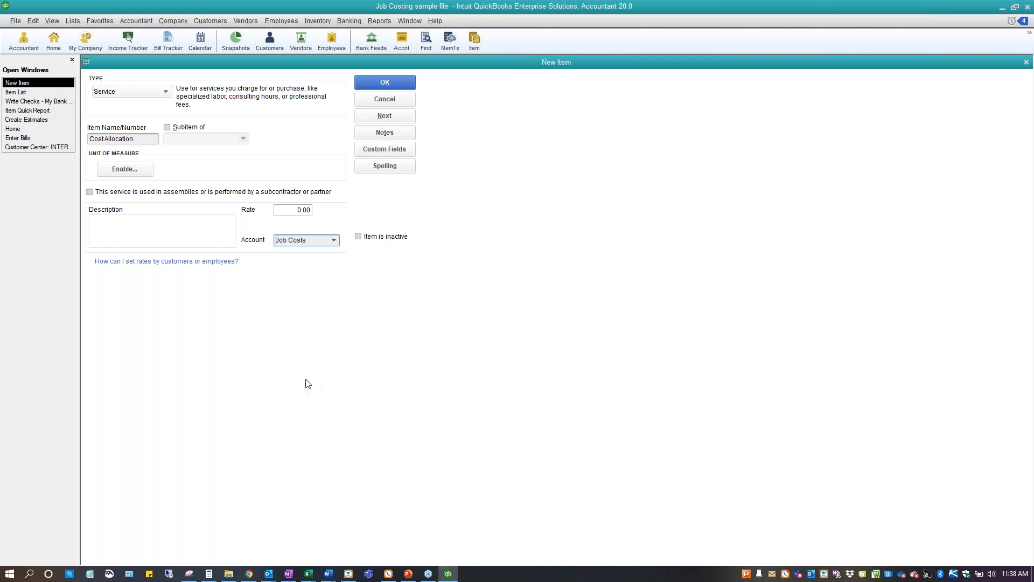
click(373, 82)
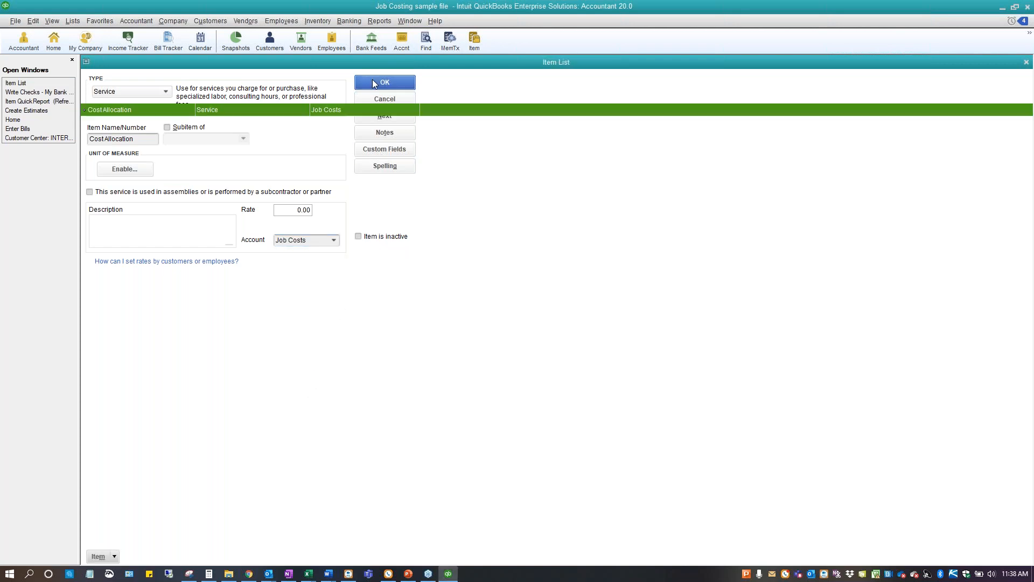
Return to the zero-amount check and replace the item on the positive G&A Allocation line with Cost Allocation
click(36, 92)
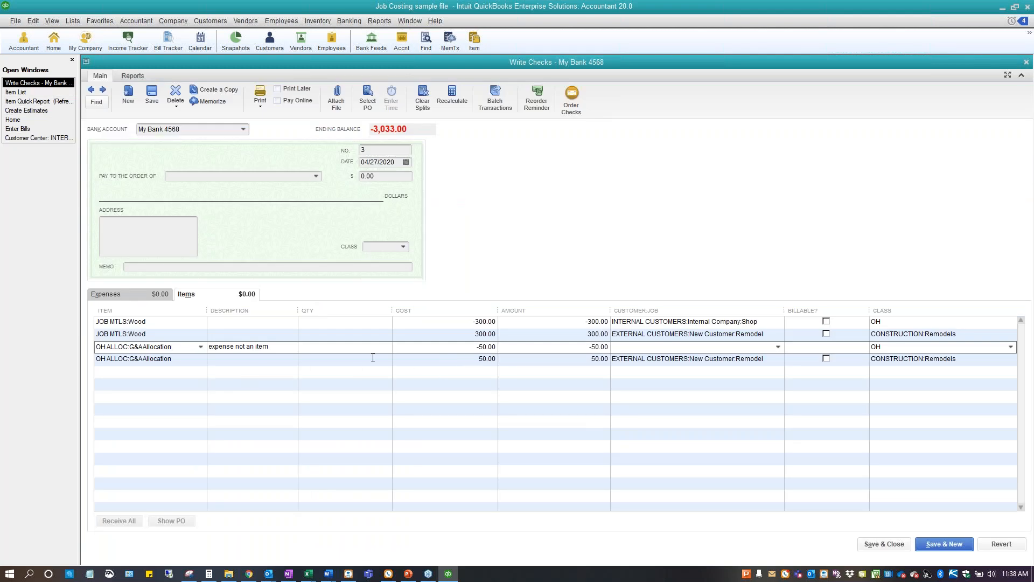
click(190, 359)
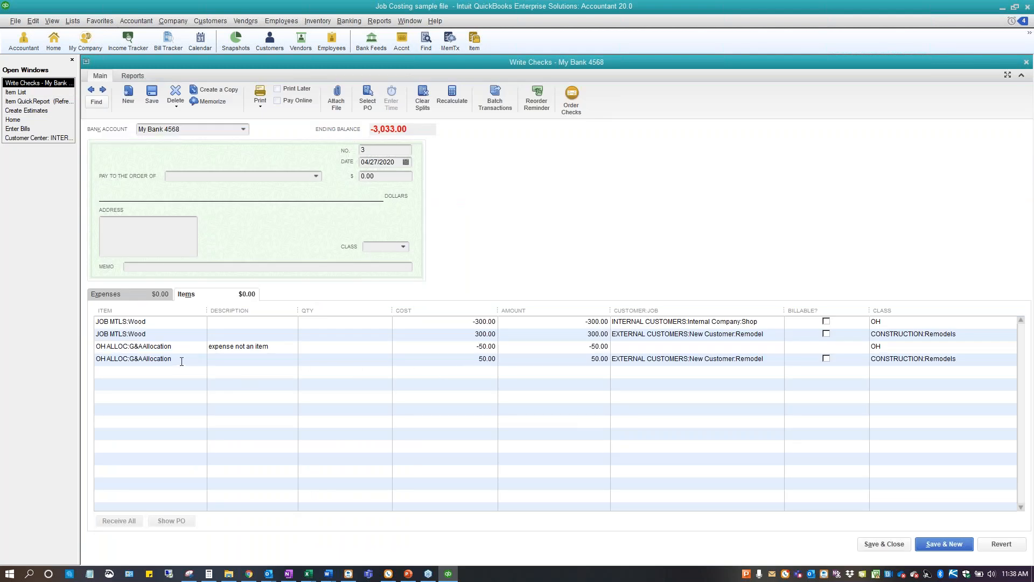
click(201, 359)
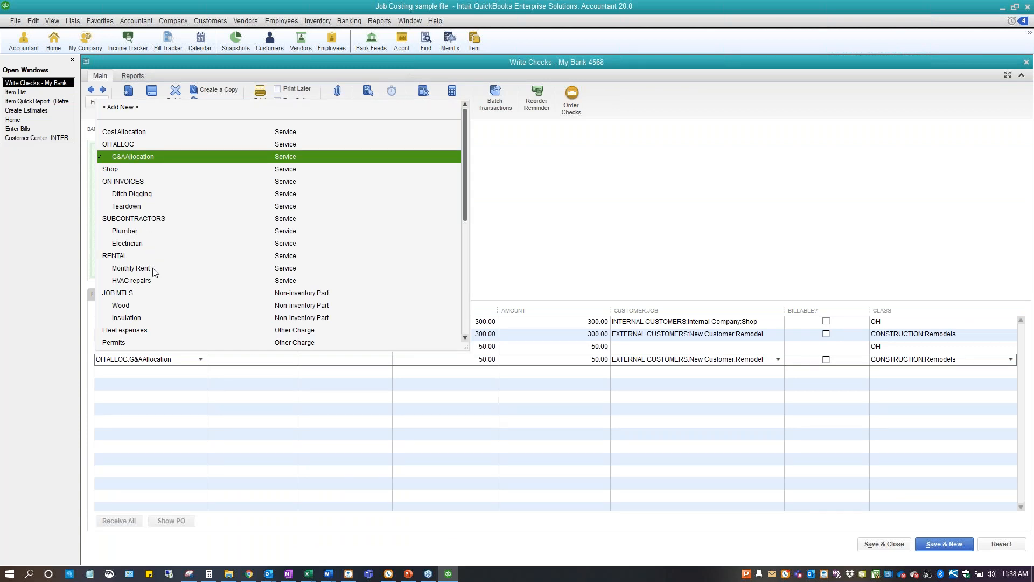
click(131, 132)
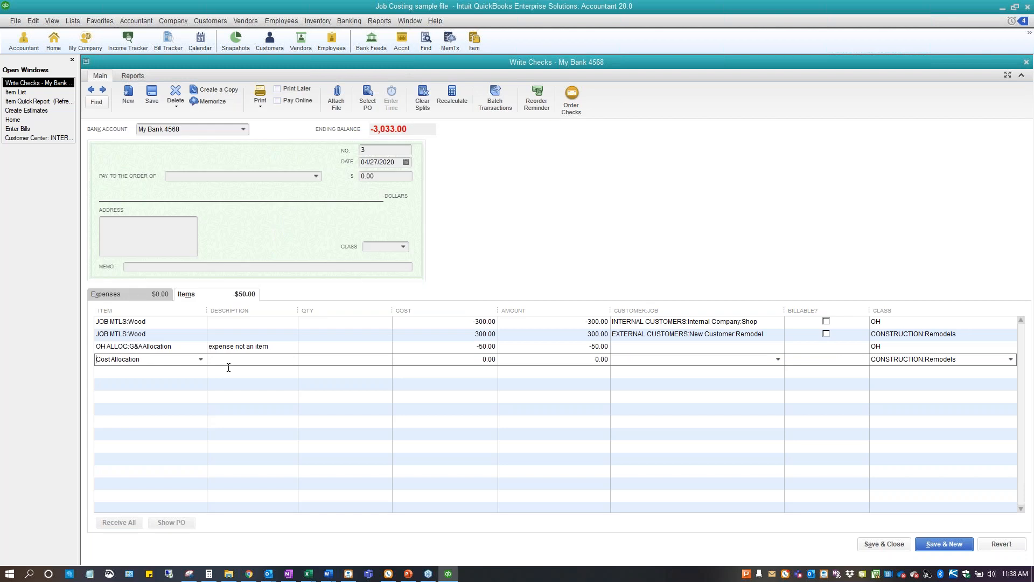
Set the Cost Allocation line's cost to 50, assign it to the Remodel job, and save the check, agreeing to record the changes
click(463, 360)
text(50)
key(Tab)
key(Tab)
text(Rem)
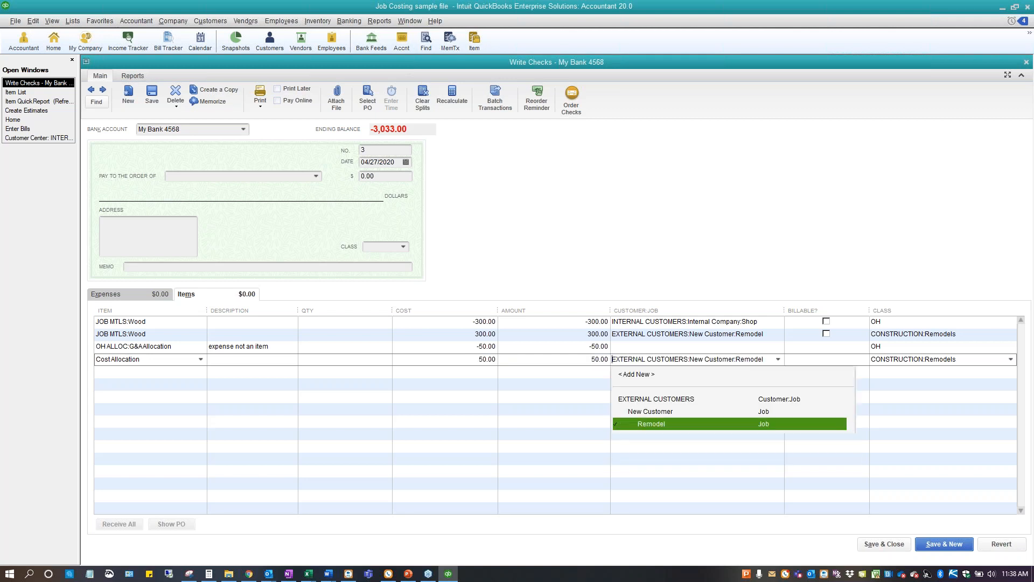
key(Tab)
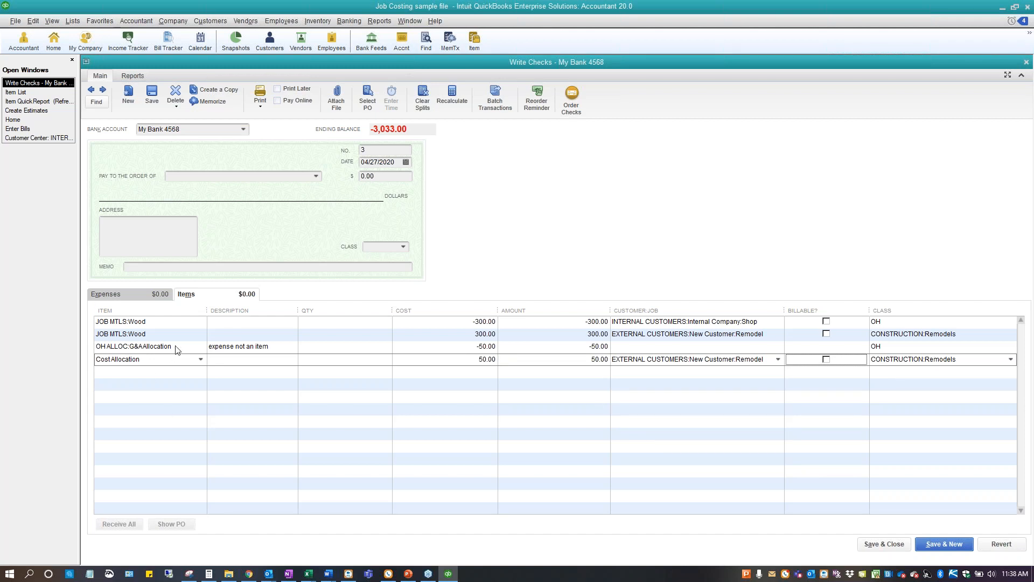
click(153, 95)
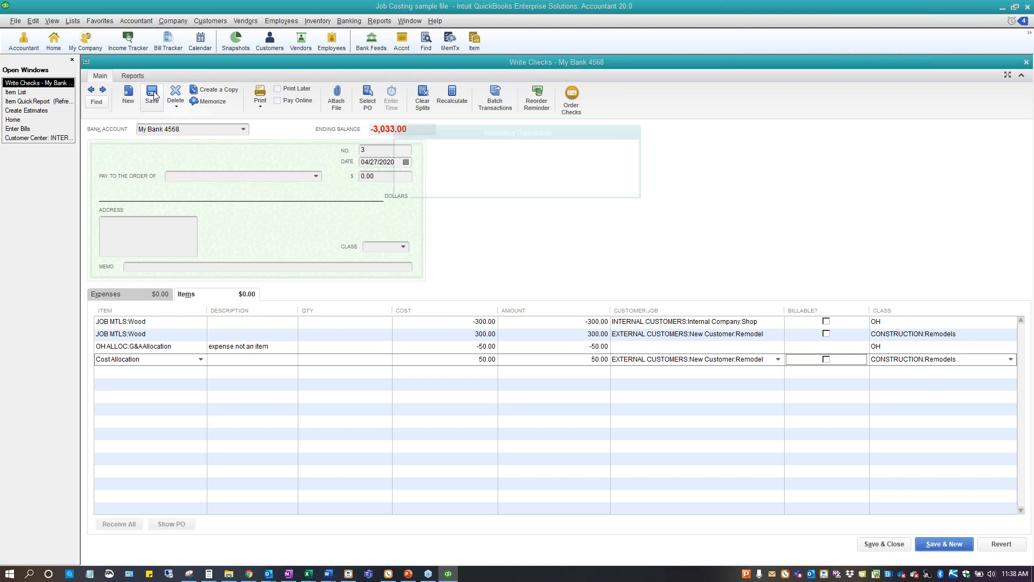
click(479, 178)
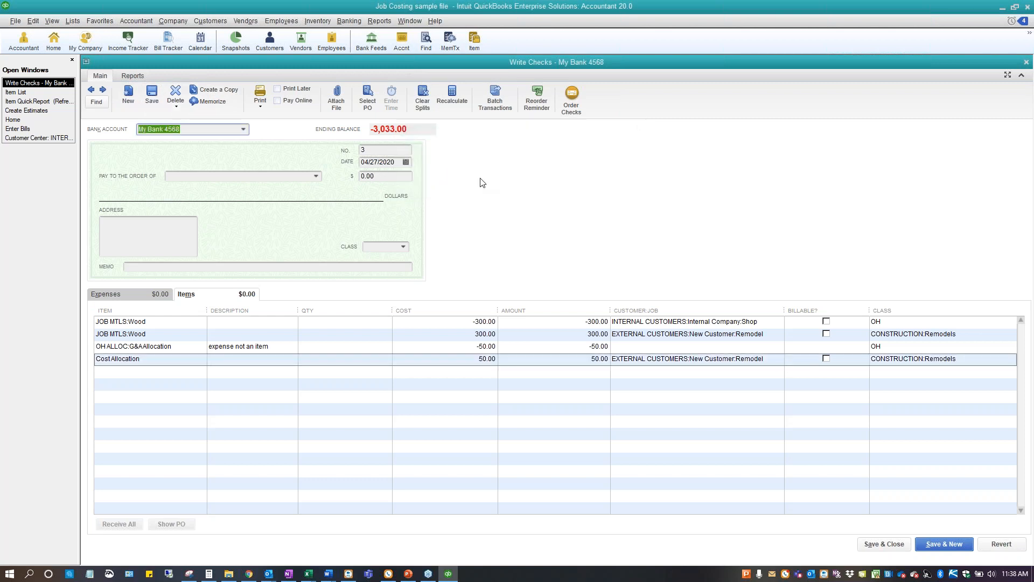
Run the company's Profit & Loss report to examine the job costs and the overhead allocation
click(379, 21)
mouse_move(435, 148)
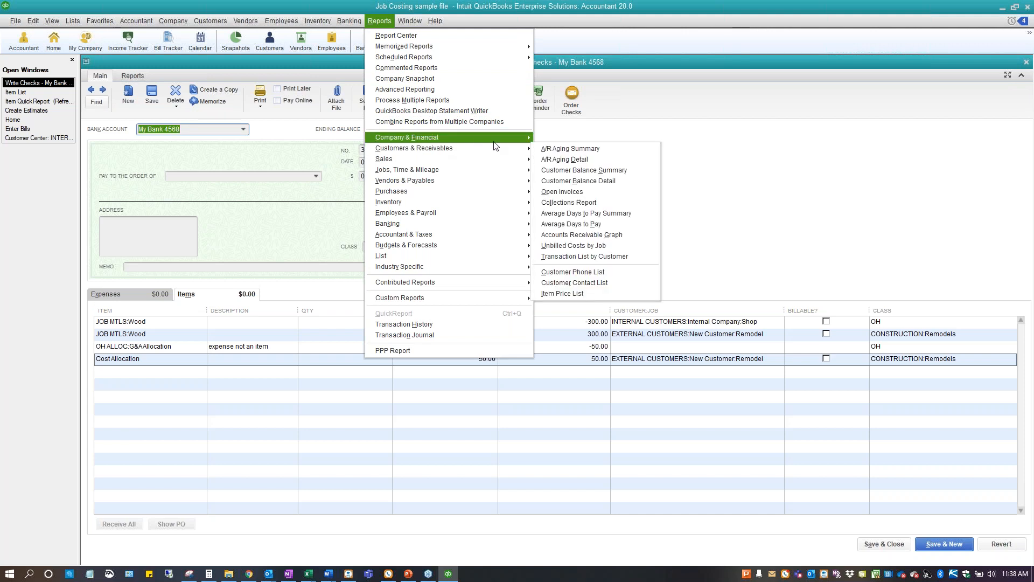
mouse_move(494, 139)
click(572, 138)
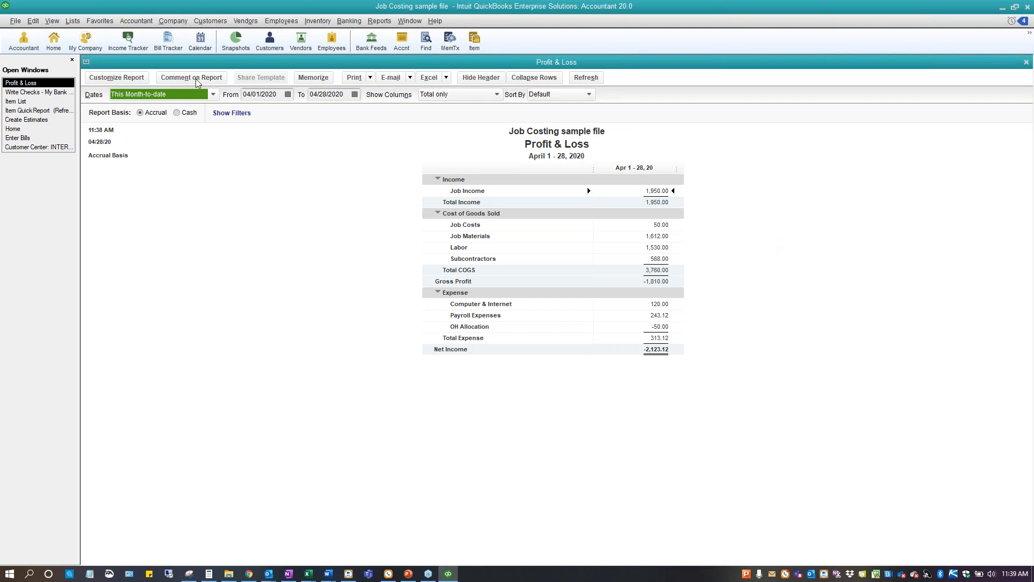
Look at the open vendor bill for Insulation, and run the memorized Remodel vs Est report from the Demo group
click(16, 139)
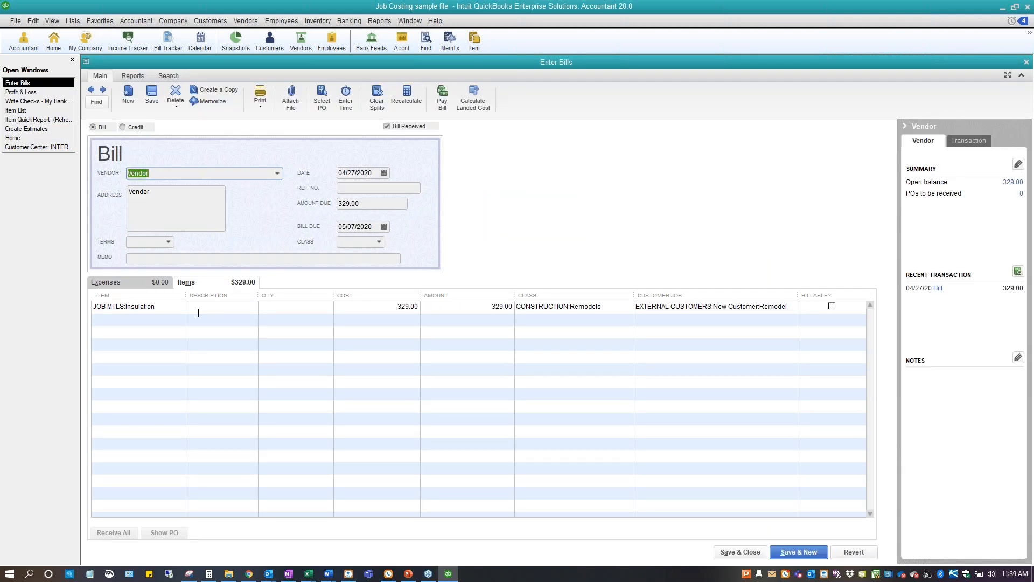
click(380, 21)
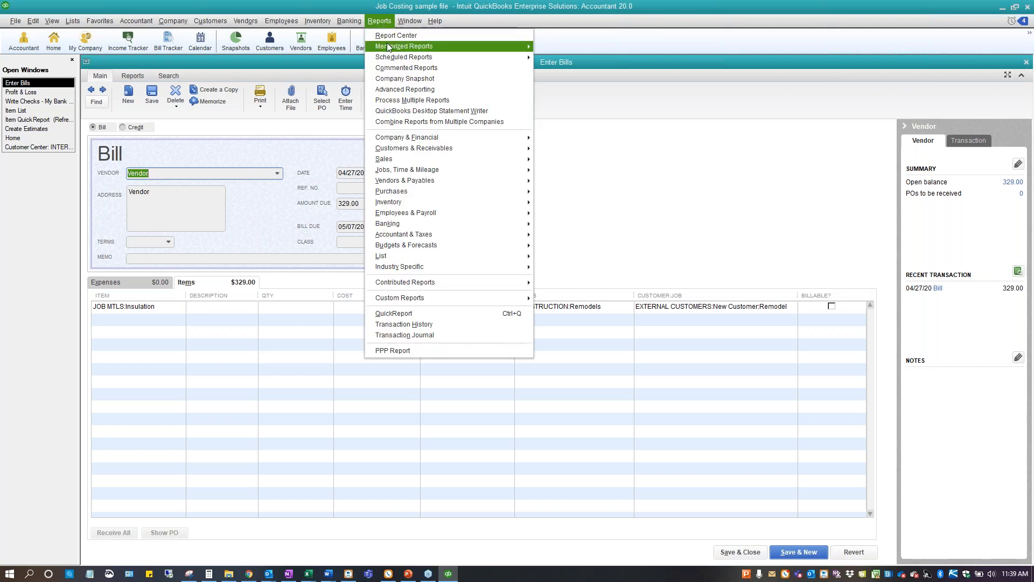
mouse_move(431, 46)
mouse_move(577, 62)
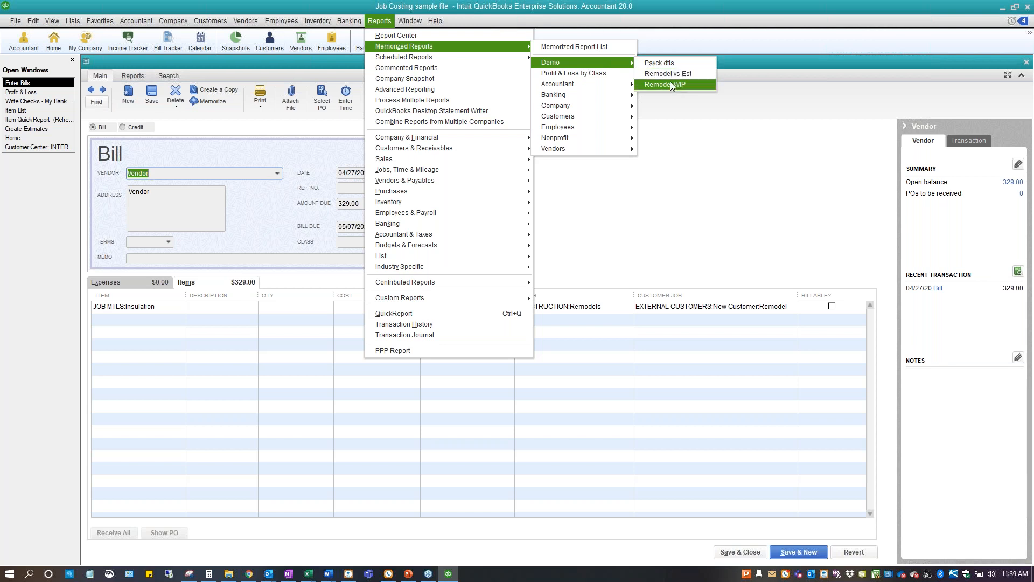
click(670, 76)
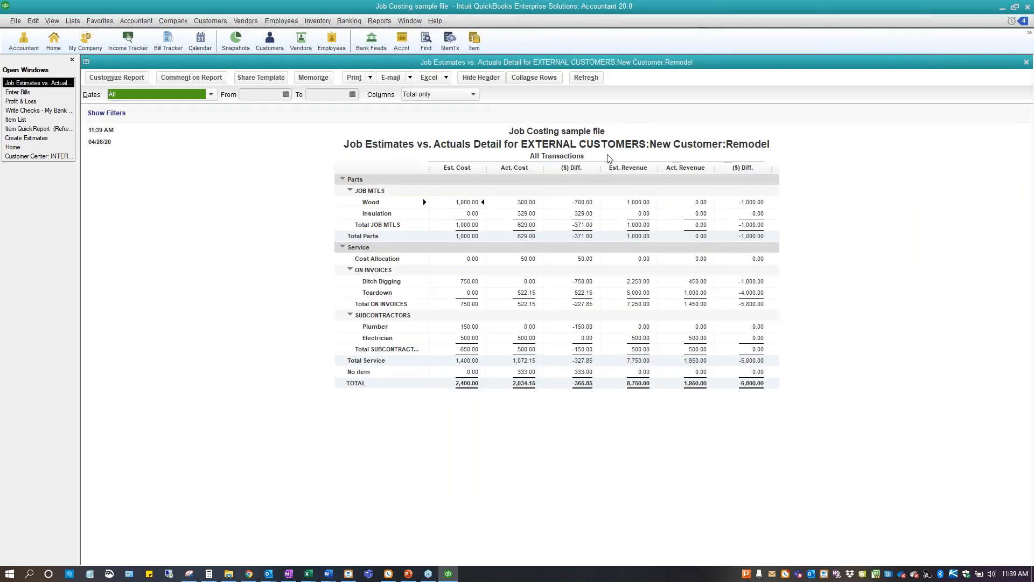
click(380, 21)
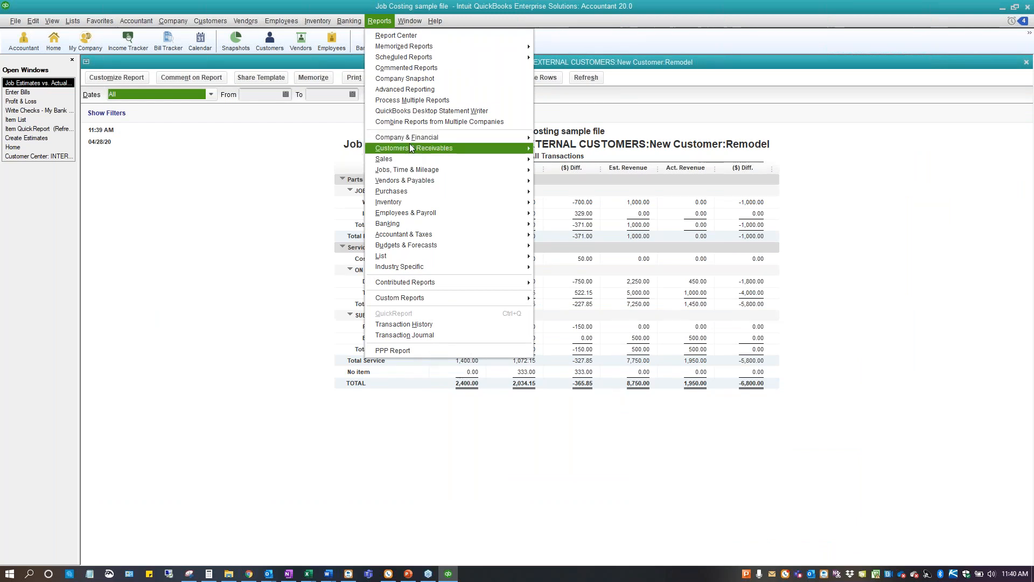
mouse_move(419, 169)
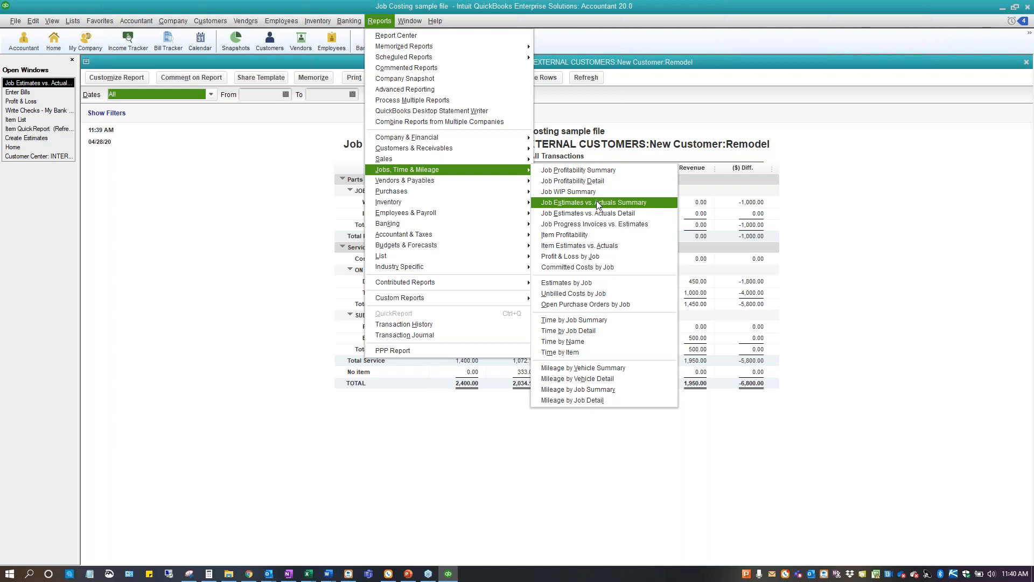
click(849, 231)
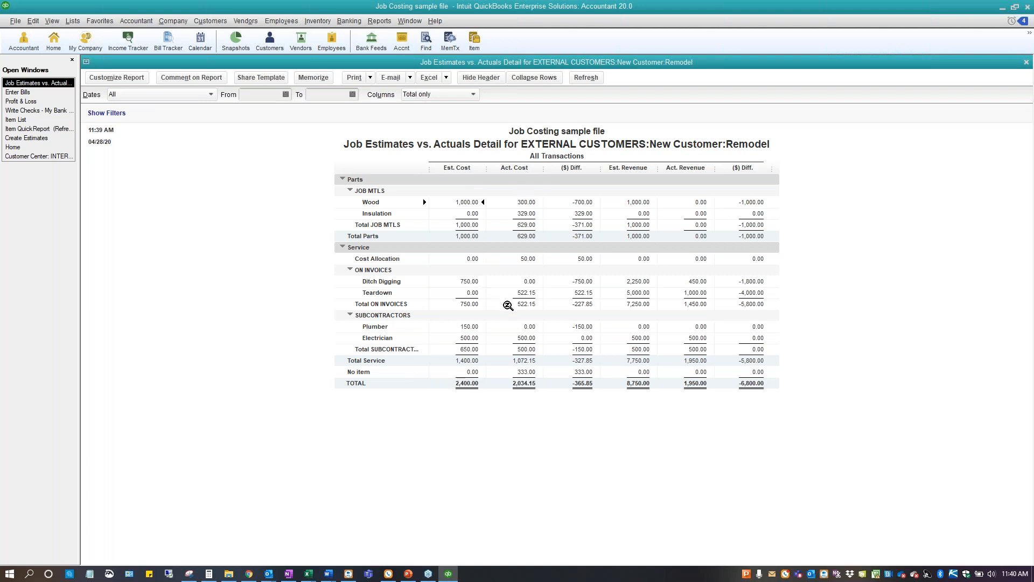
Customize the job estimates vs. actuals report to include a % Difference column for costs
click(116, 77)
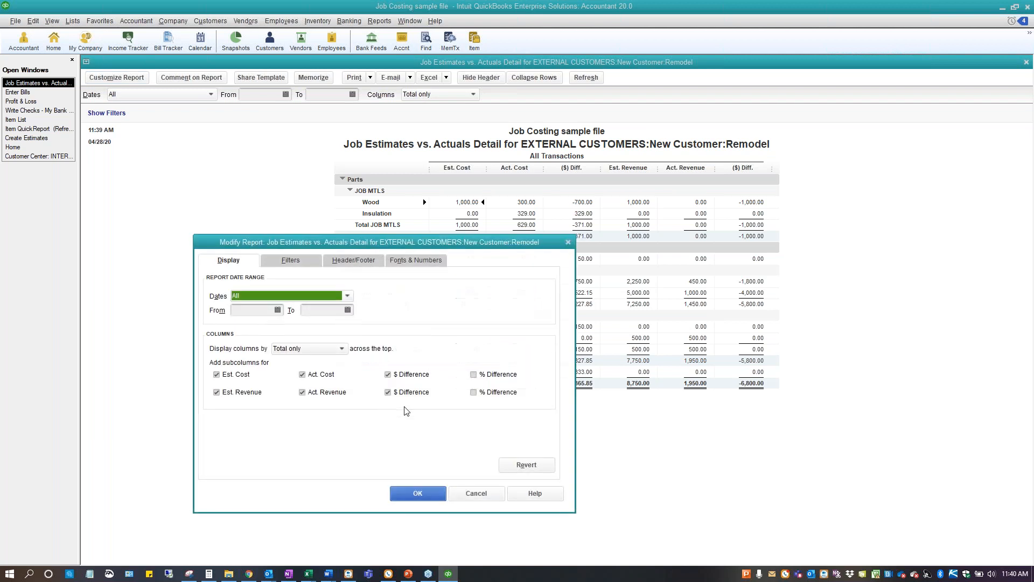
click(474, 375)
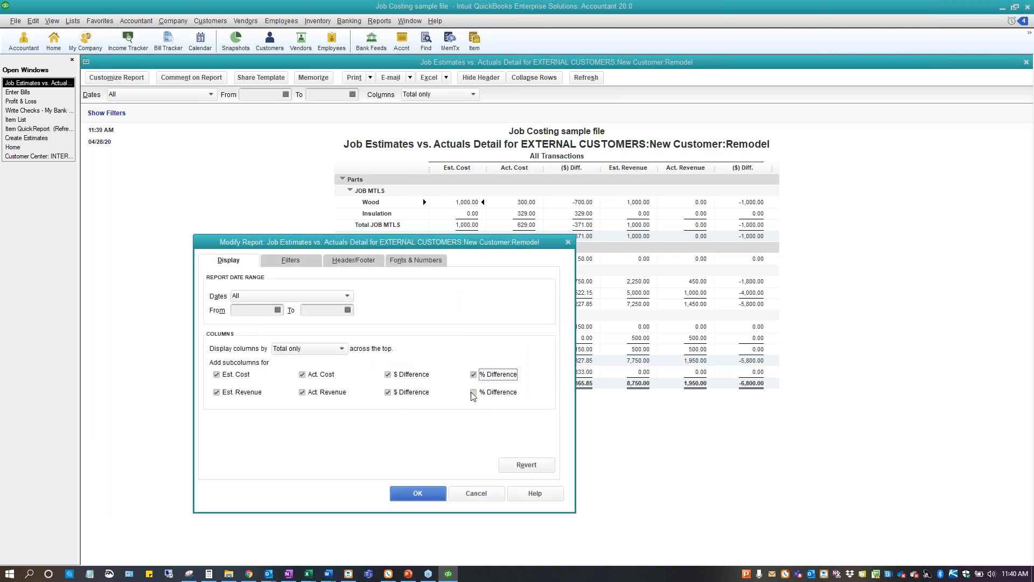
click(434, 496)
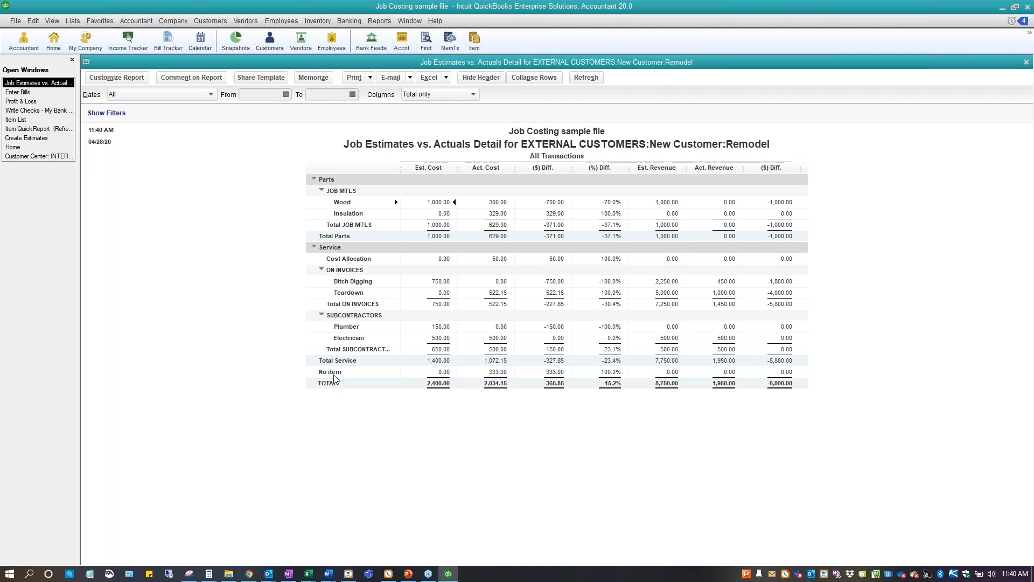
Drill into the No item actual cost to the Lumber Yard check, review its expense account and customer job, and return to the report
click(497, 372)
double_click(498, 371)
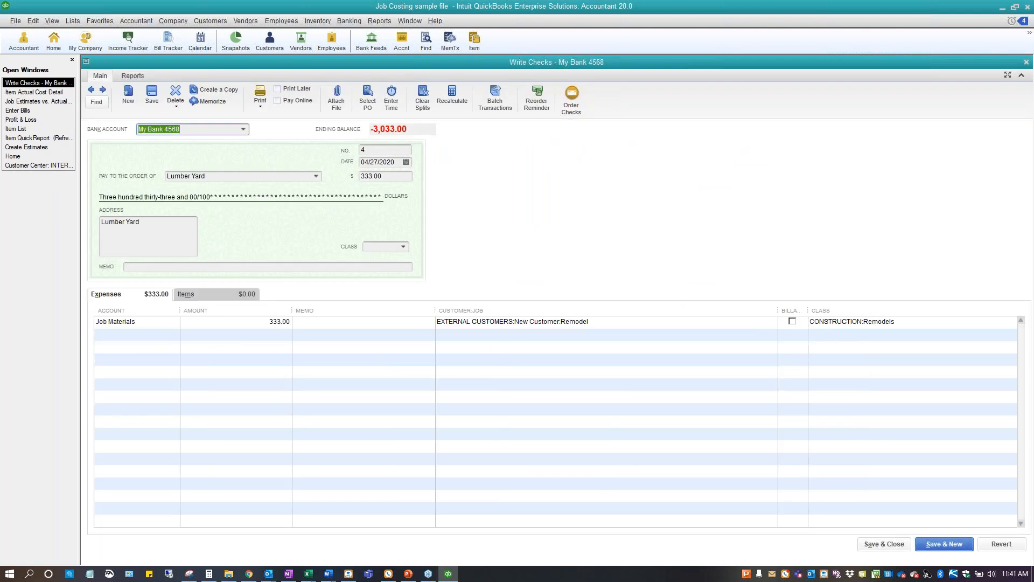
click(127, 321)
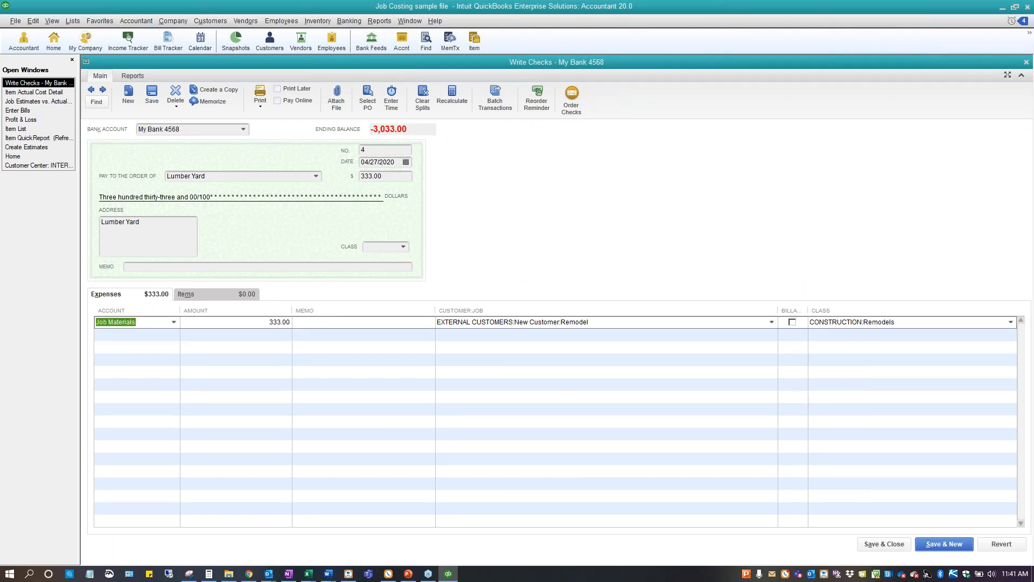
click(648, 323)
key(alt+a)
key(Escape)
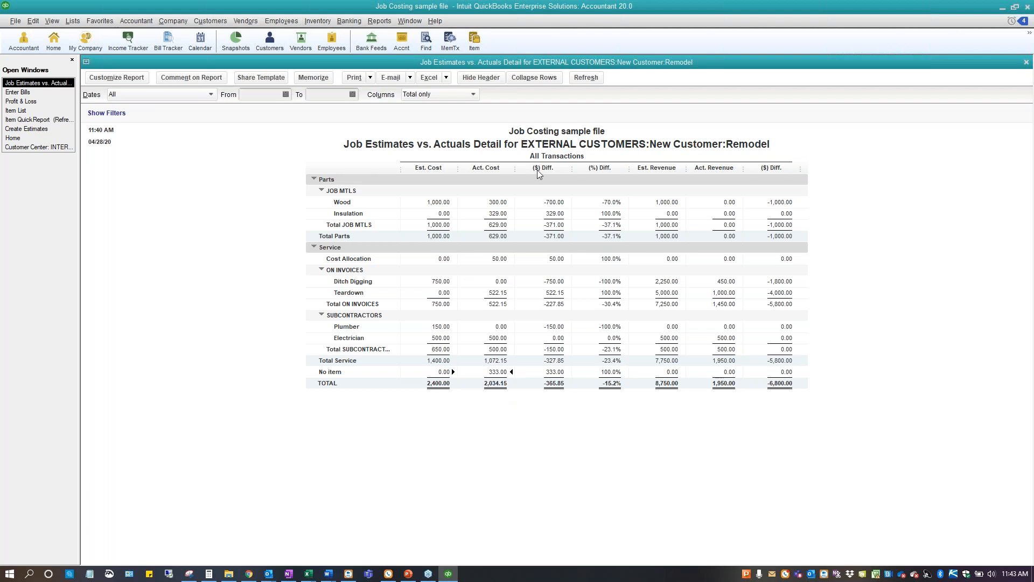
Run the memorized Payck dtls report from the Demo group to examine how the paycheck is split by job, item and class
click(378, 21)
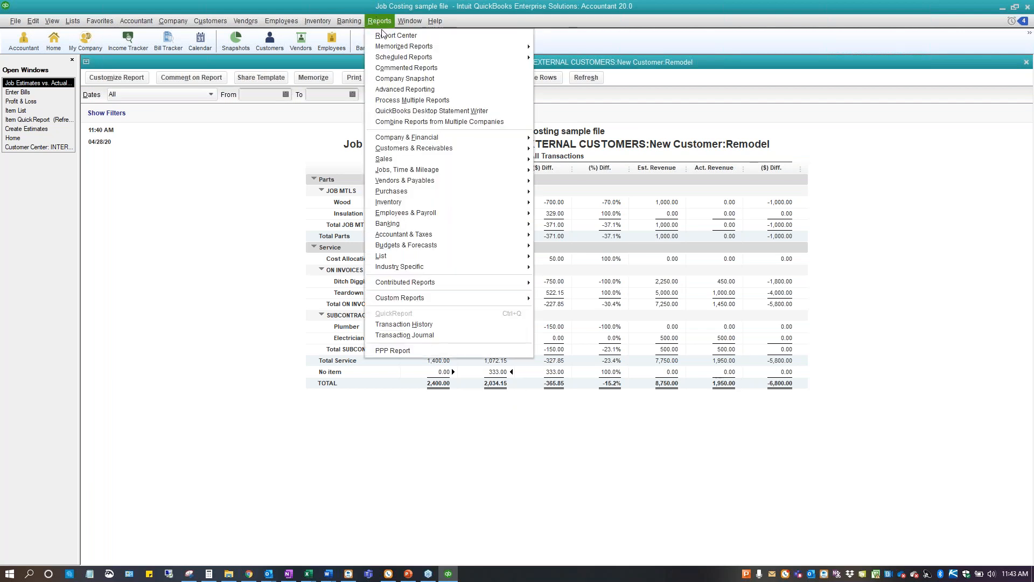
mouse_move(441, 46)
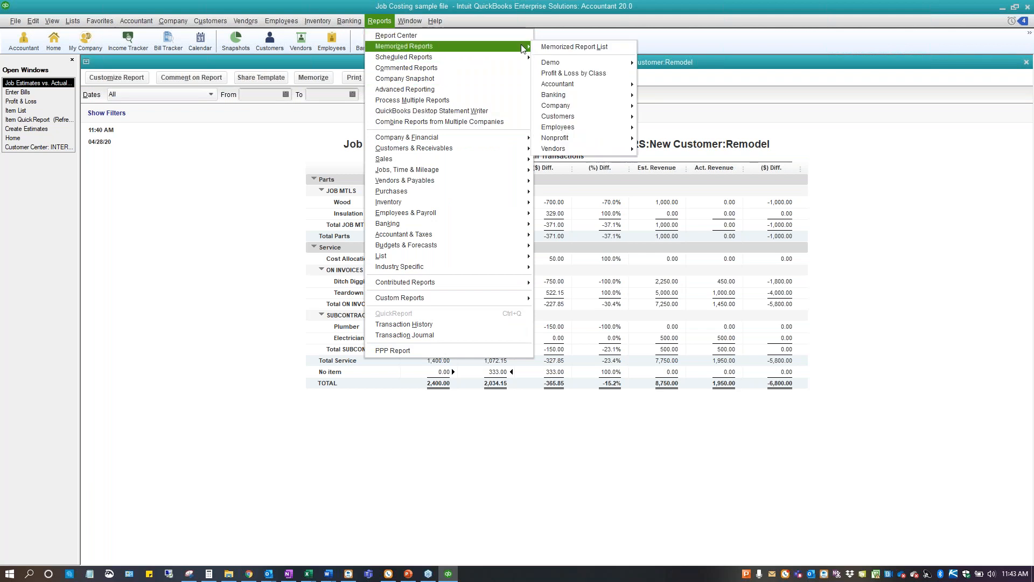
mouse_move(575, 64)
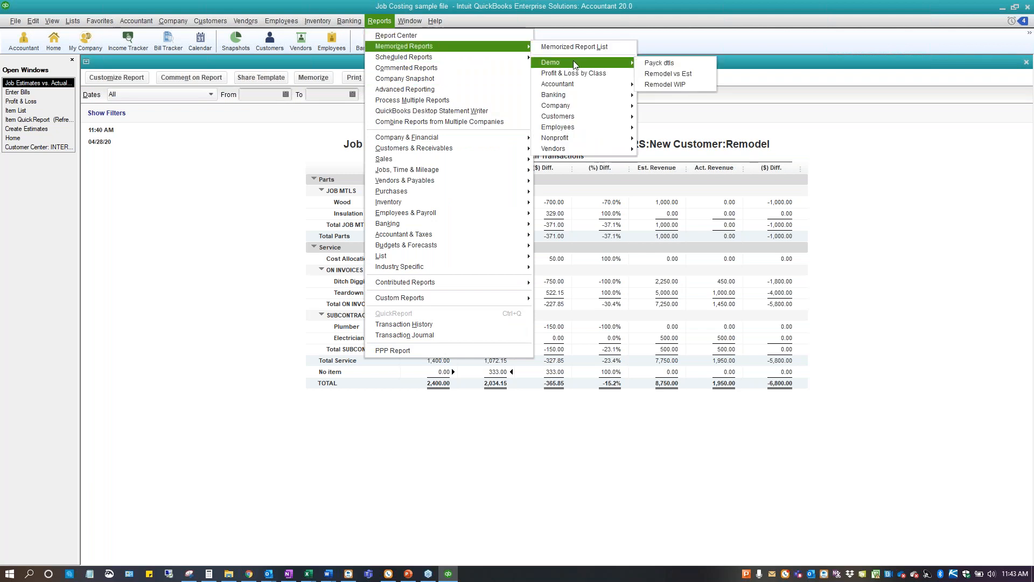
click(681, 64)
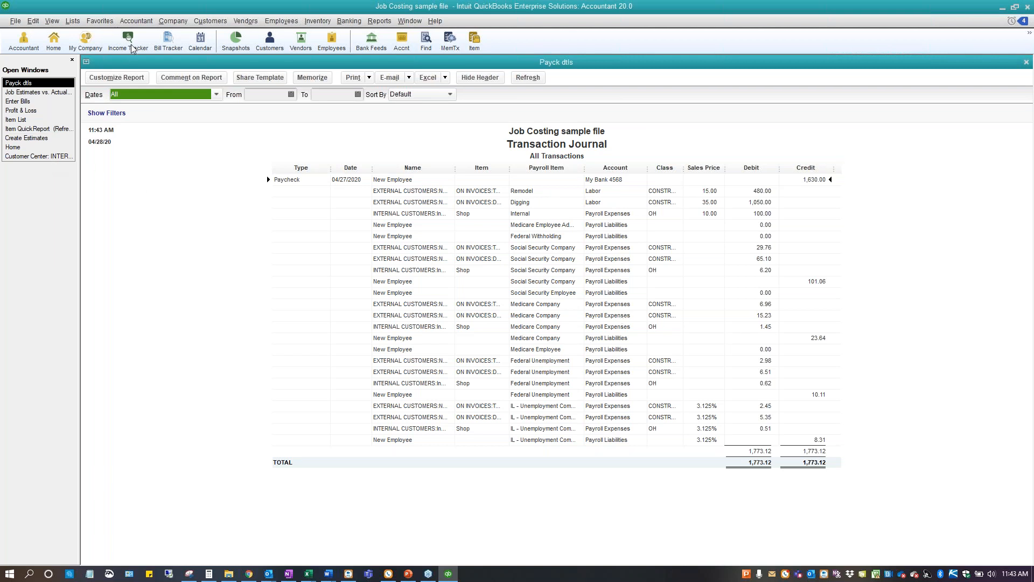
Review the company preferences for Payroll & Employees, including job costing, class and item tracking for paycheck expenses, dismiss the notifications, and cancel the dialog
click(32, 21)
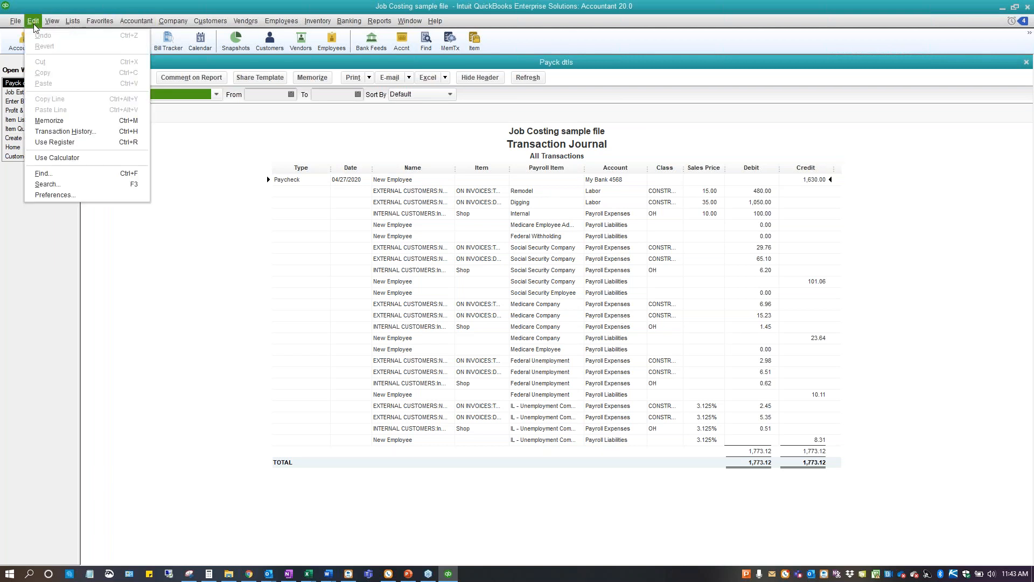
click(53, 195)
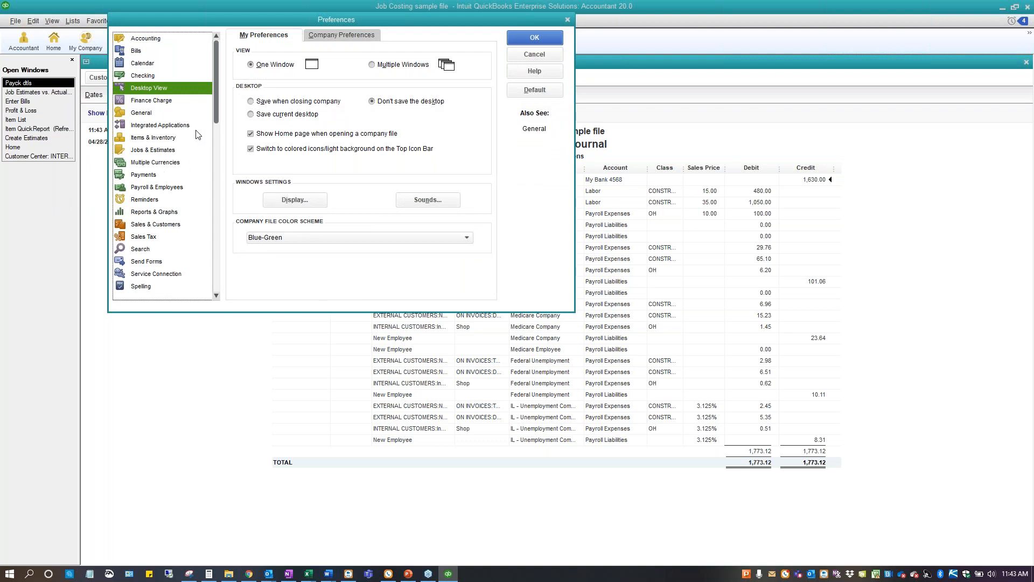
click(155, 187)
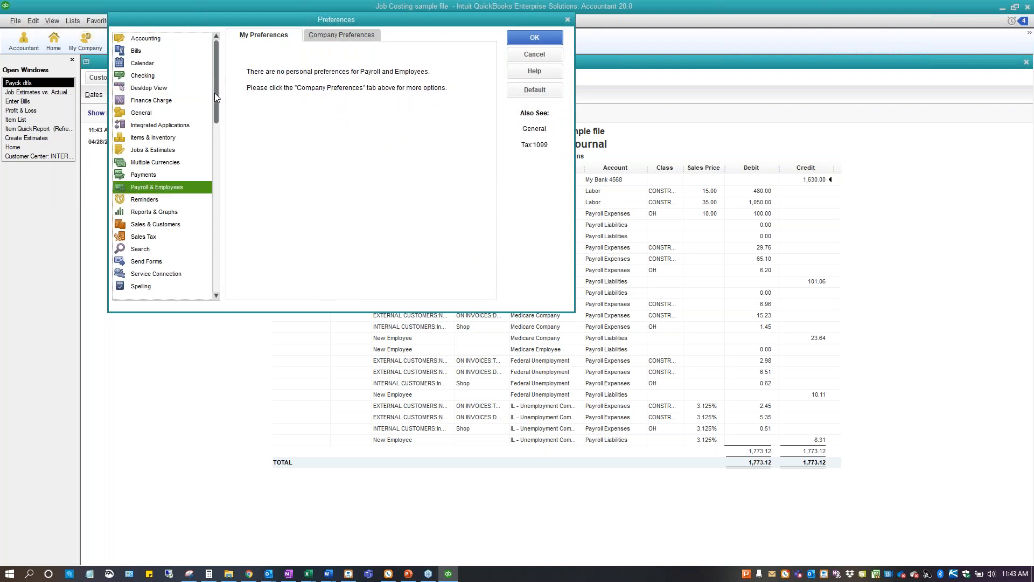
click(355, 38)
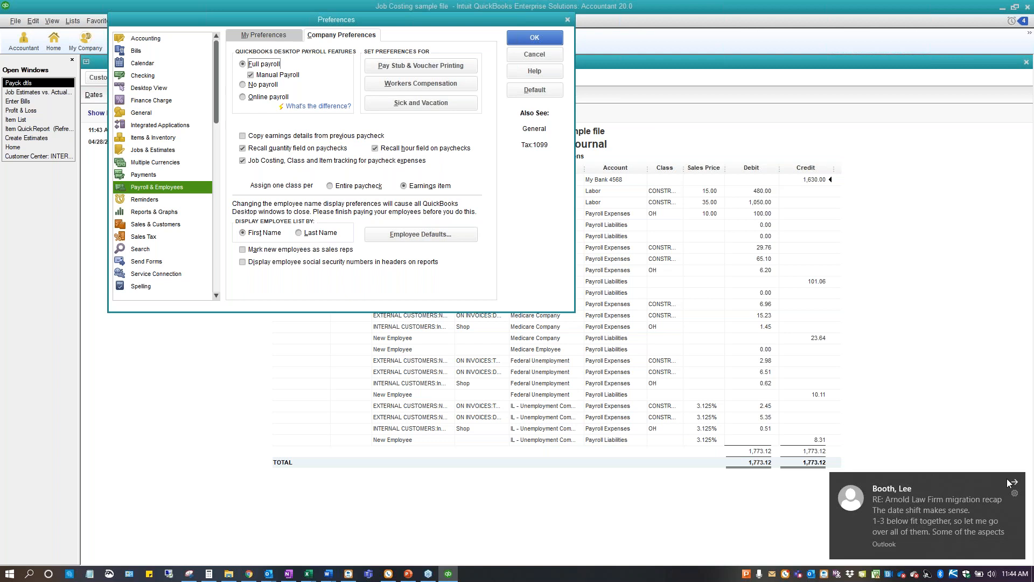
click(1016, 486)
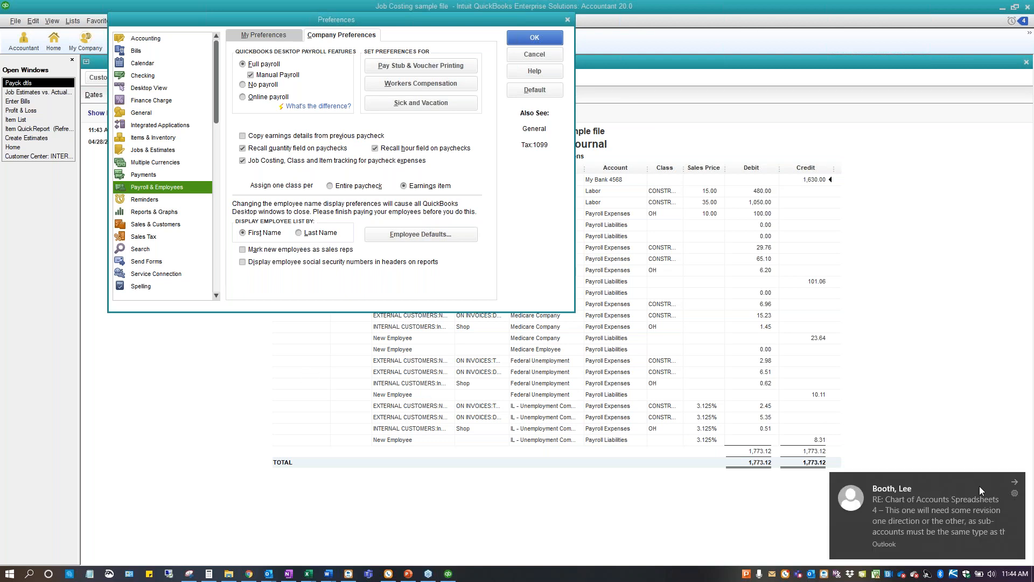
click(1015, 485)
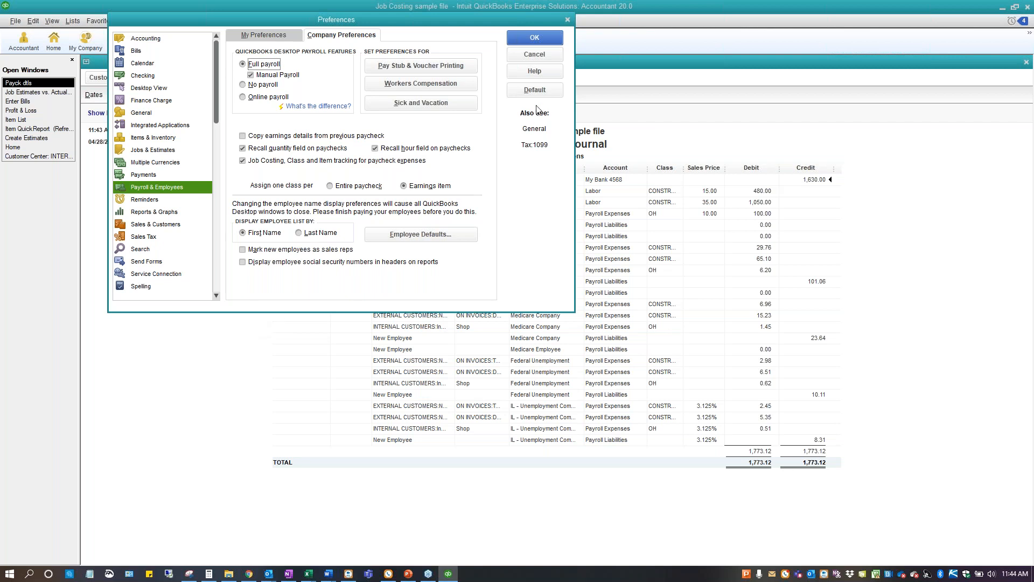
click(530, 54)
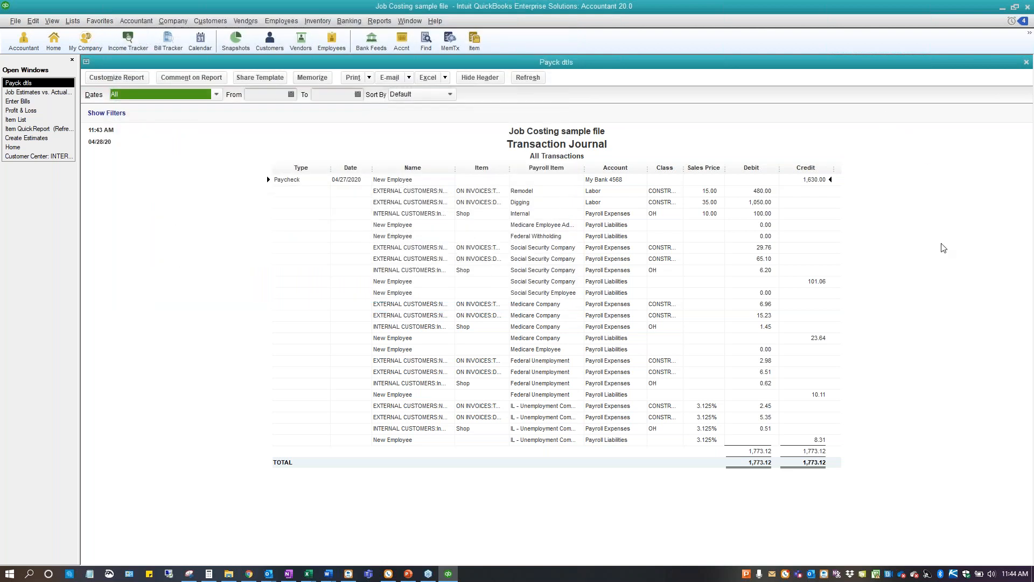
Close the paycheck details report and run the memorized Remodel WIP report from the Demo group
key(Escape)
click(390, 24)
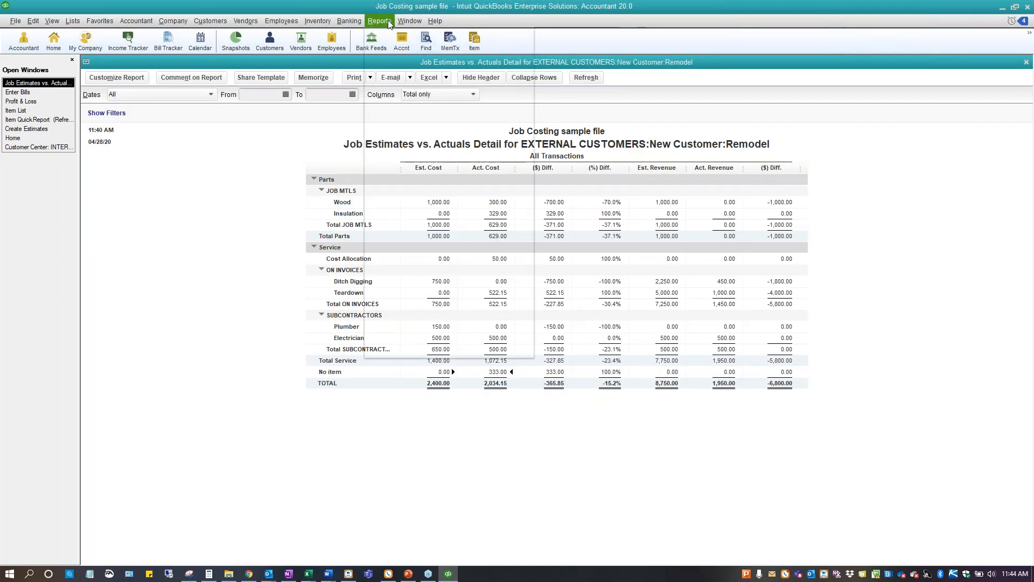
mouse_move(391, 48)
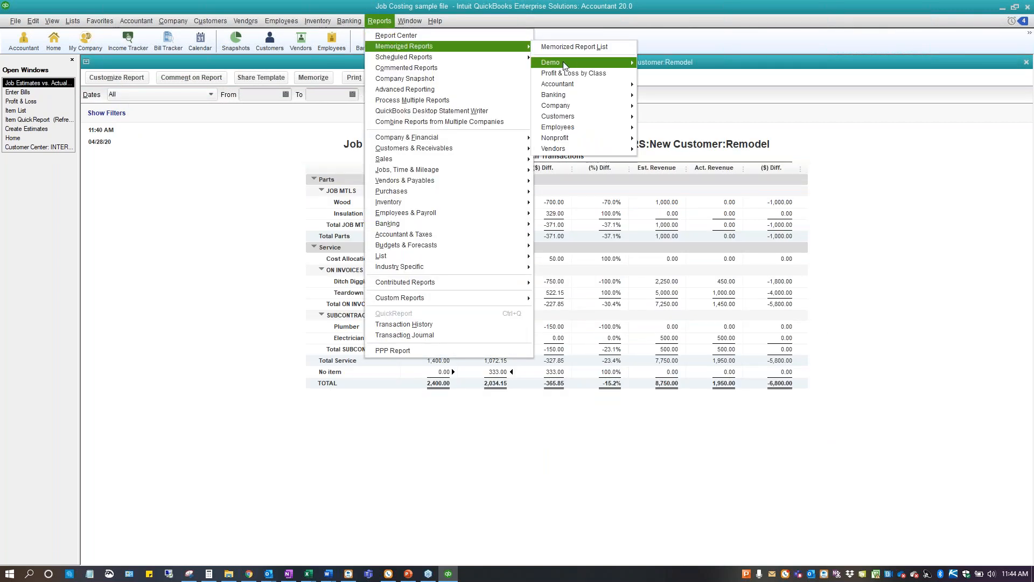
mouse_move(566, 65)
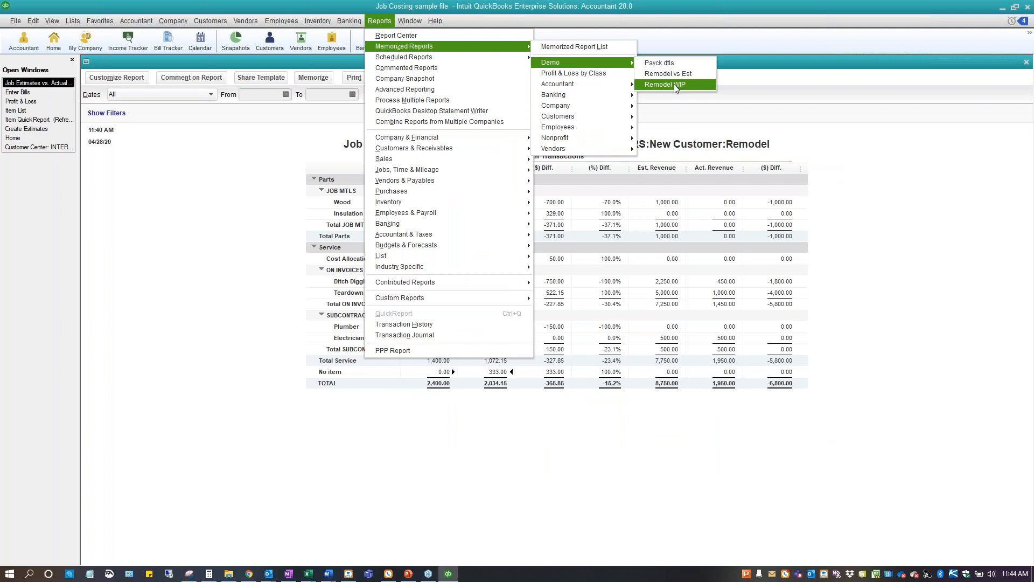
click(674, 84)
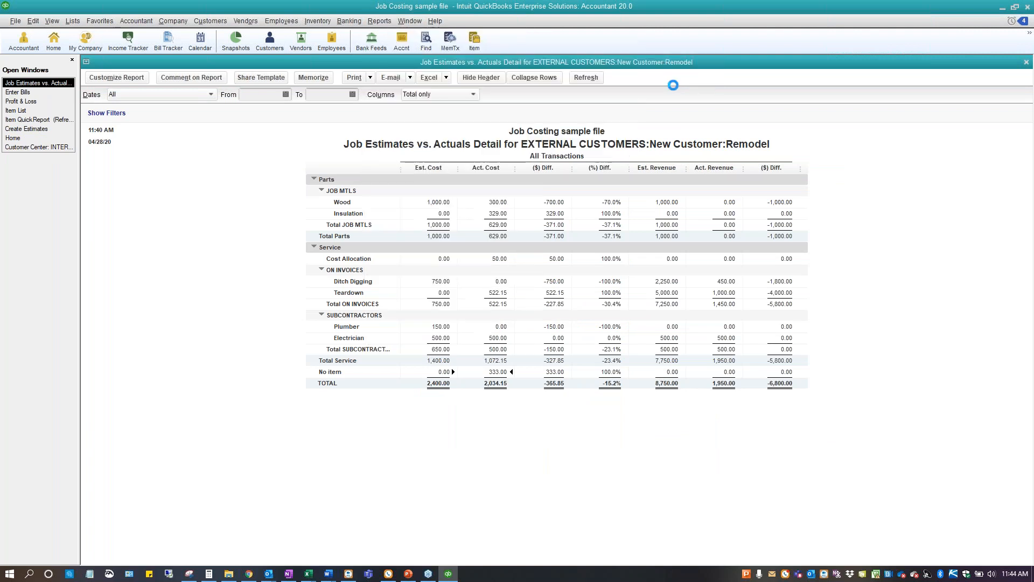
Locate Cost to Complete by Job Detail among the industry-specific contractor reports, then return to the displayed report without running another
click(386, 23)
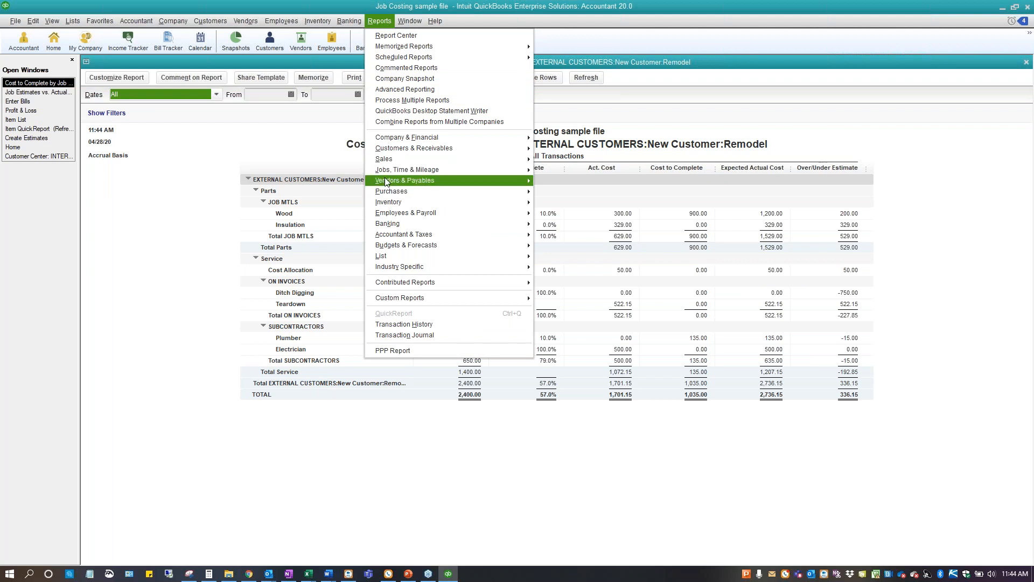
mouse_move(393, 268)
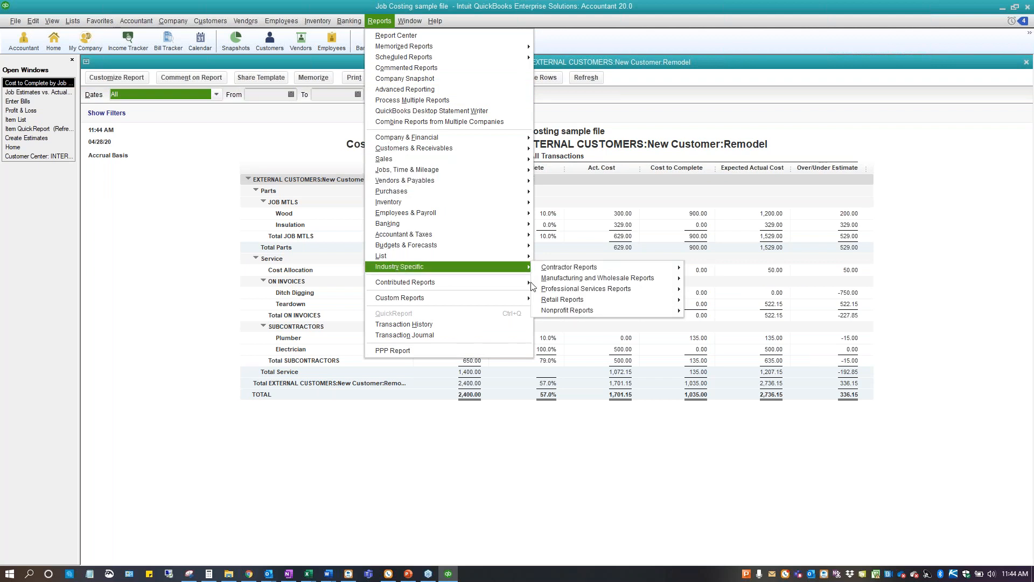
mouse_move(589, 269)
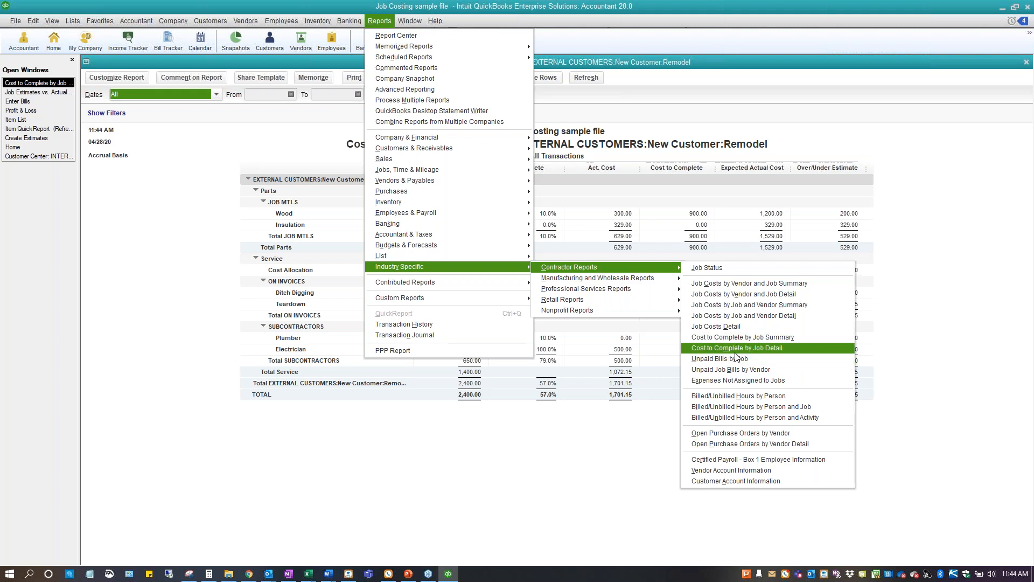
click(514, 483)
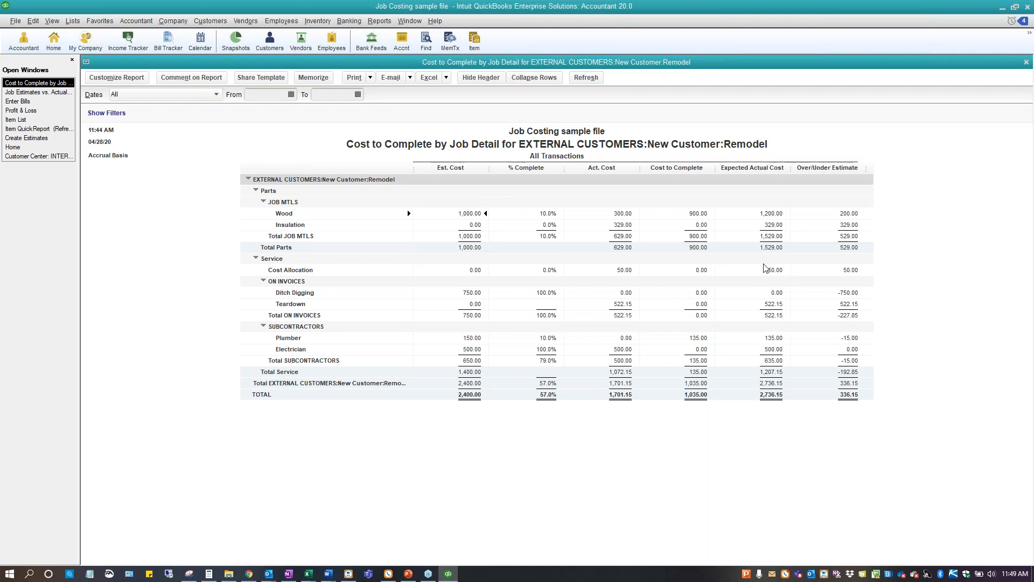
From the item list, start a new Non-inventory Part item and mark it as purchased for a specific customer:job
click(59, 92)
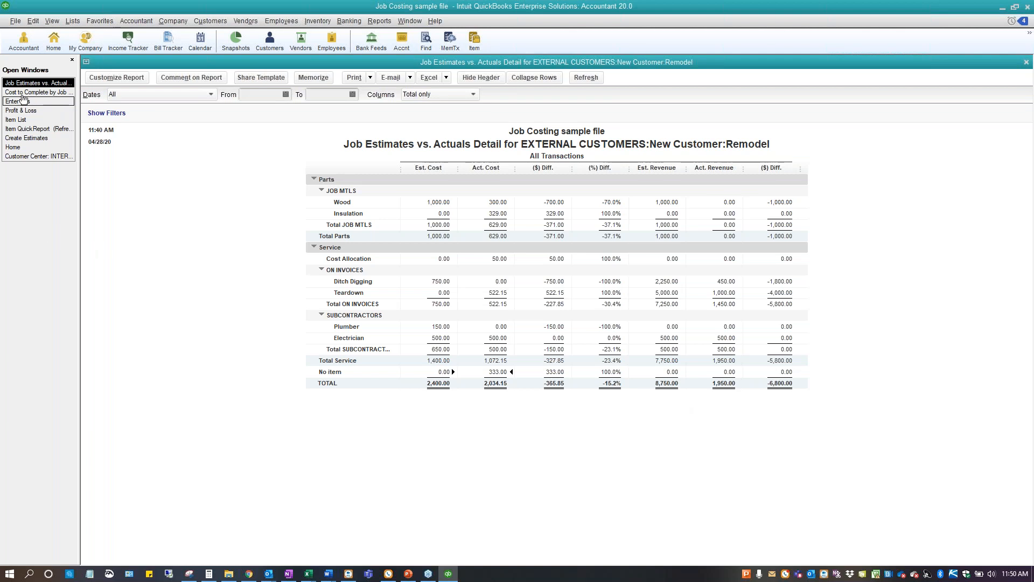
click(14, 120)
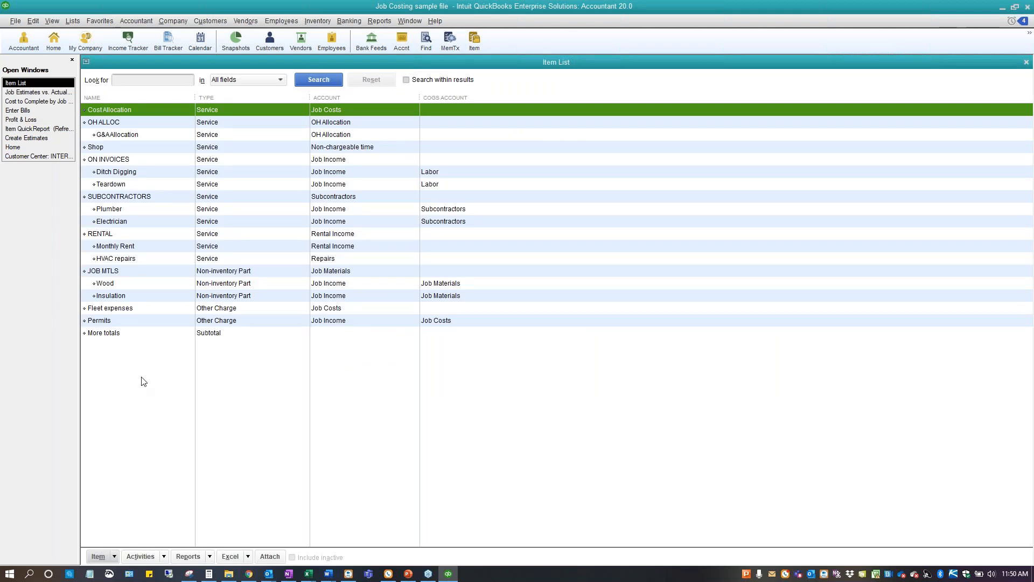
right_click(143, 384)
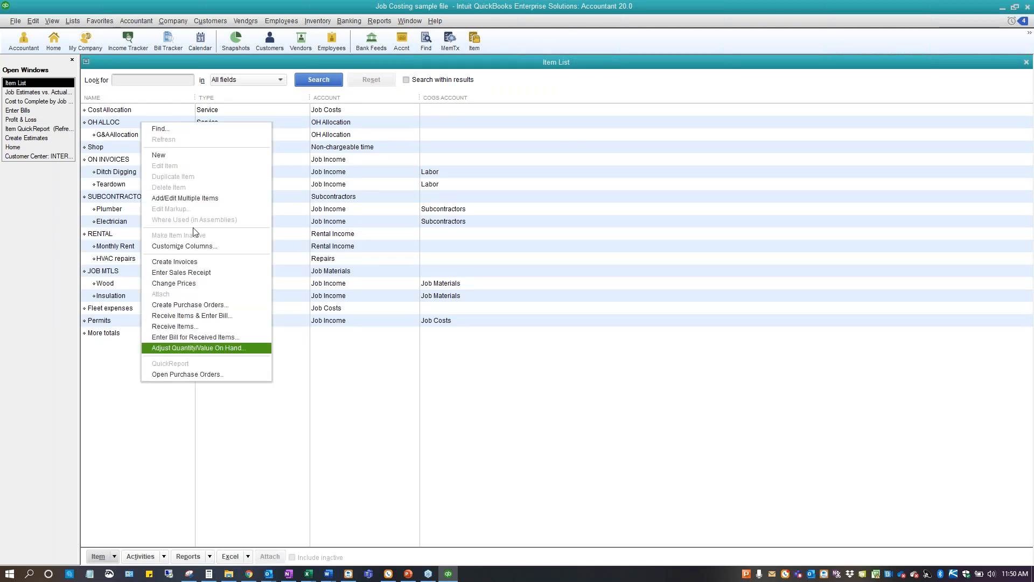
click(170, 156)
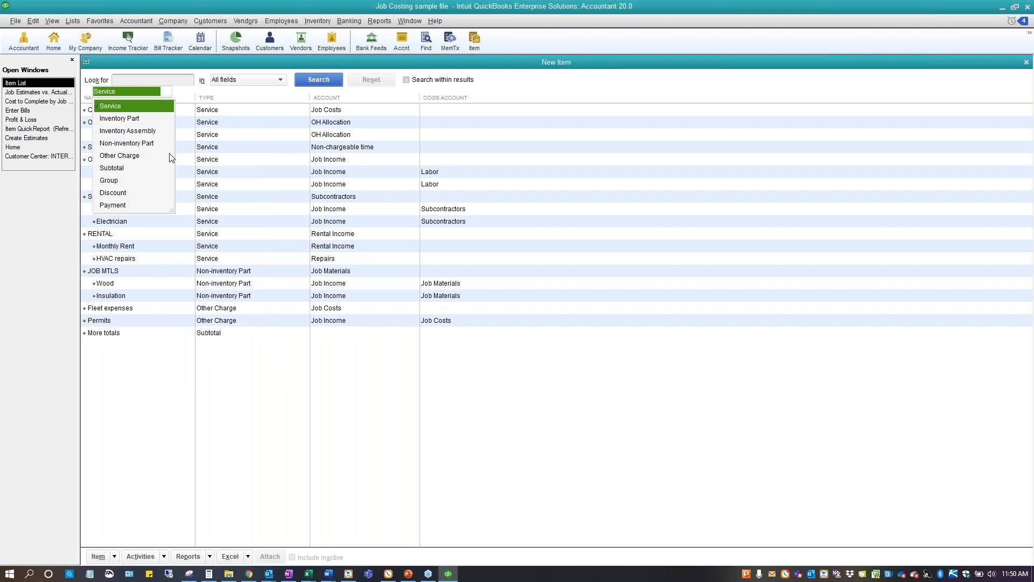
click(111, 144)
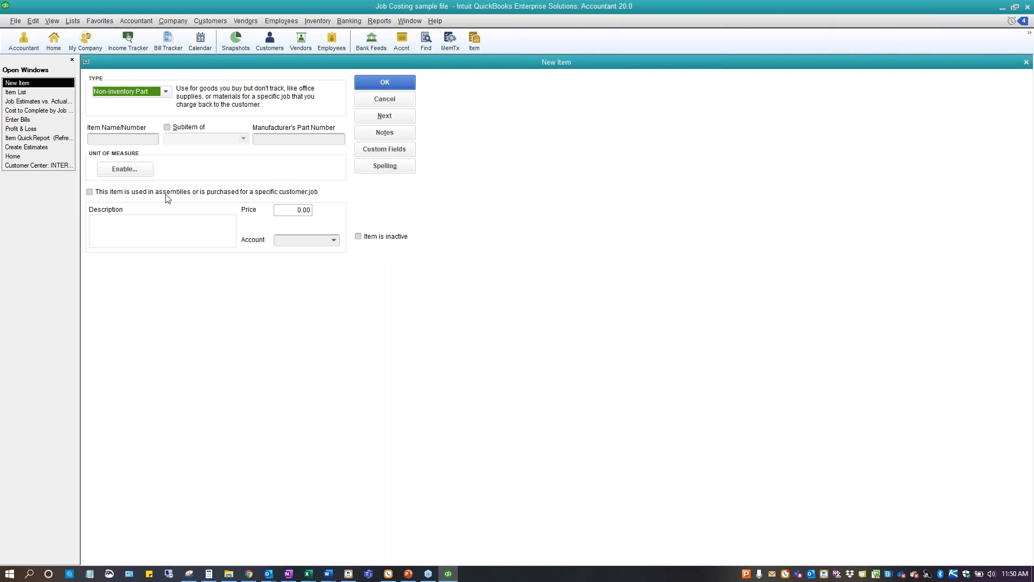
click(90, 193)
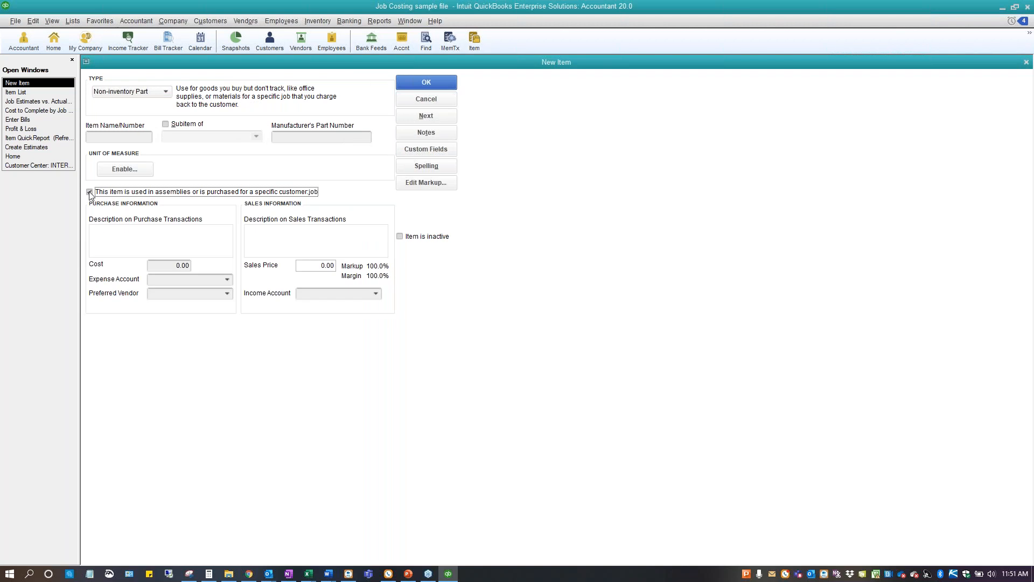
Try the new item as Service and Other Charge, enabling the subcontractor and reimbursable-charge options respectively, and cancel the item
click(166, 92)
click(131, 106)
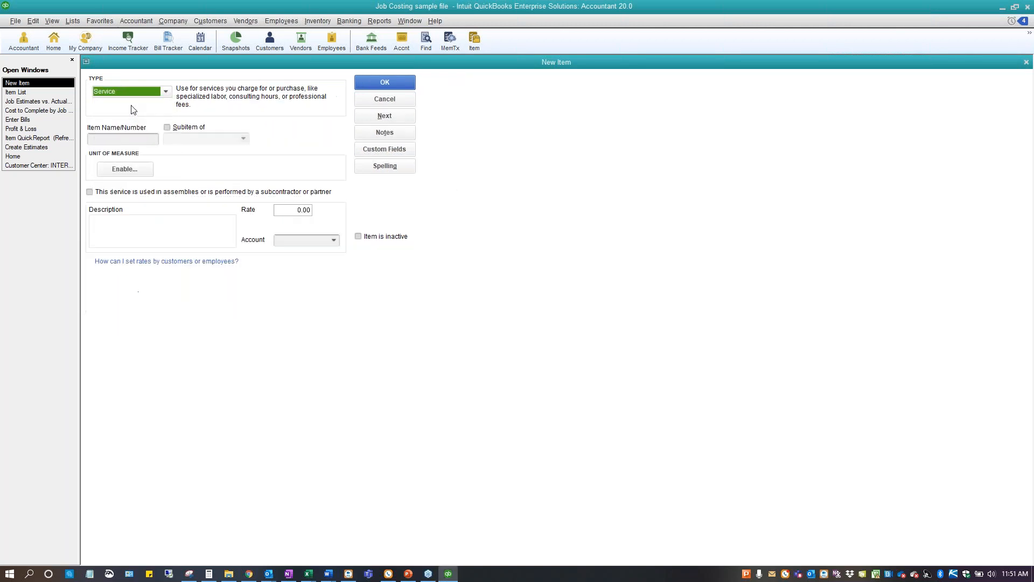
click(89, 193)
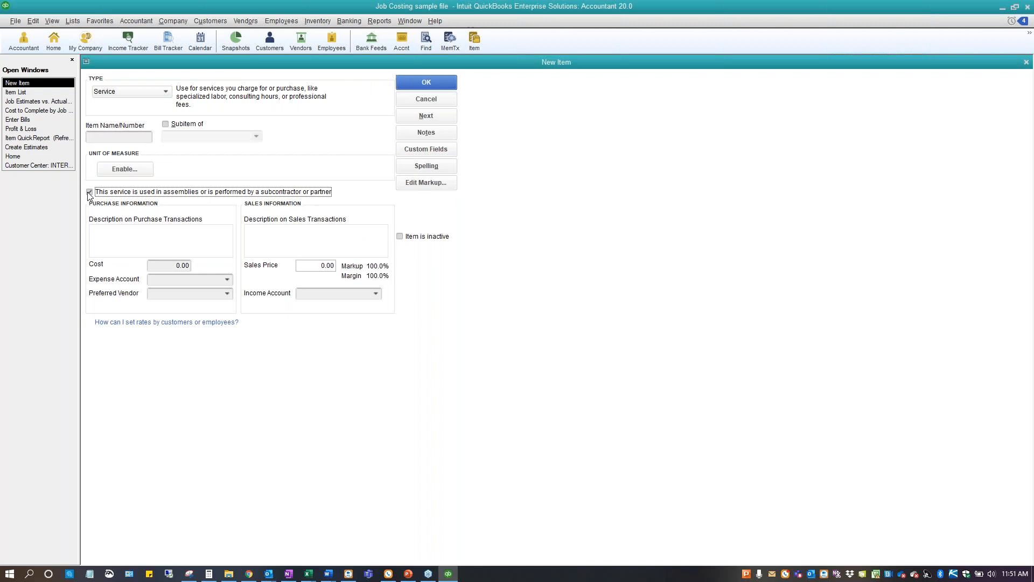
click(166, 92)
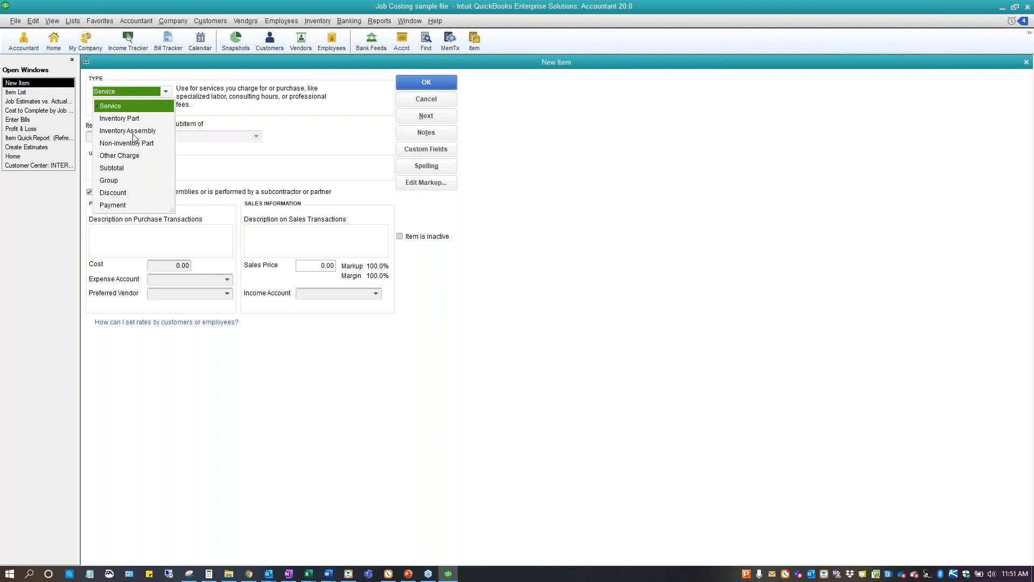
click(130, 156)
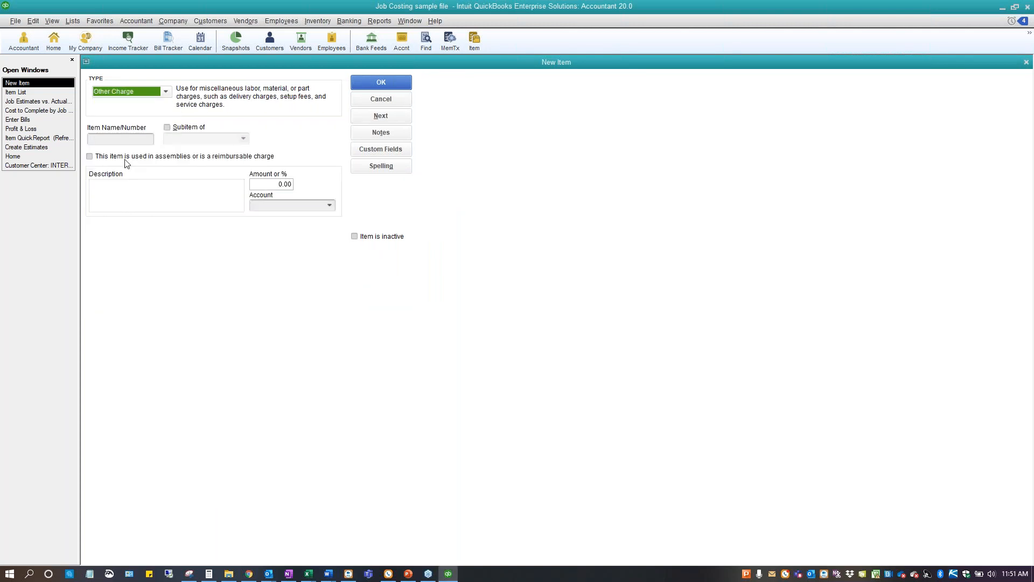
click(89, 152)
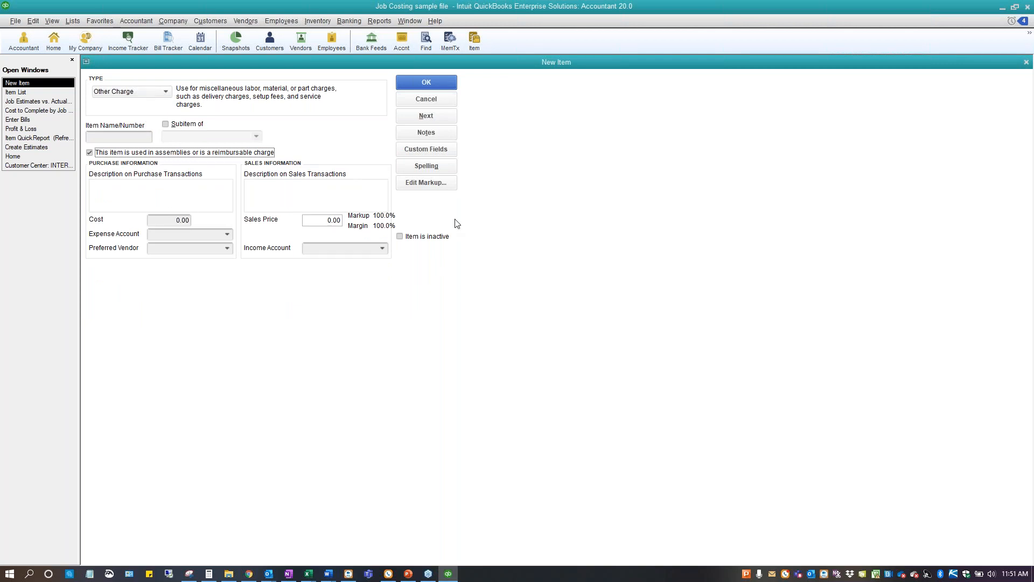
click(429, 102)
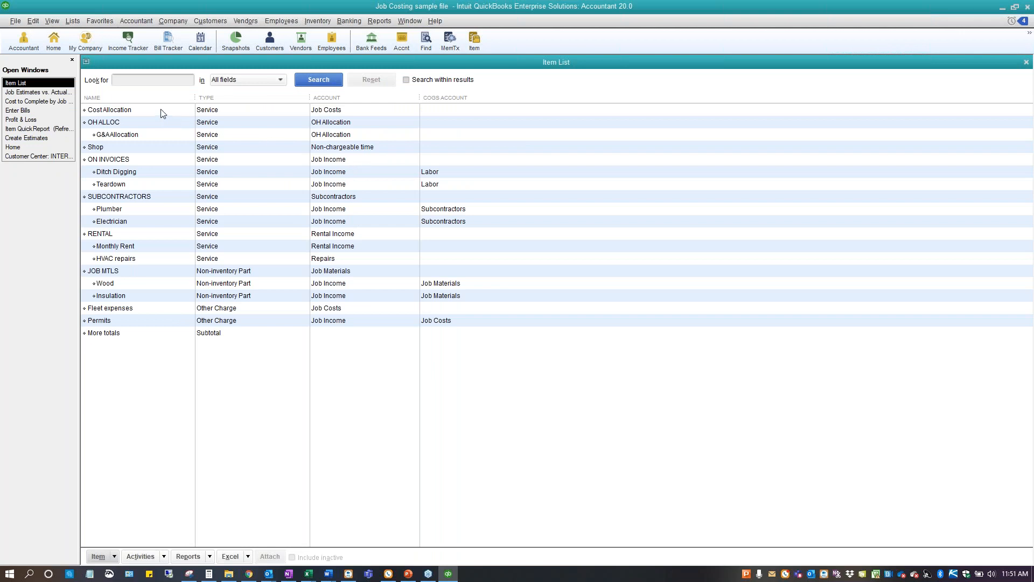
Open the ON INVOICES item, enable its use in assemblies or by a subcontractor to inspect the purchase fields, and cancel the edit
click(162, 163)
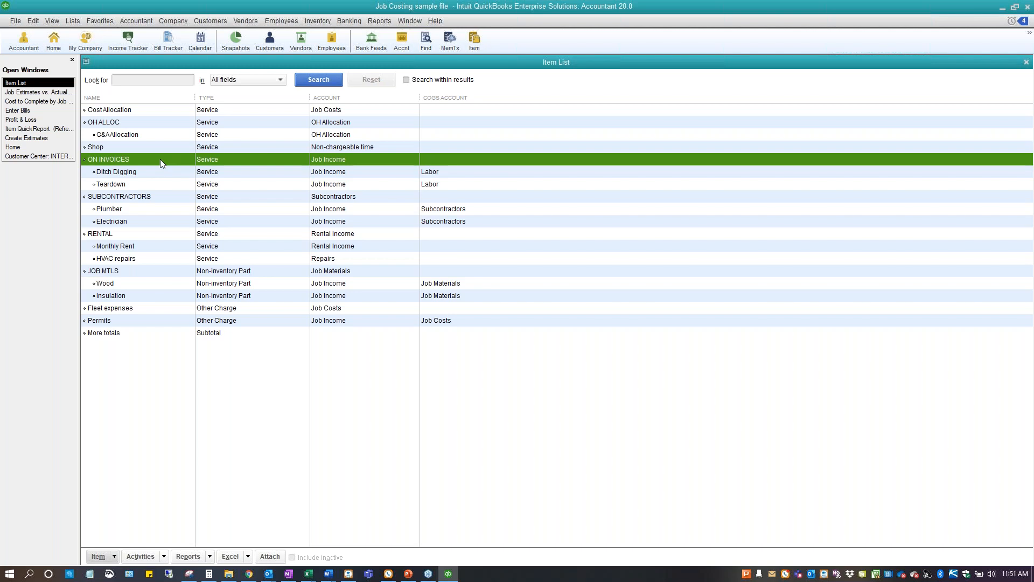
double_click(160, 159)
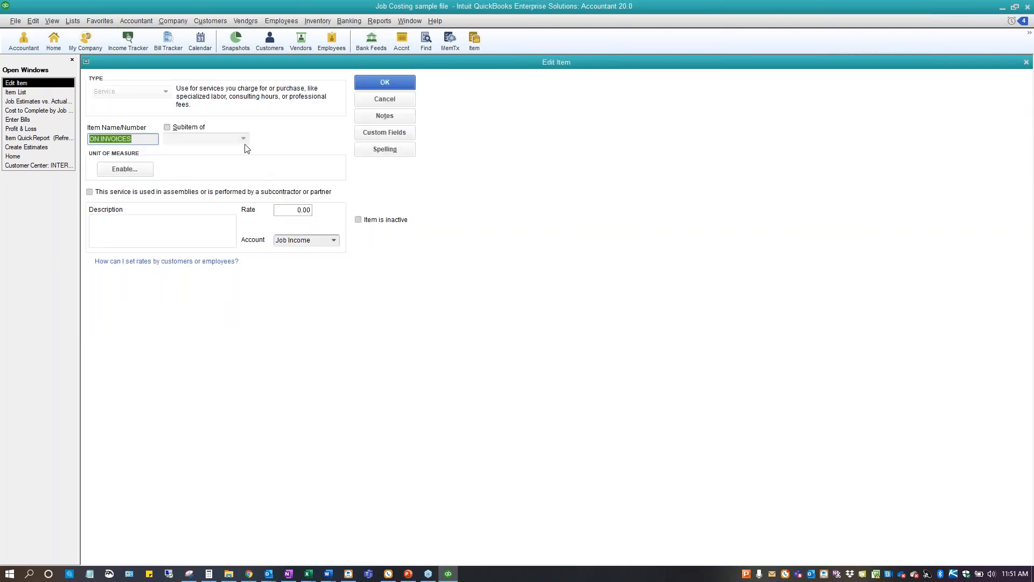
click(89, 193)
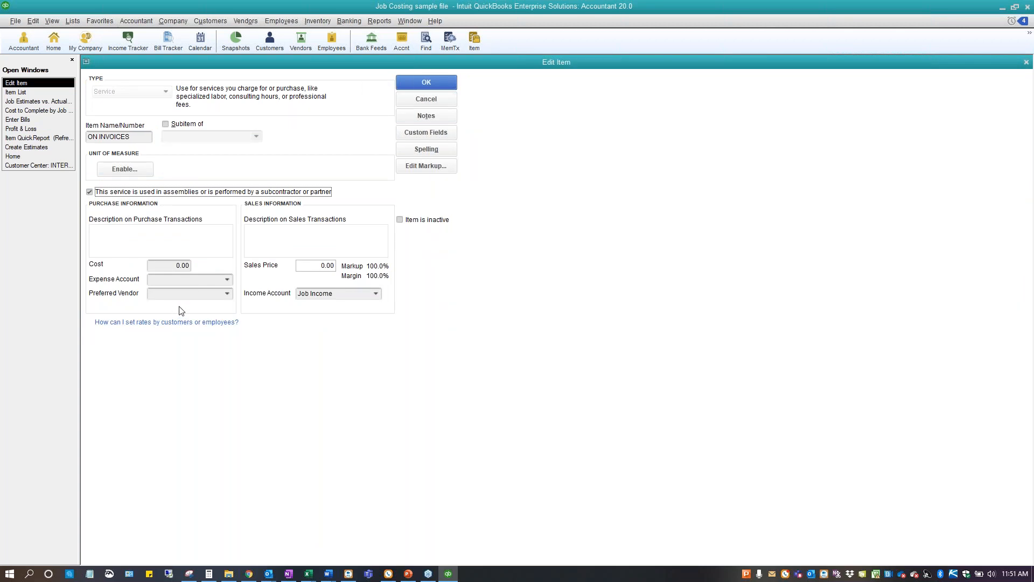
click(426, 100)
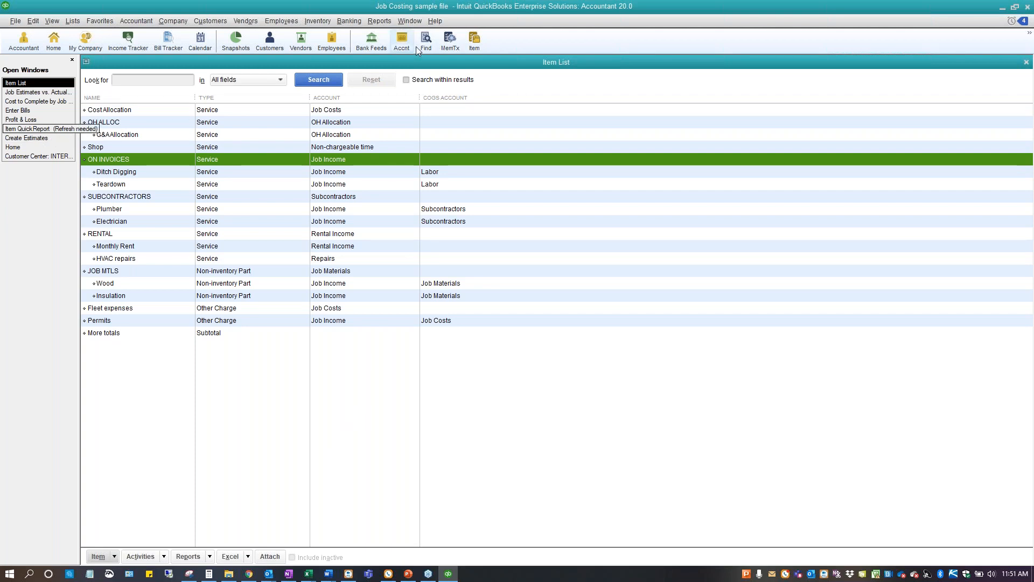
Return to the Job Estimates vs. Actuals Detail report, review its column customization options, and cancel without changes
click(42, 93)
click(117, 77)
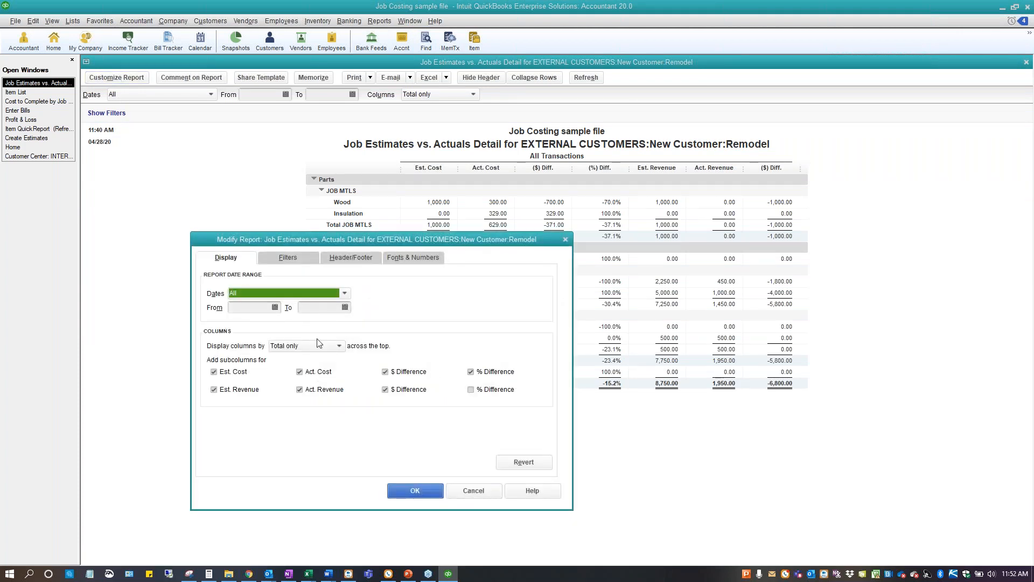
click(471, 497)
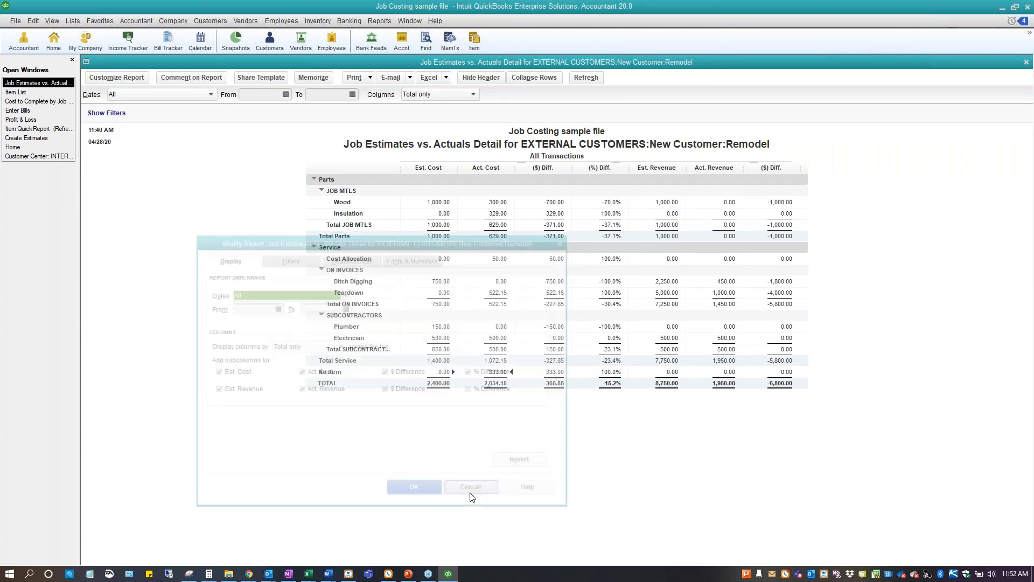
Browse the custom and contributed report categories, then return to the displayed report without running another
click(379, 20)
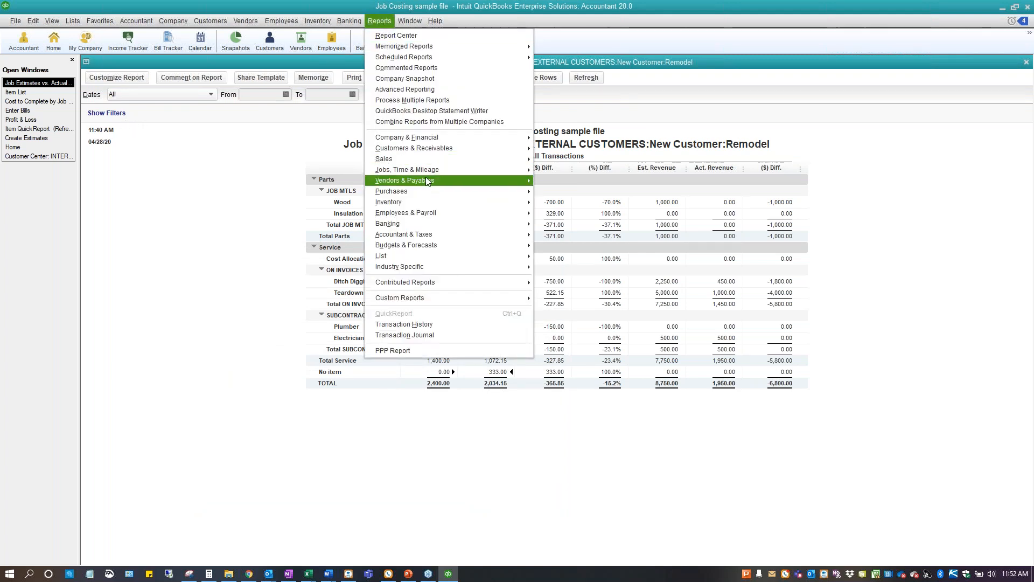
mouse_move(437, 216)
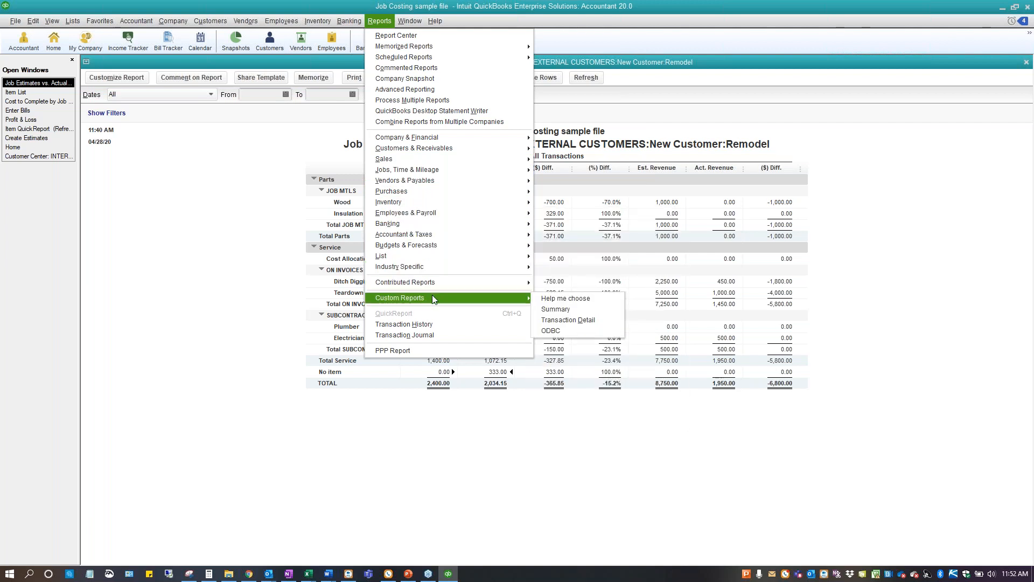
mouse_move(440, 286)
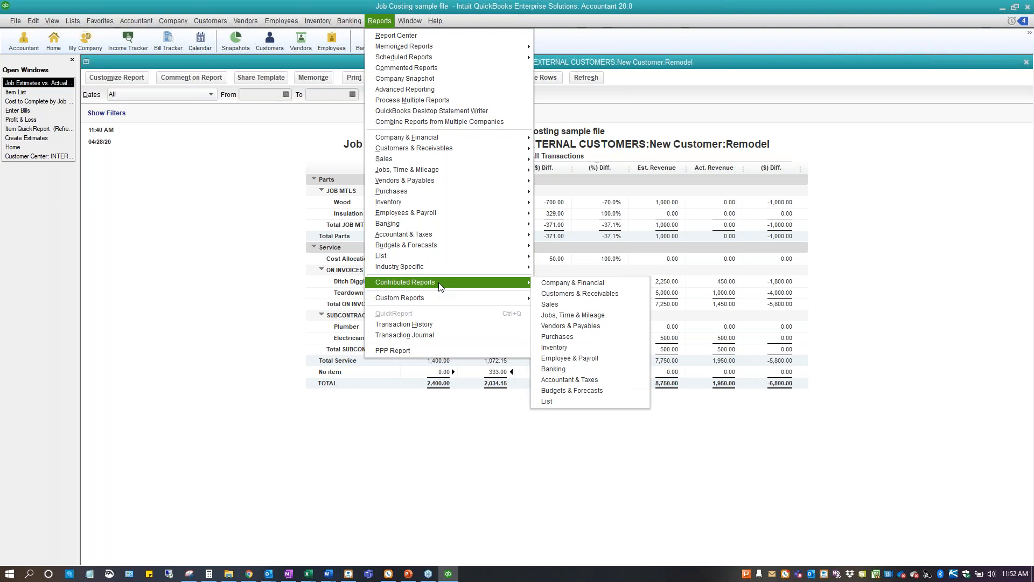
click(133, 177)
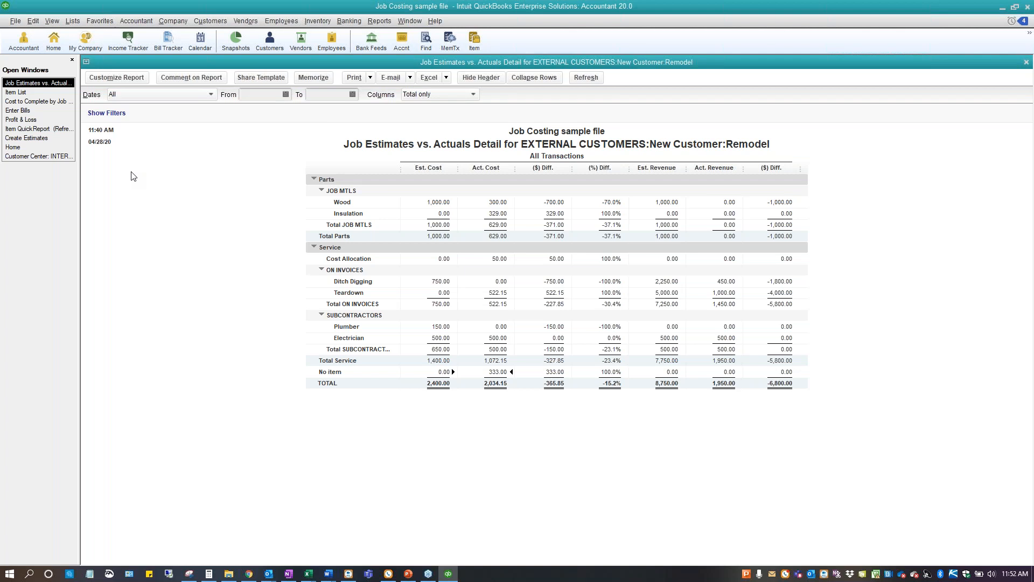
Drill into Ditch Digging's estimated cost and Teardown's actual cost to examine the source transactions, closing each detail report
double_click(441, 282)
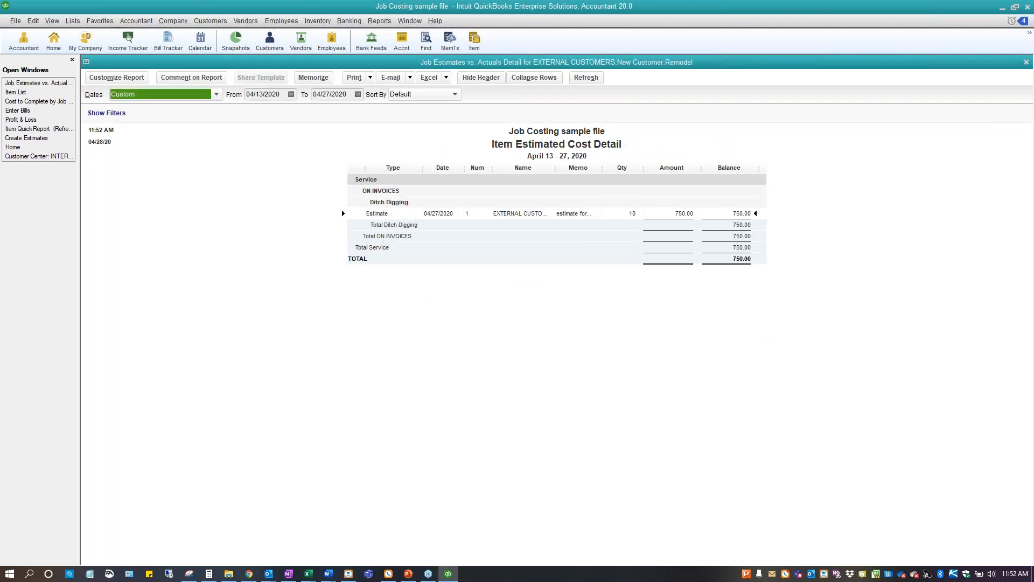
key(Escape)
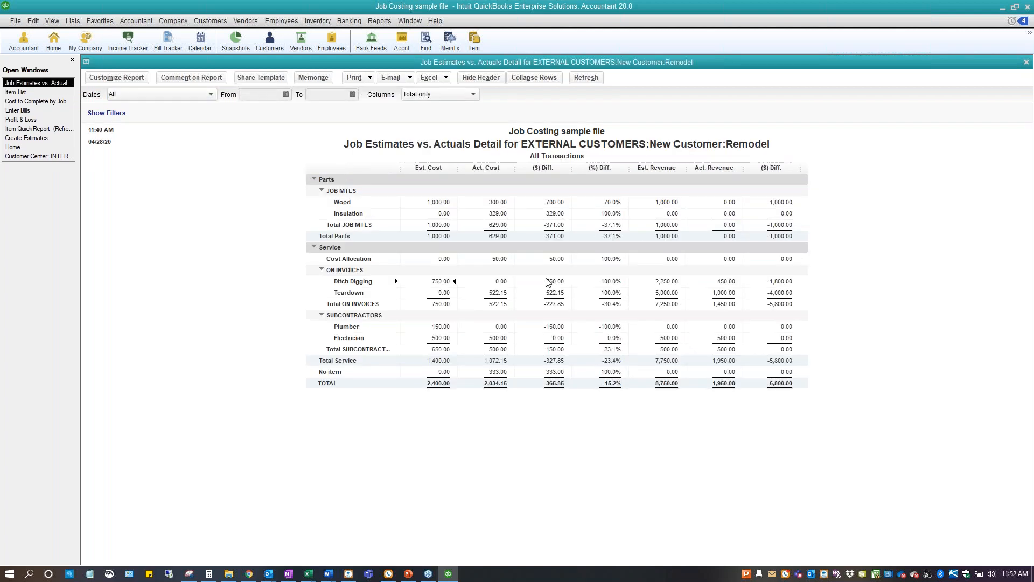
double_click(498, 293)
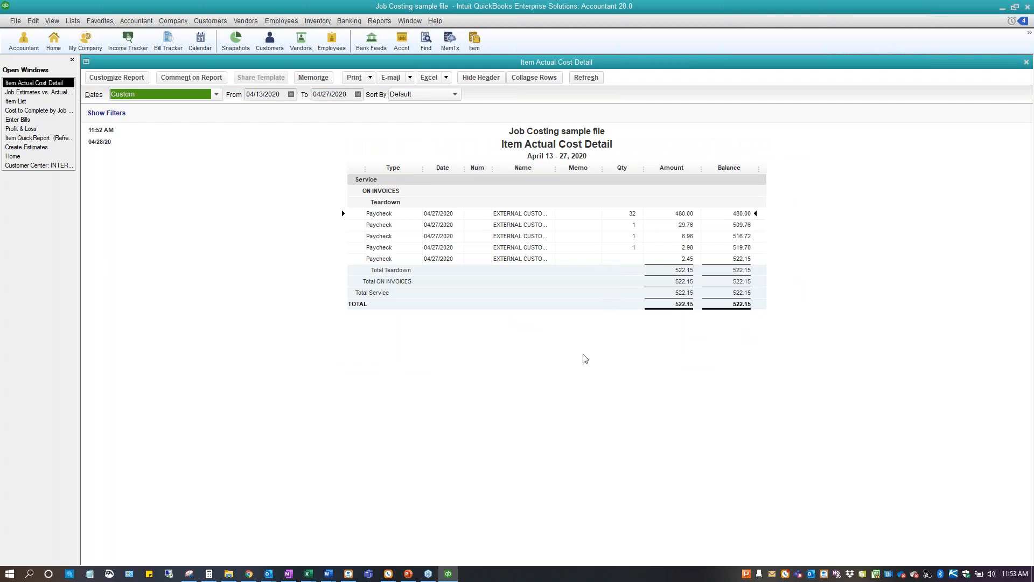
key(Escape)
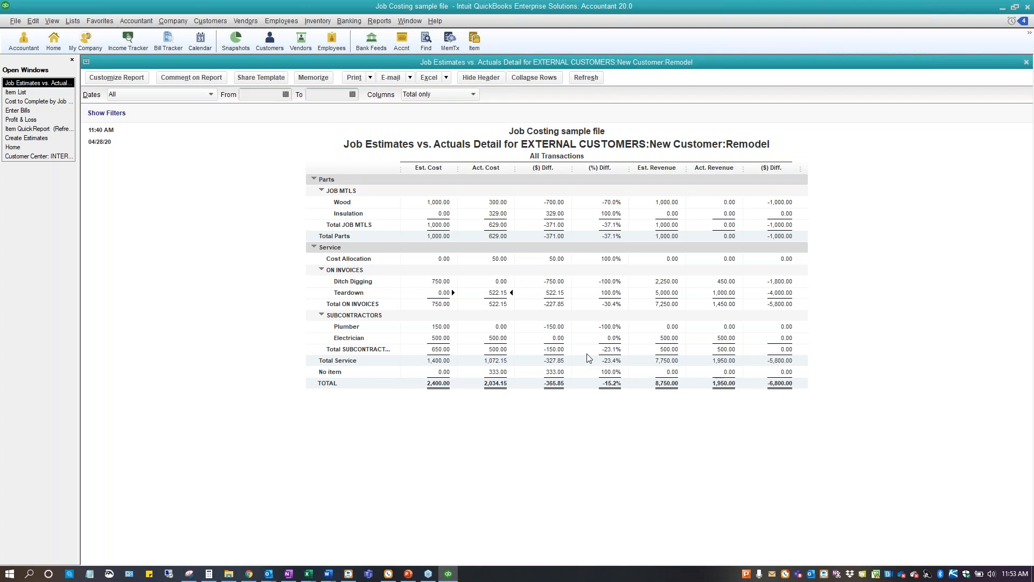
click(378, 23)
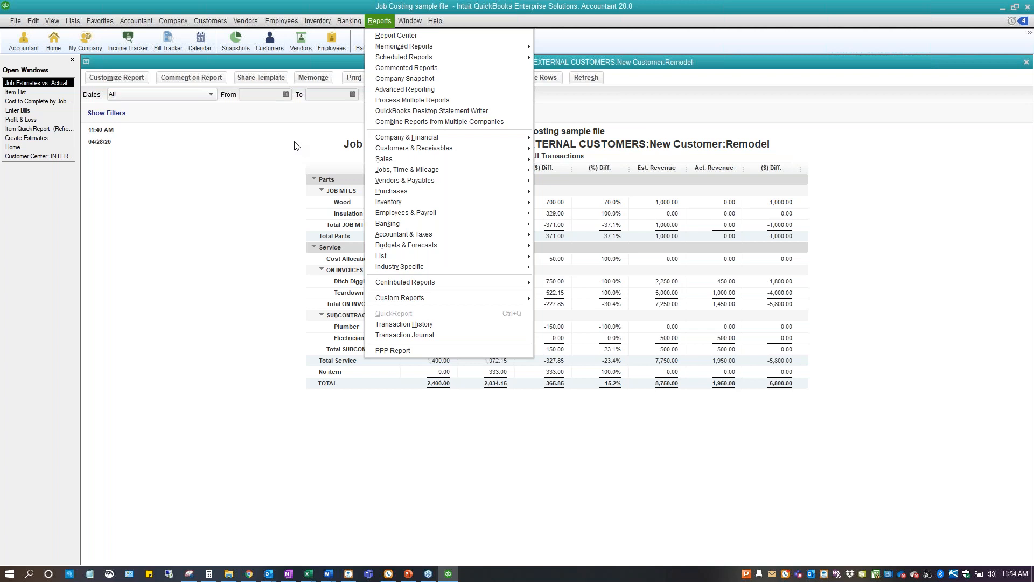
click(208, 202)
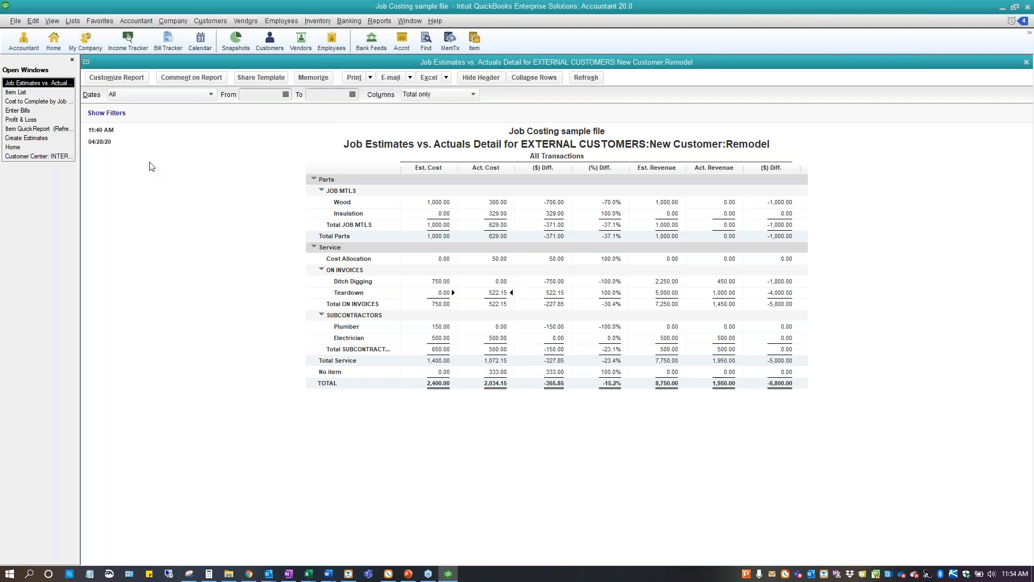
View New Employee's weekly timesheet for Apr 20 to Apr 26, 2020, and widen the Customer:Job column to read the full job names
click(23, 149)
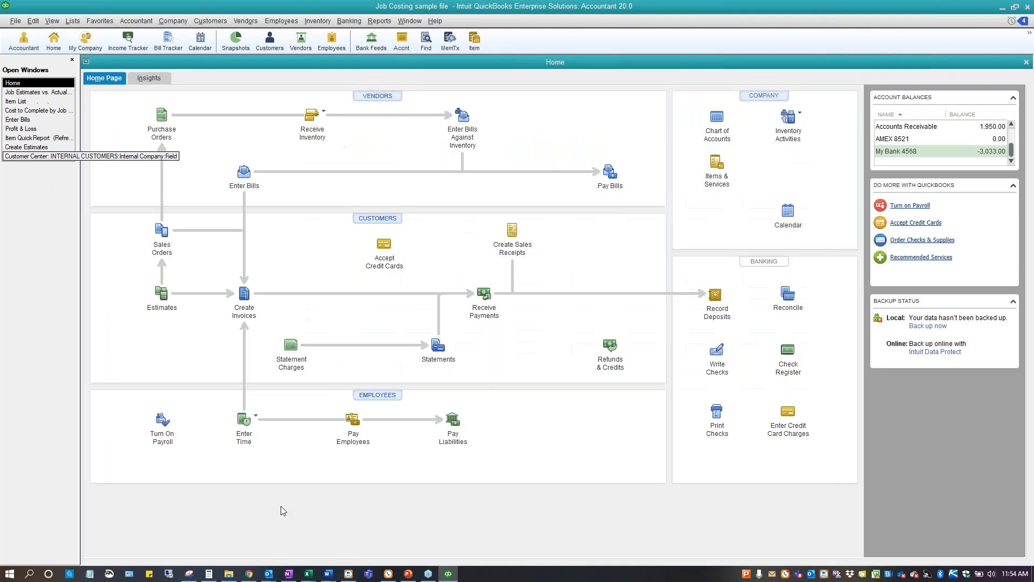
click(256, 415)
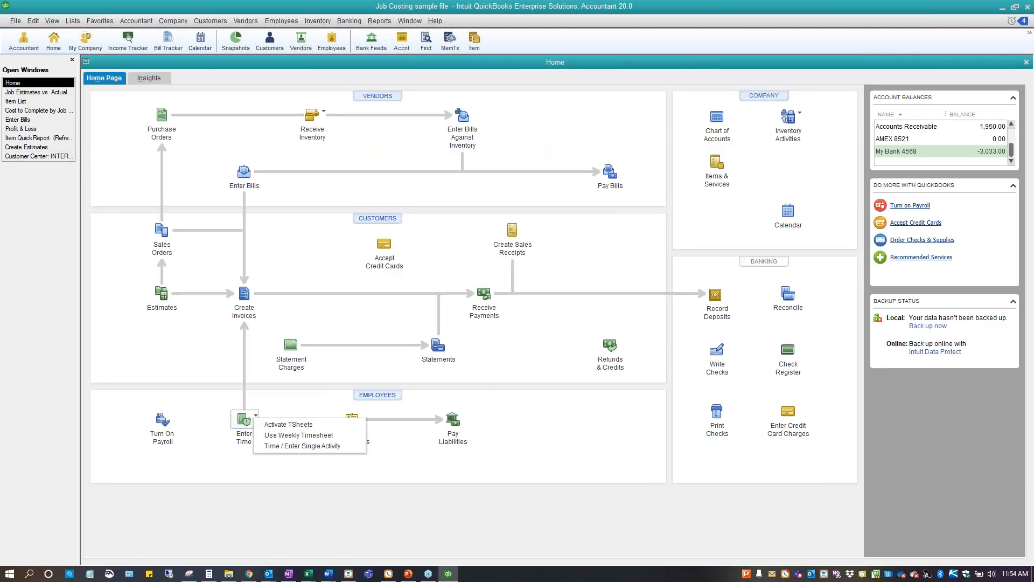
click(275, 433)
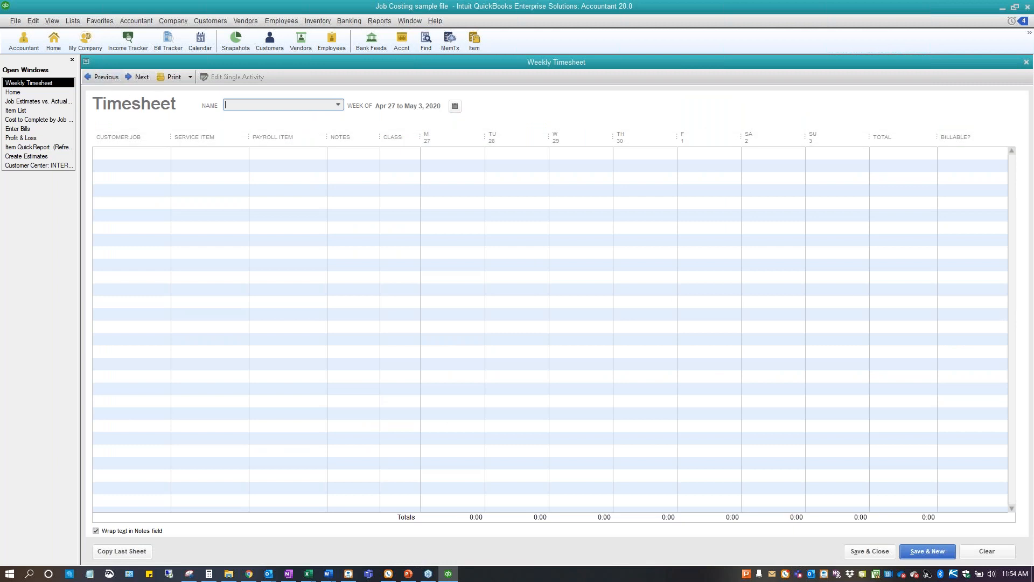
click(338, 104)
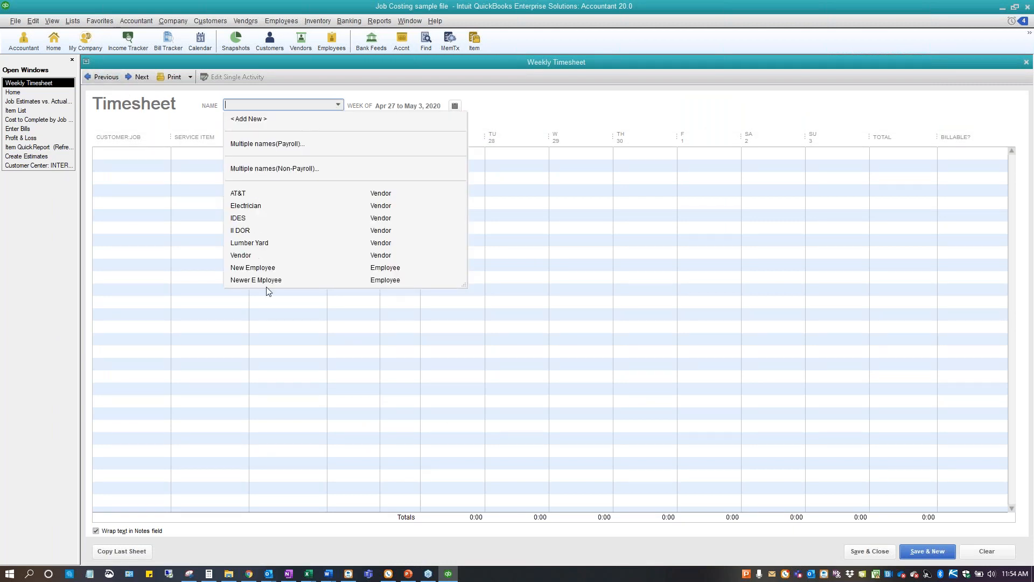
click(252, 268)
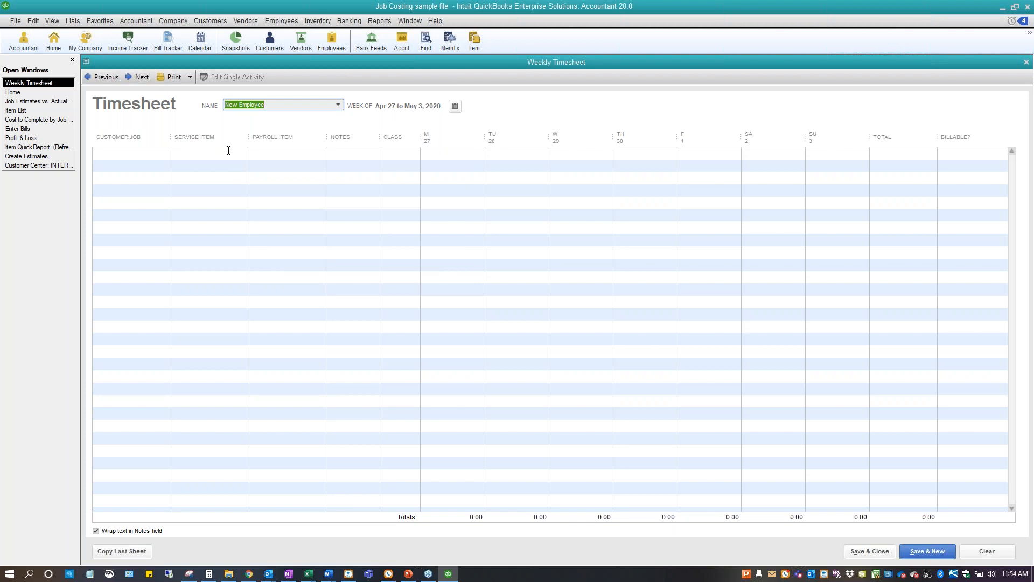
click(92, 79)
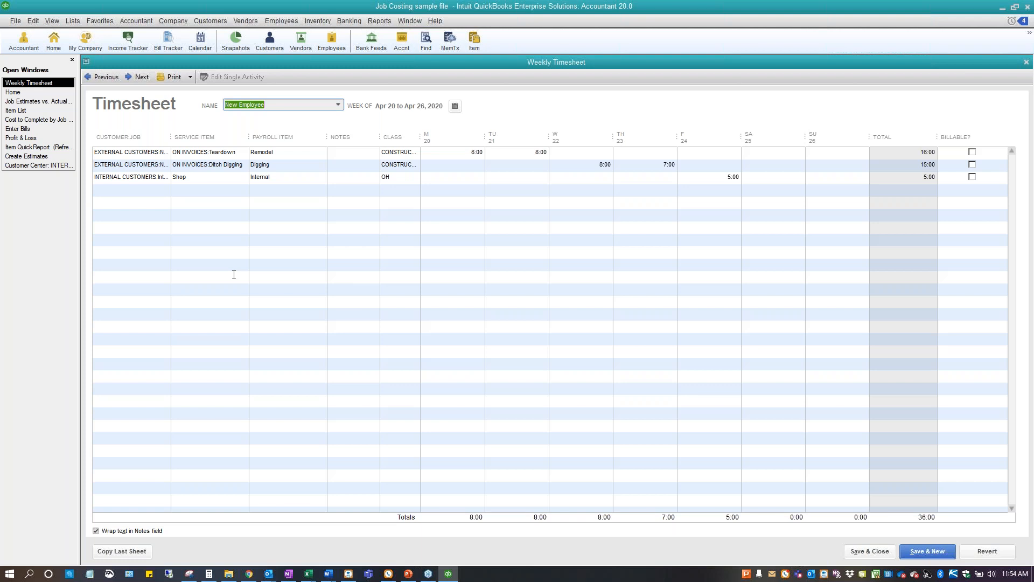
drag(171, 137, 287, 138)
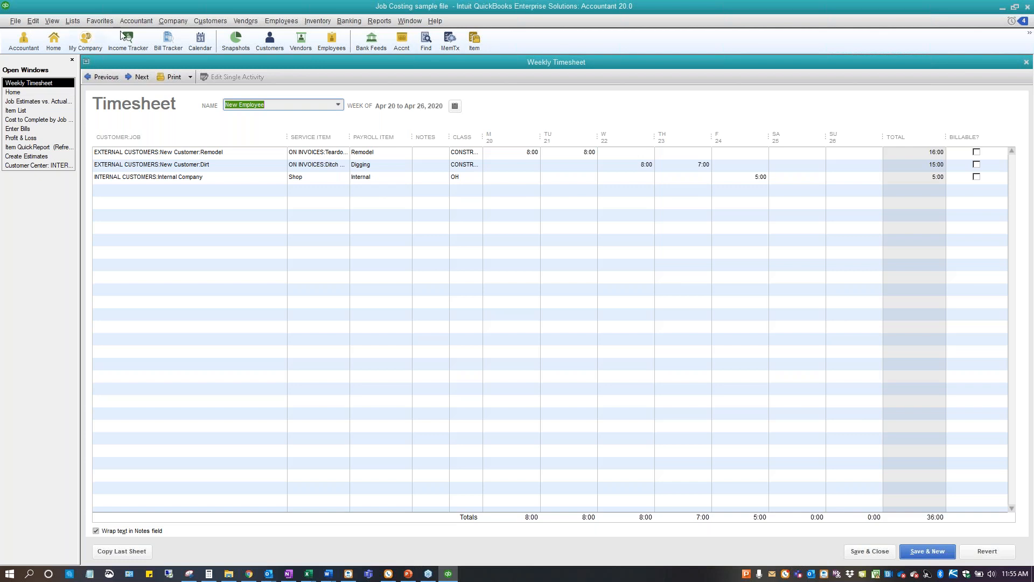
Open a blank general journal entry to view its name, billable and class columns, and close it without recording anything
click(173, 21)
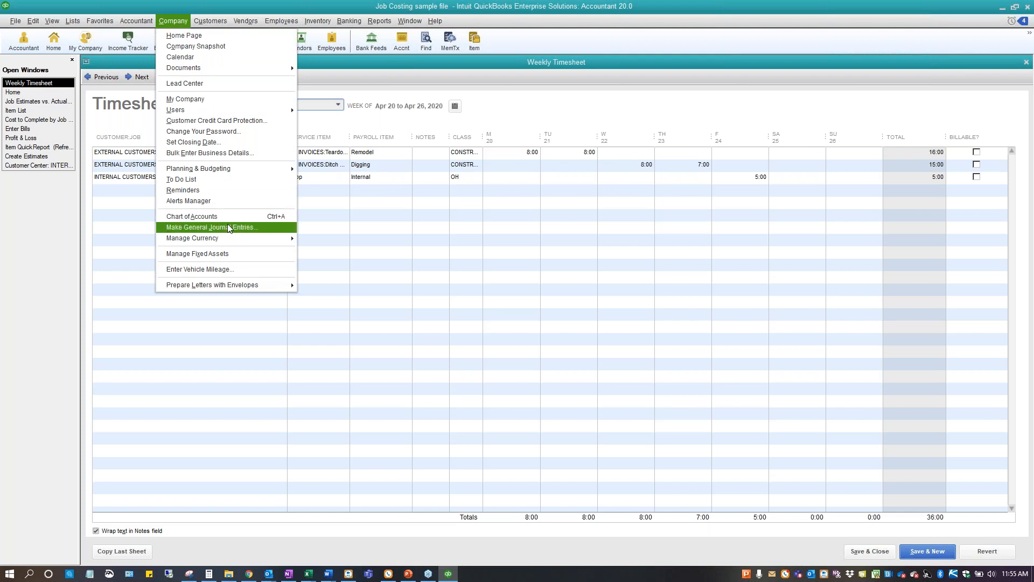
click(224, 227)
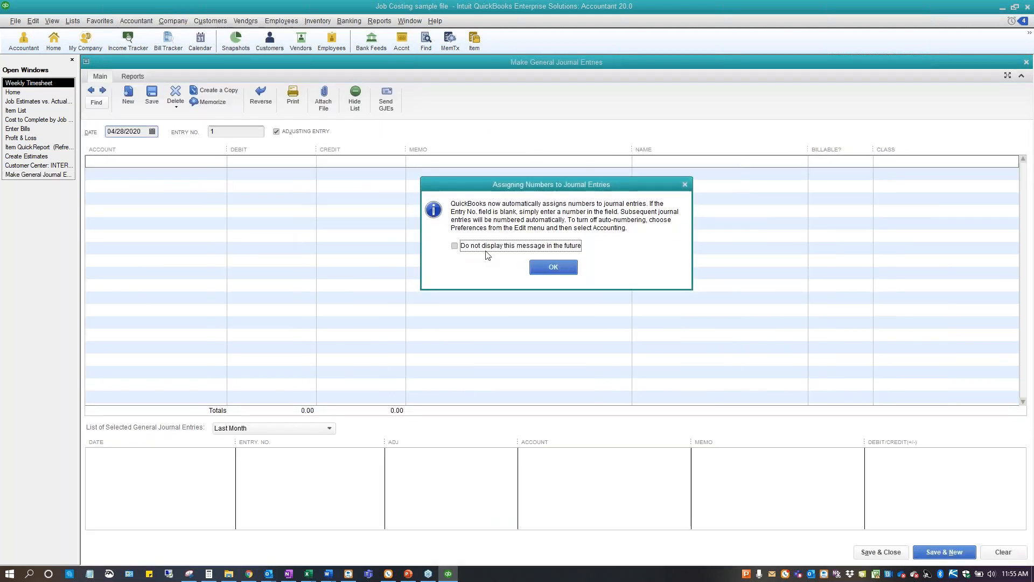
click(553, 267)
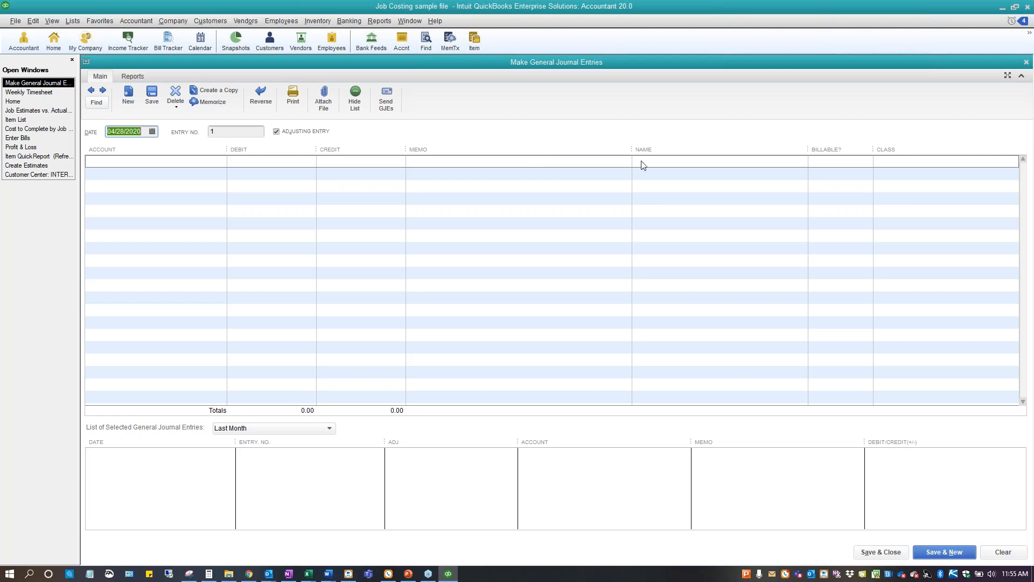
key(Escape)
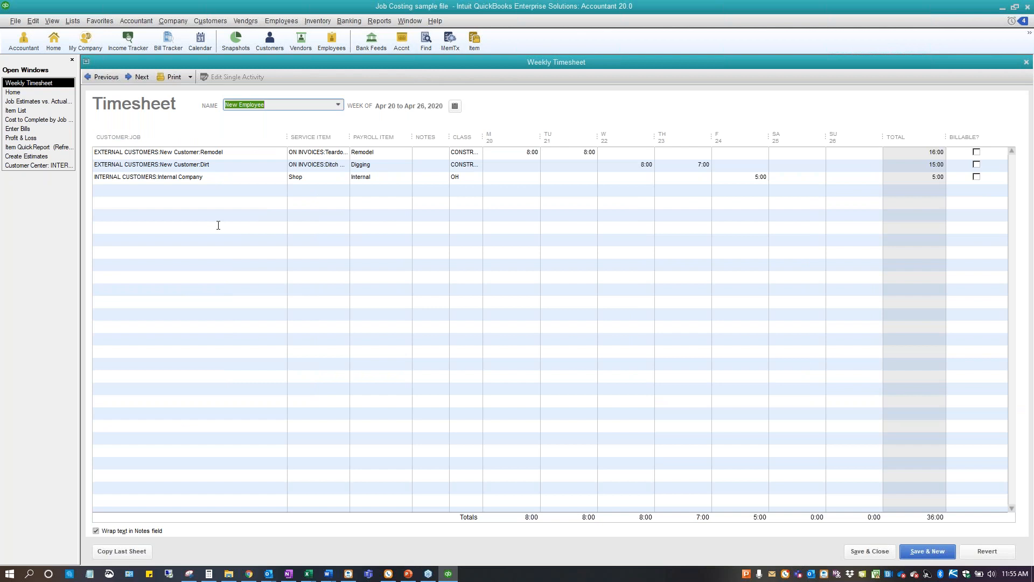
View the Item List, and show the job information for the 2019 job under Trivia Night in the Customer Center
click(34, 112)
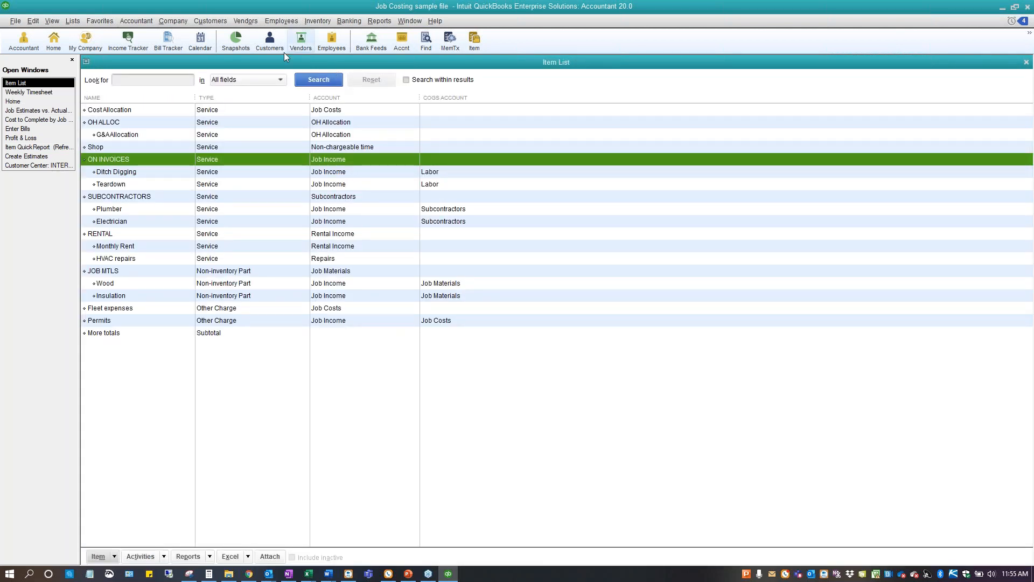
click(261, 39)
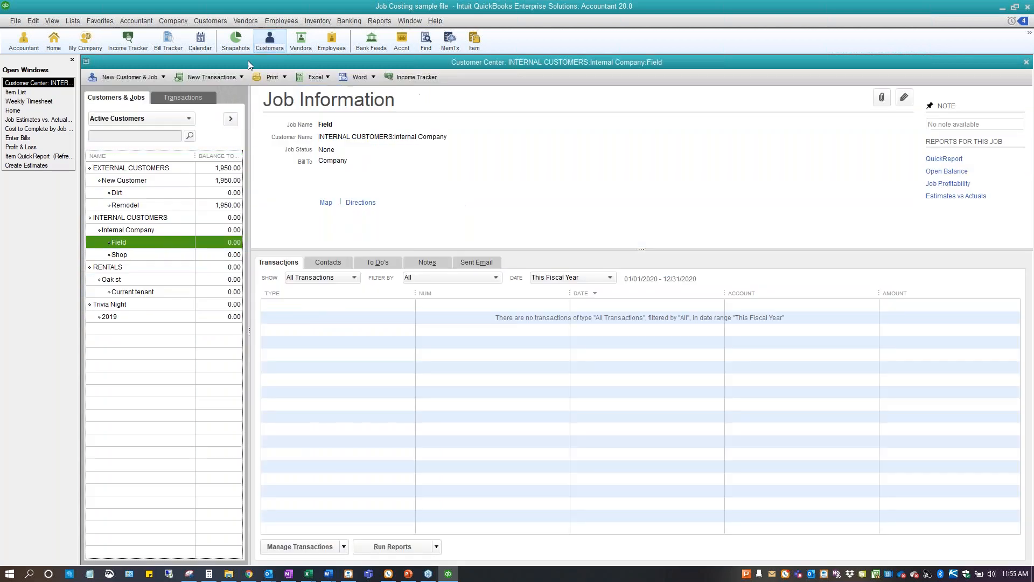
click(110, 317)
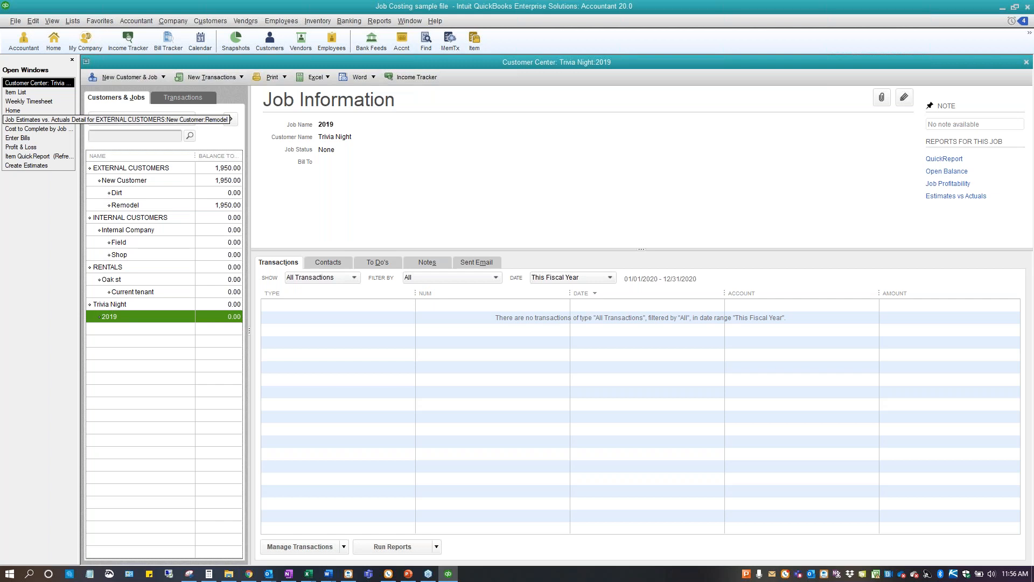
Start paying employees and preview New Employee's paycheck to examine its customer:job, class and service item earnings columns, cancelling the preview
click(13, 111)
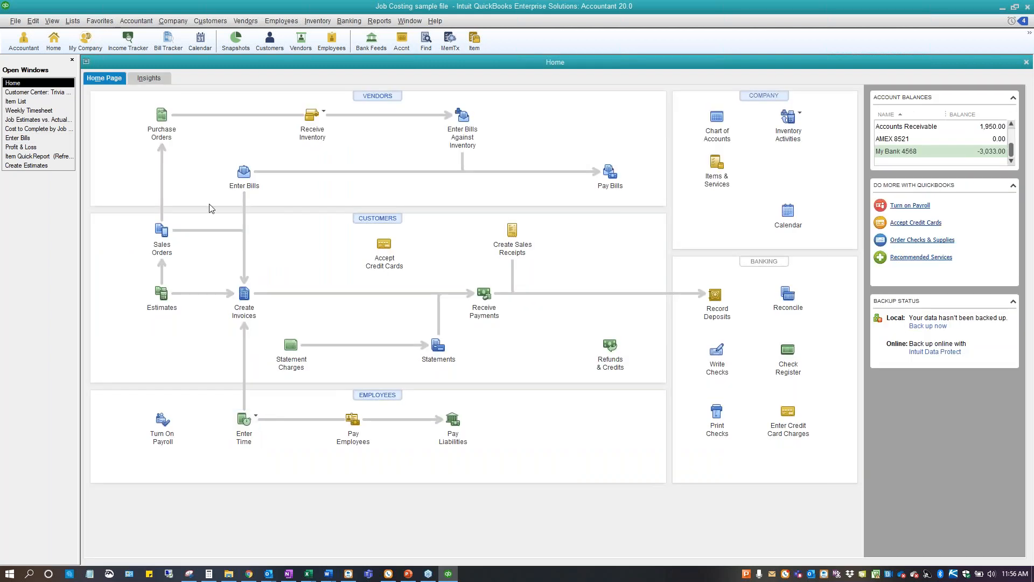
click(354, 422)
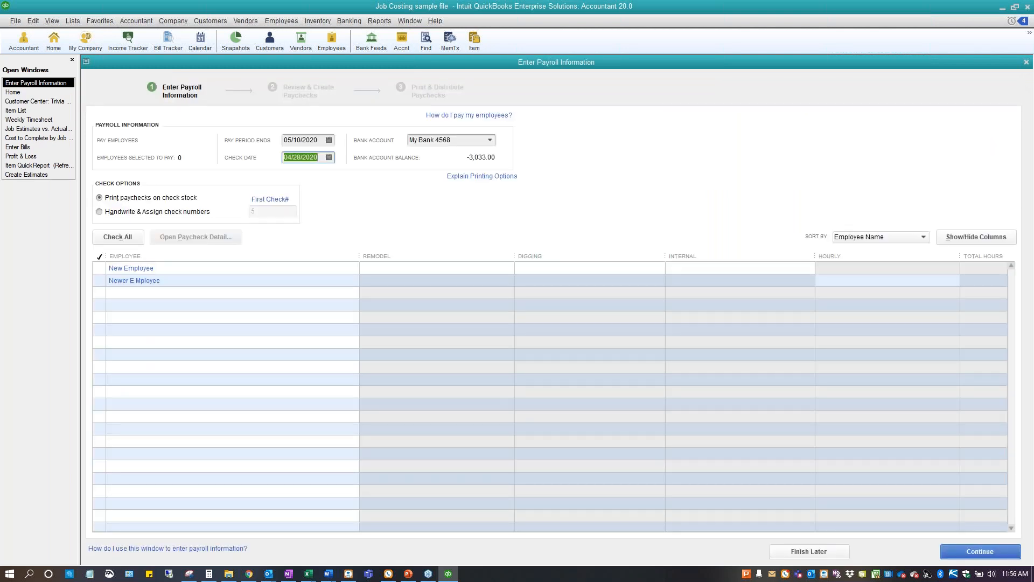
click(131, 272)
click(517, 197)
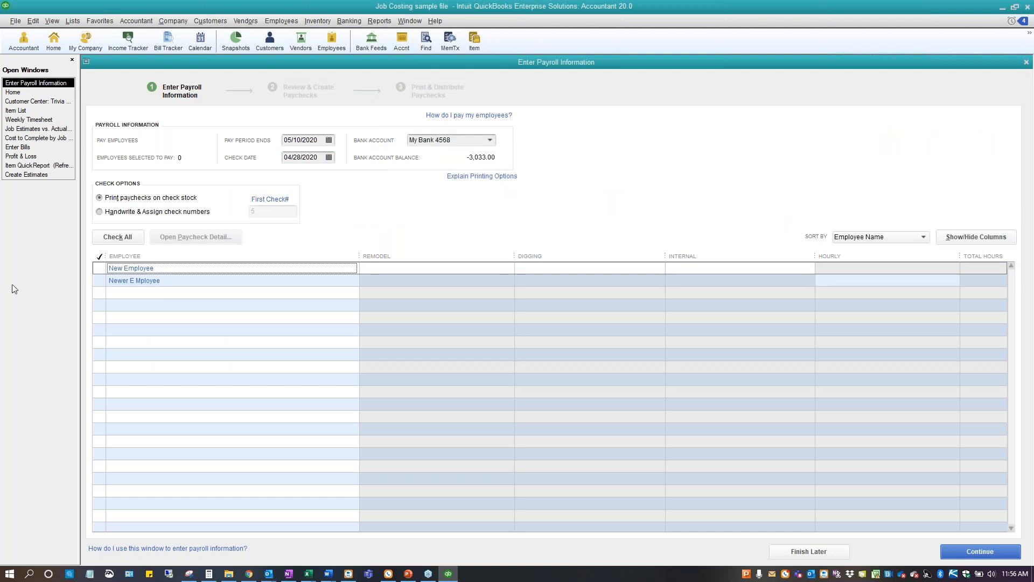
click(99, 268)
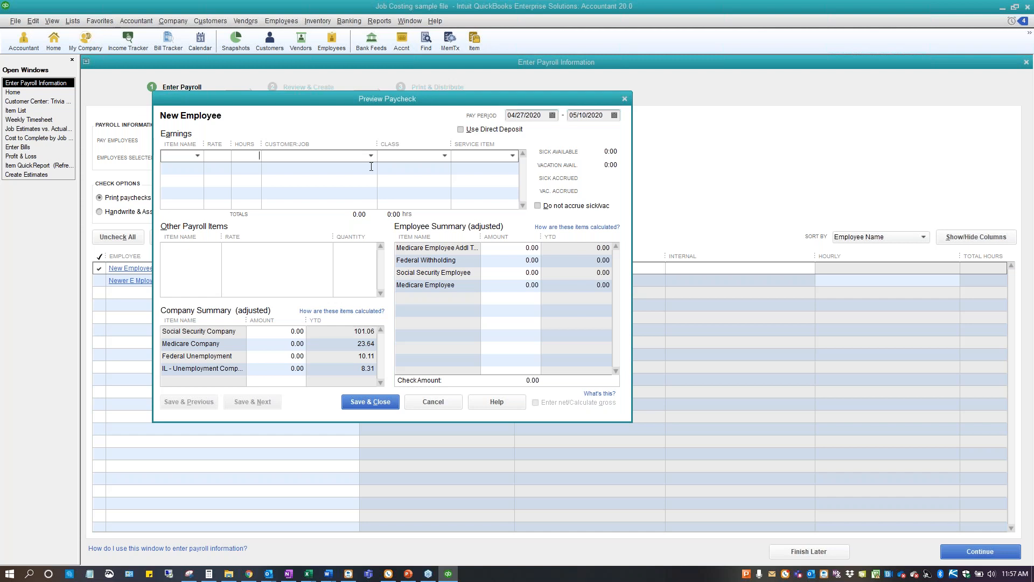
click(423, 400)
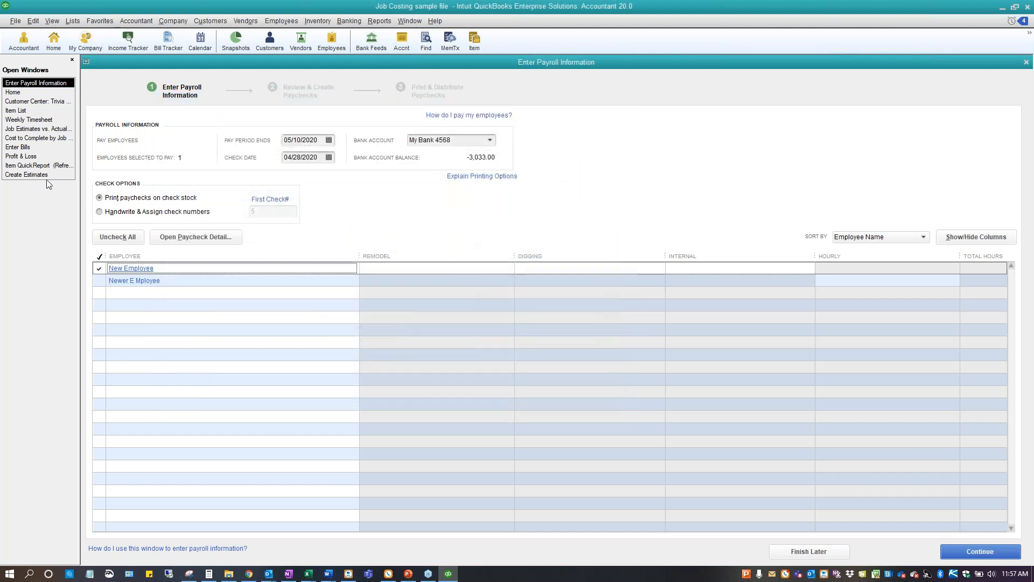
Show the Internal Company job in the Customer Center and review the options for adding customers and jobs without choosing one
click(42, 102)
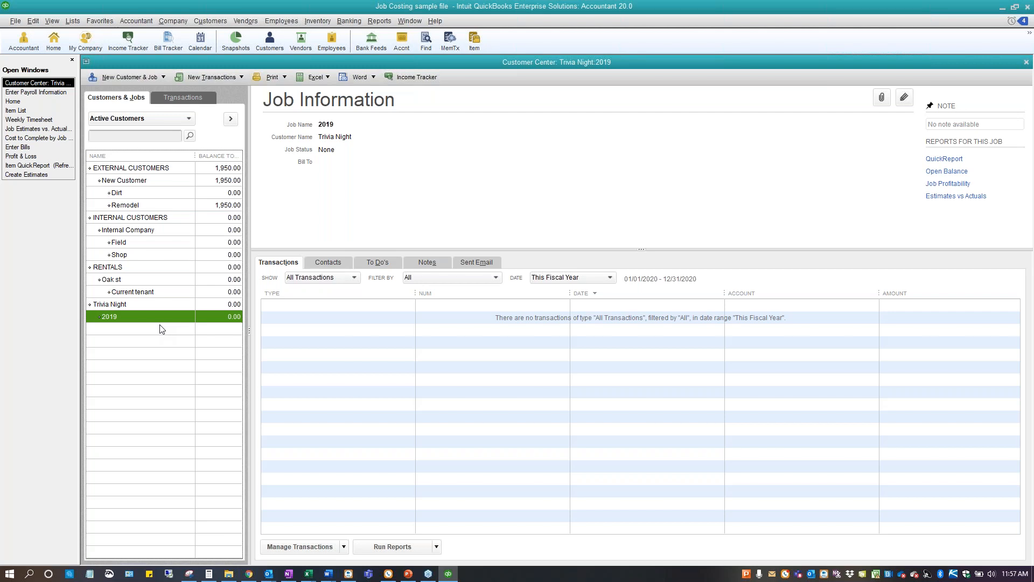
click(108, 231)
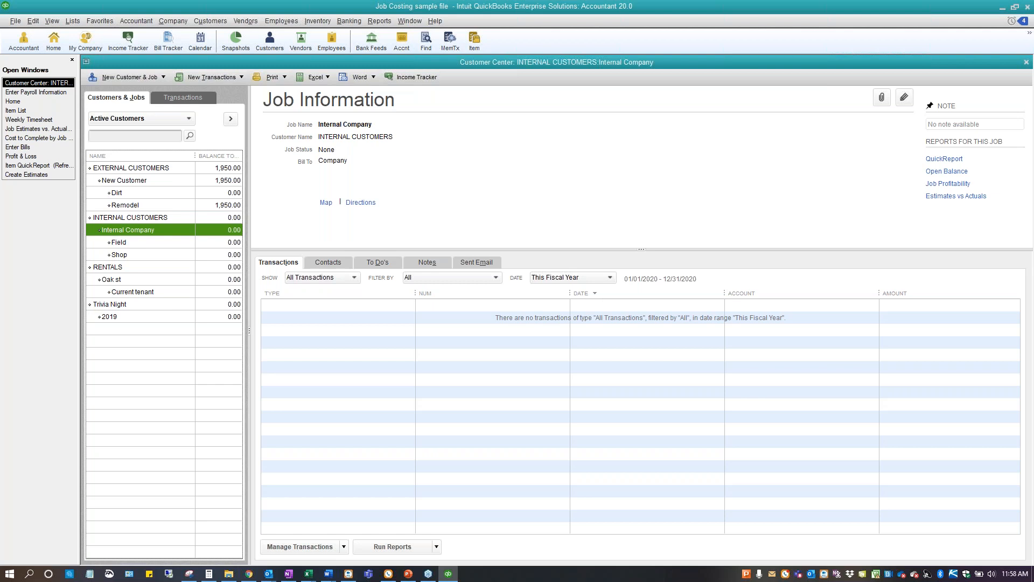
click(163, 77)
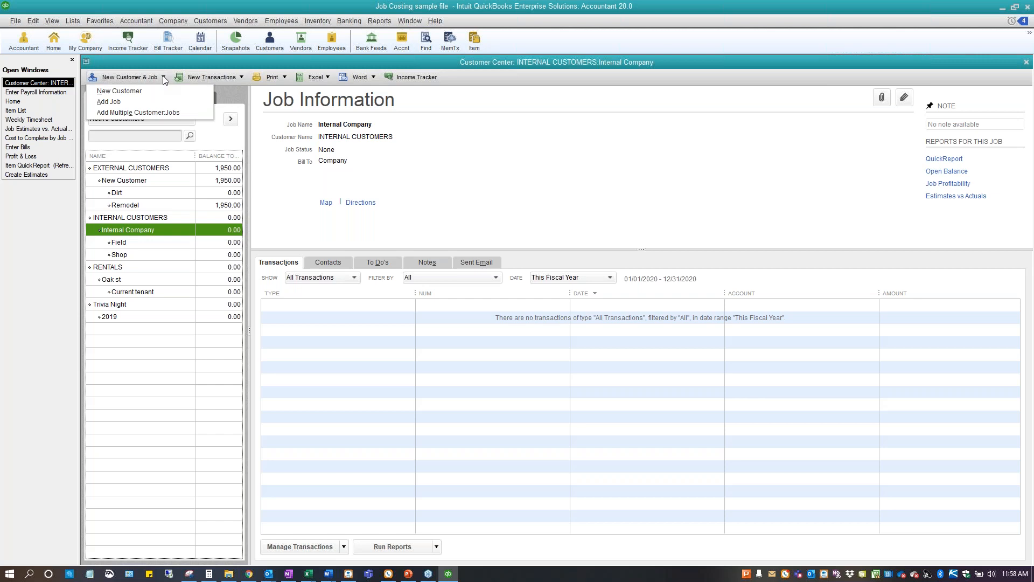
click(163, 78)
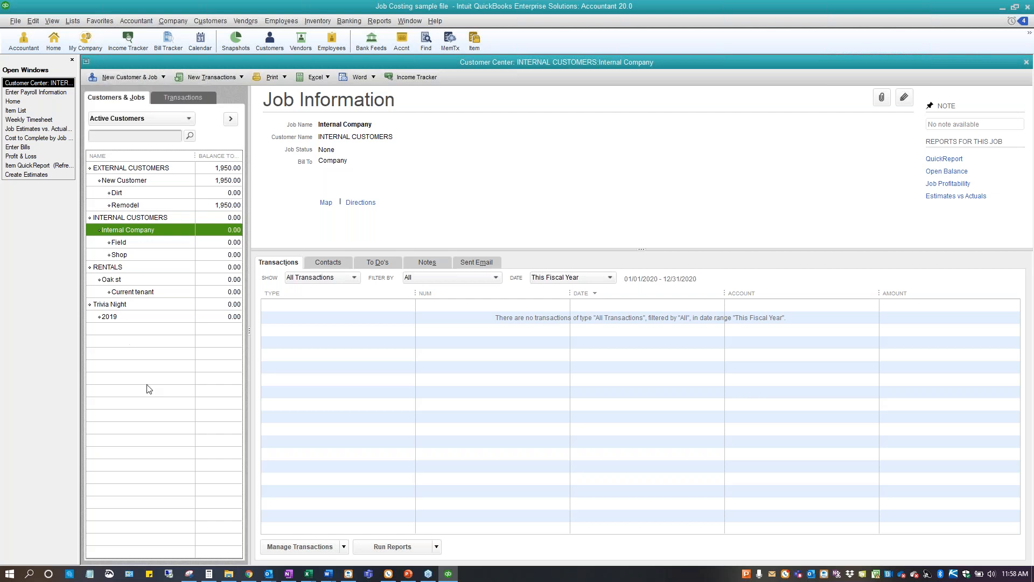